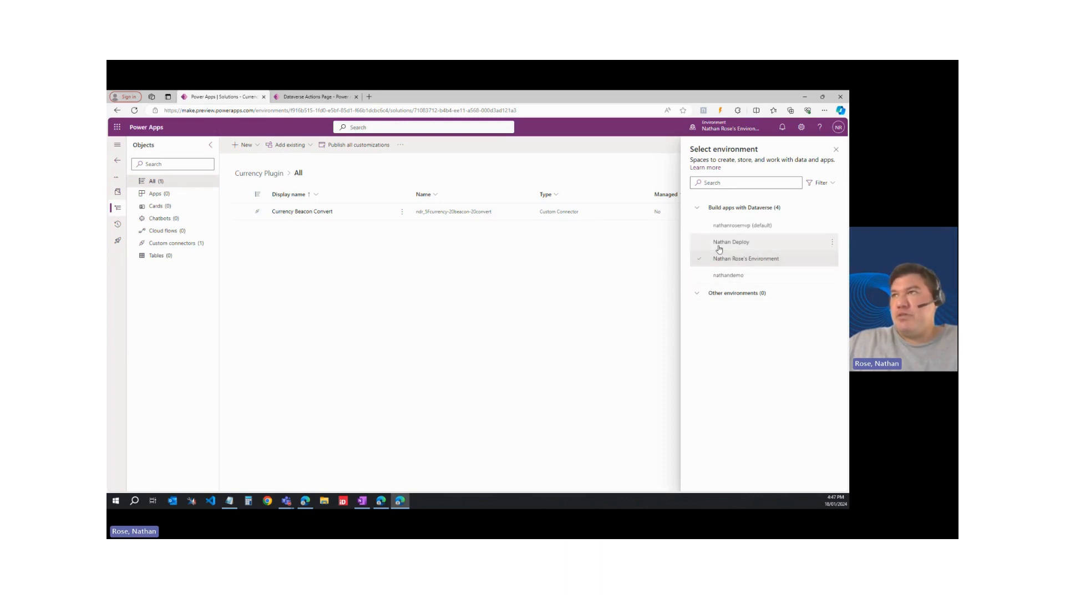
Switch to the Deploy environment and open its list of solutions.
mouse_move(746, 247)
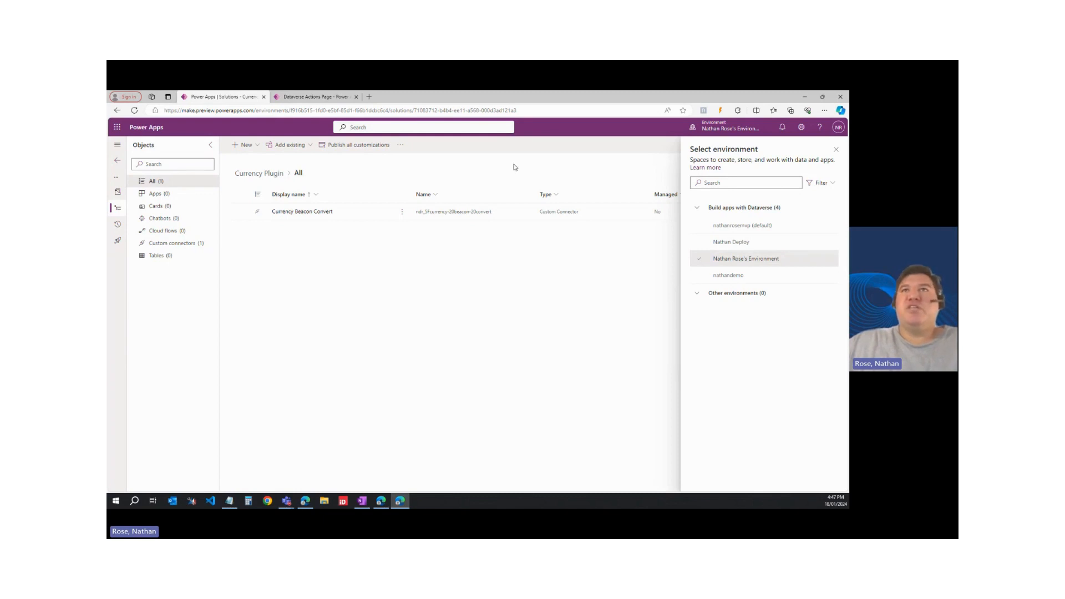
left_click(836, 150)
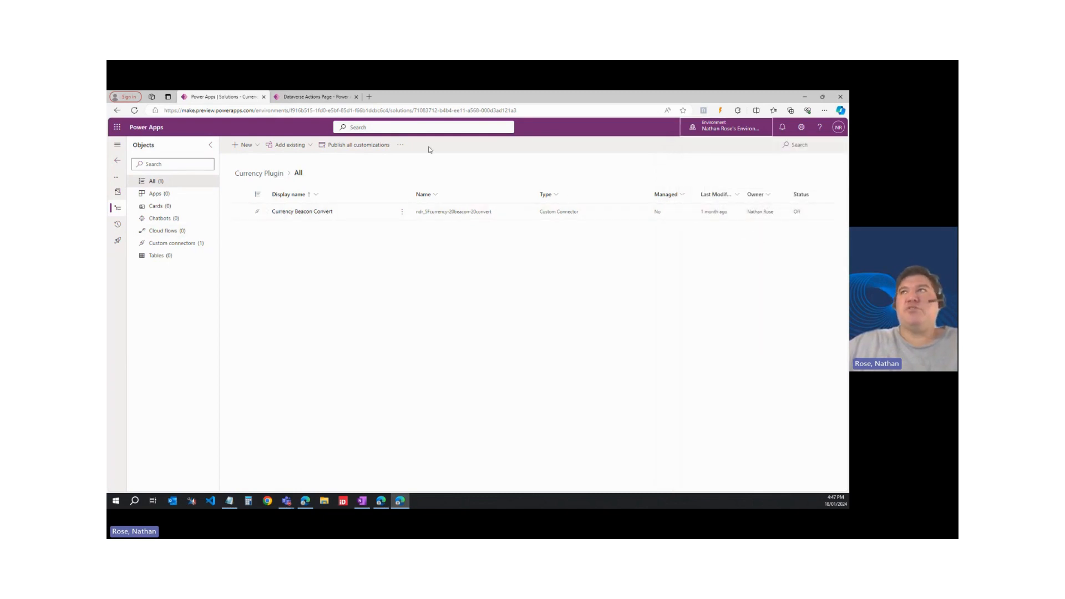
left_click(727, 127)
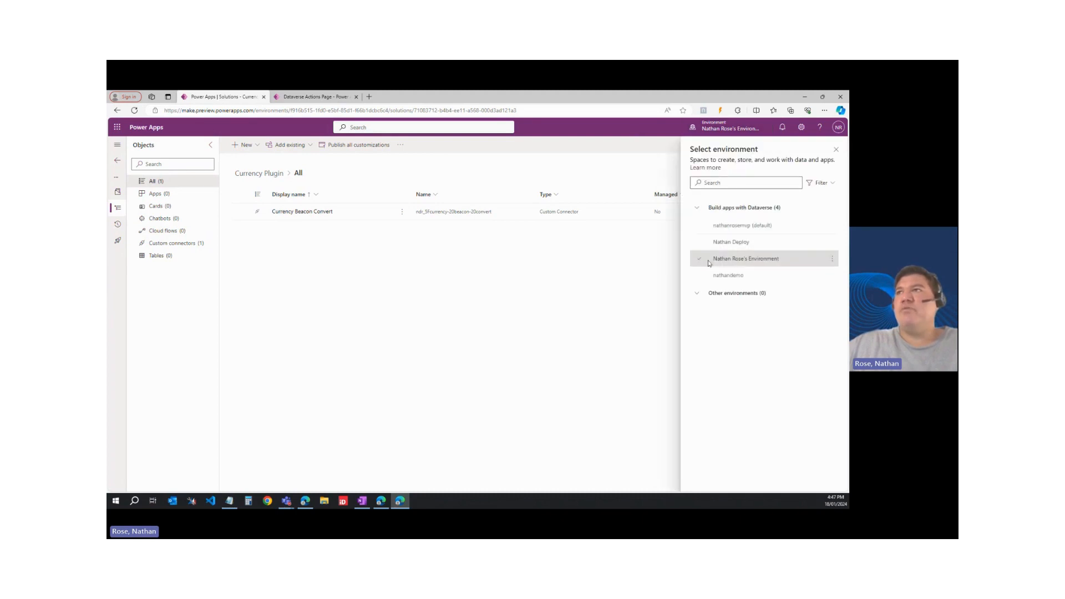
left_click(731, 245)
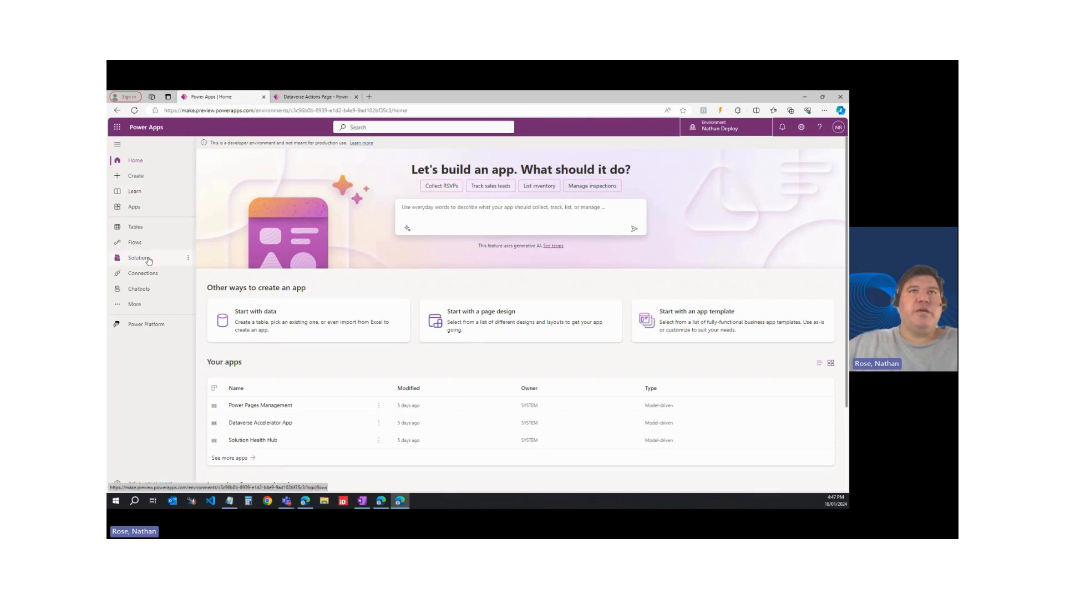
left_click(142, 259)
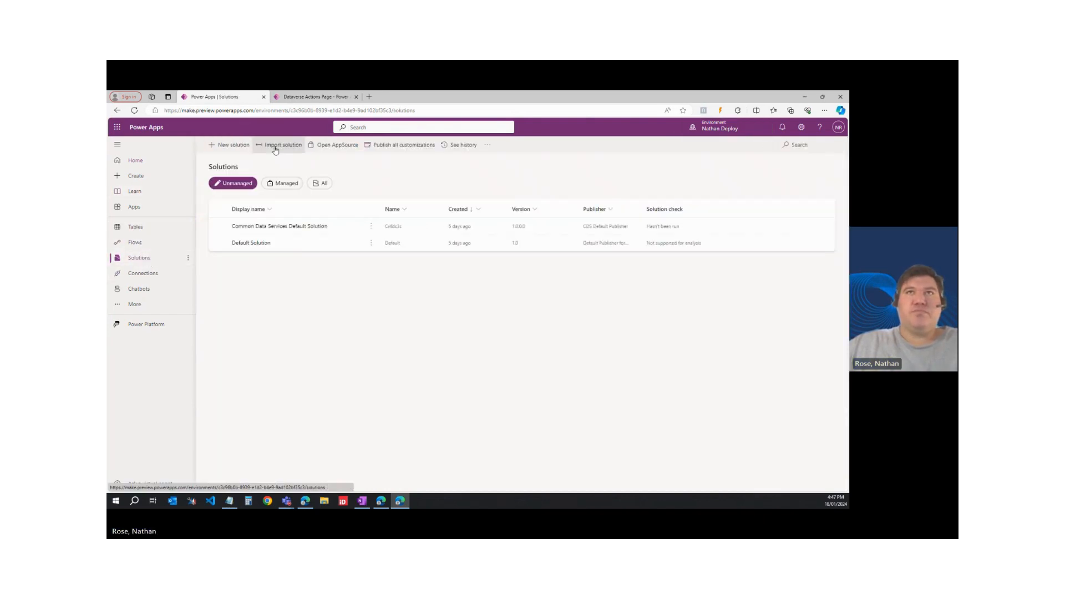
Import the solution file CurrencyPlugin_1_0_0_7.zip into the environment.
left_click(275, 147)
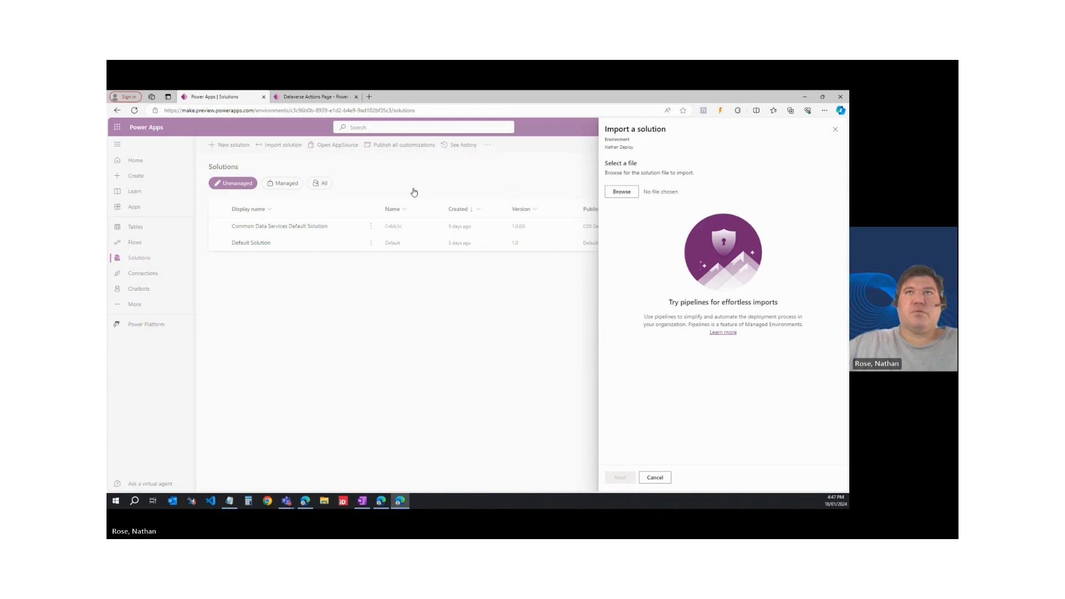
left_click(618, 192)
left_click(214, 155)
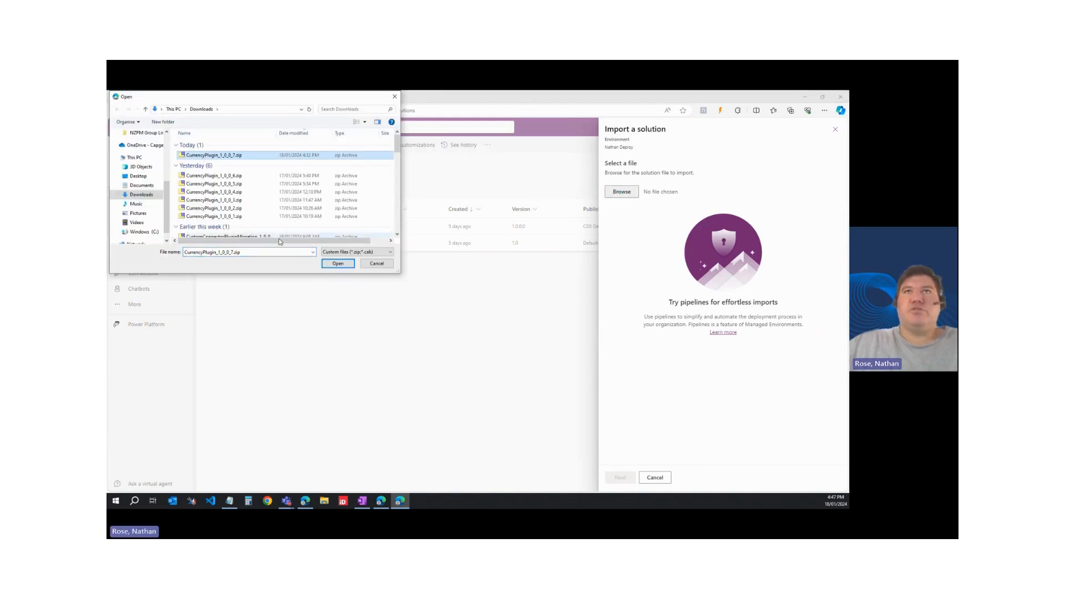
left_click(338, 264)
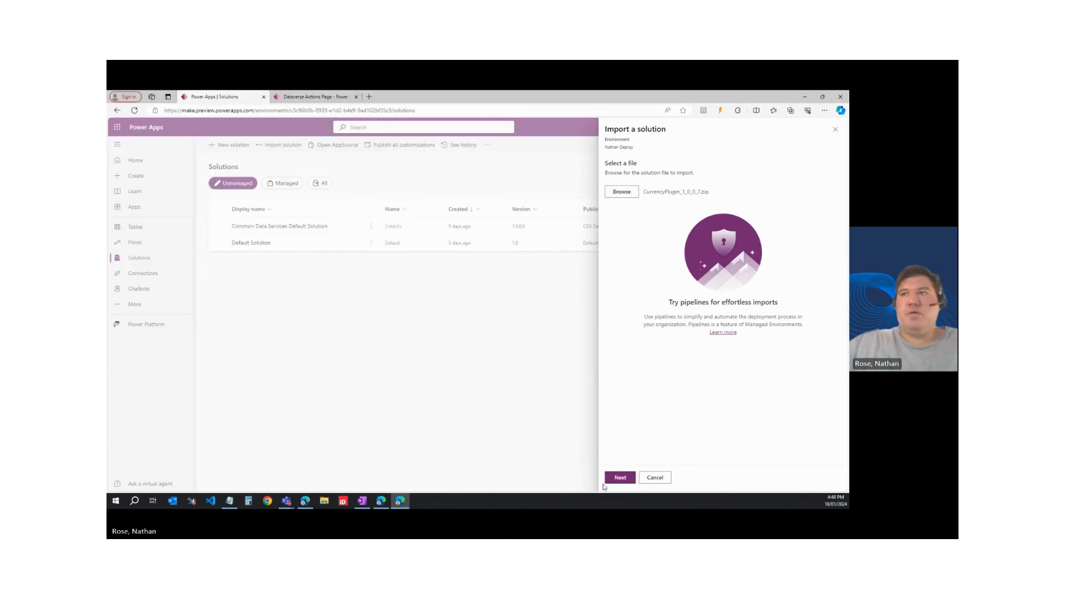
left_click(617, 477)
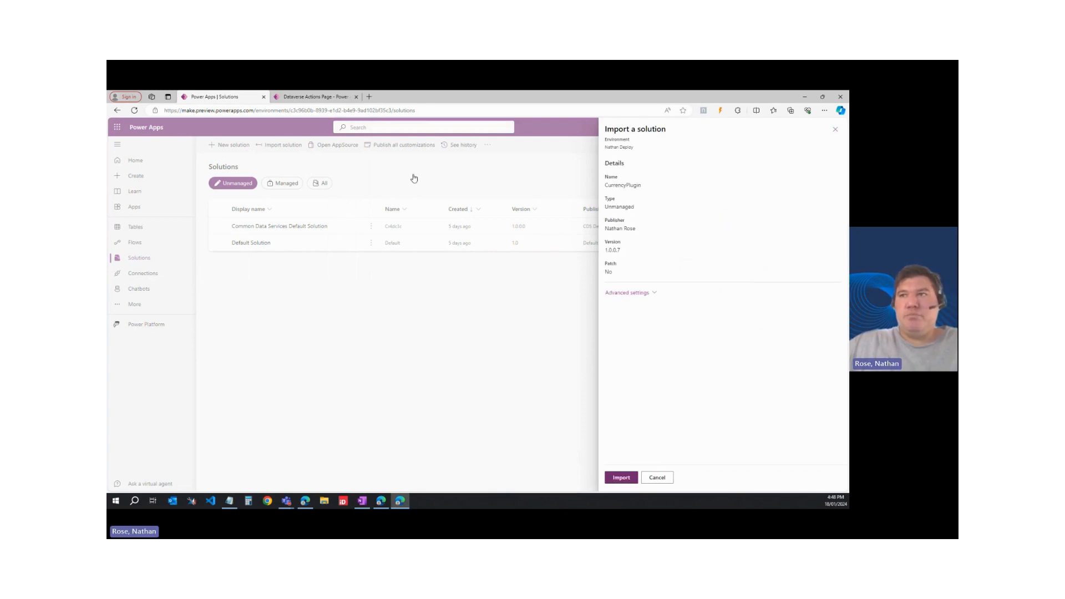
left_click(620, 479)
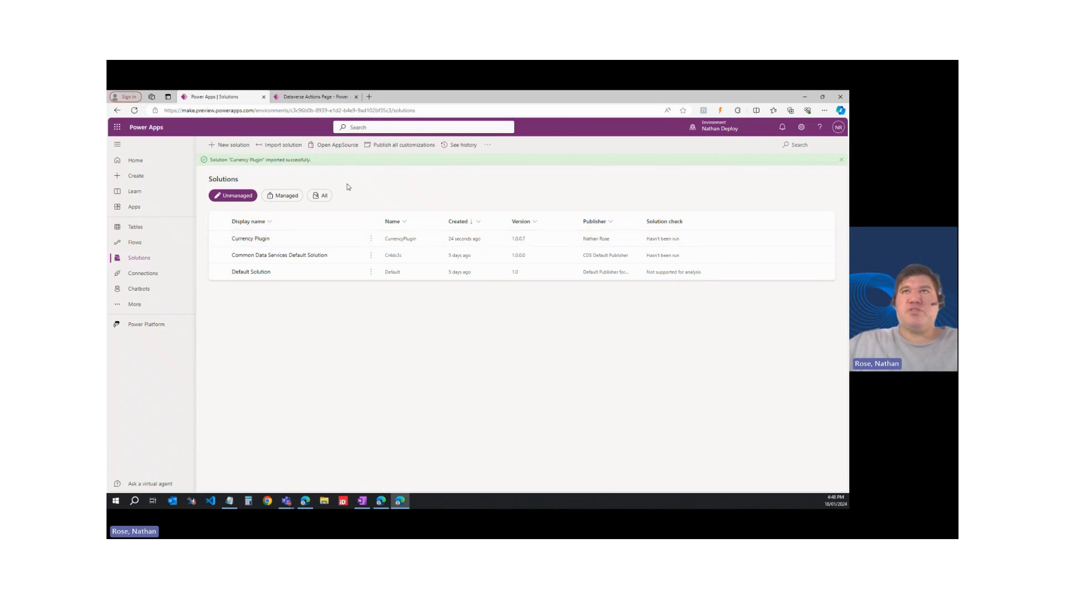
Publish all customizations in the environment and dismiss the notifications above the solutions list.
left_click(382, 148)
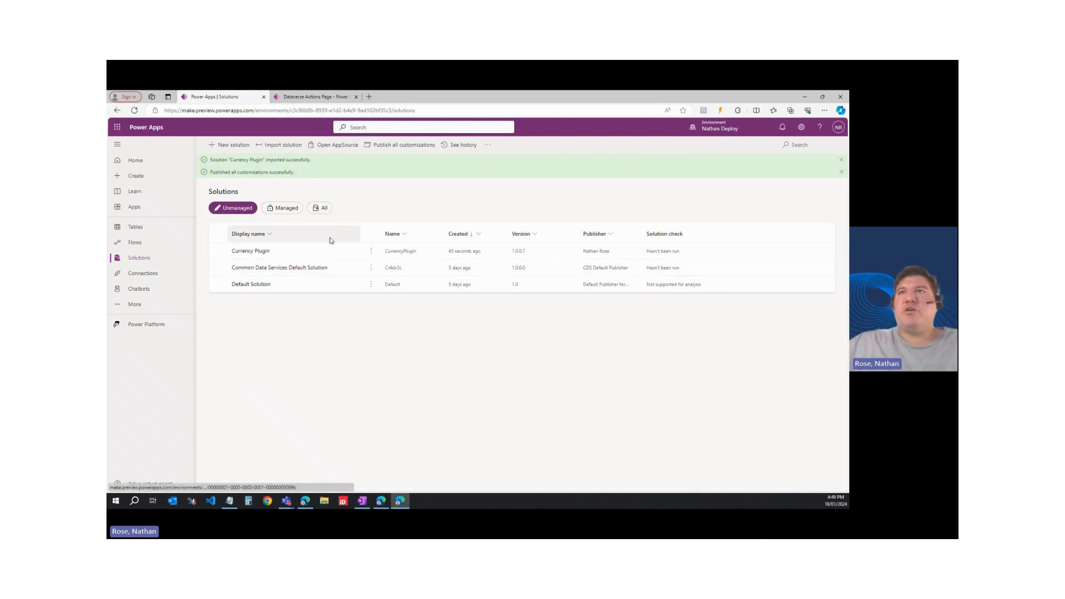
left_click(842, 160)
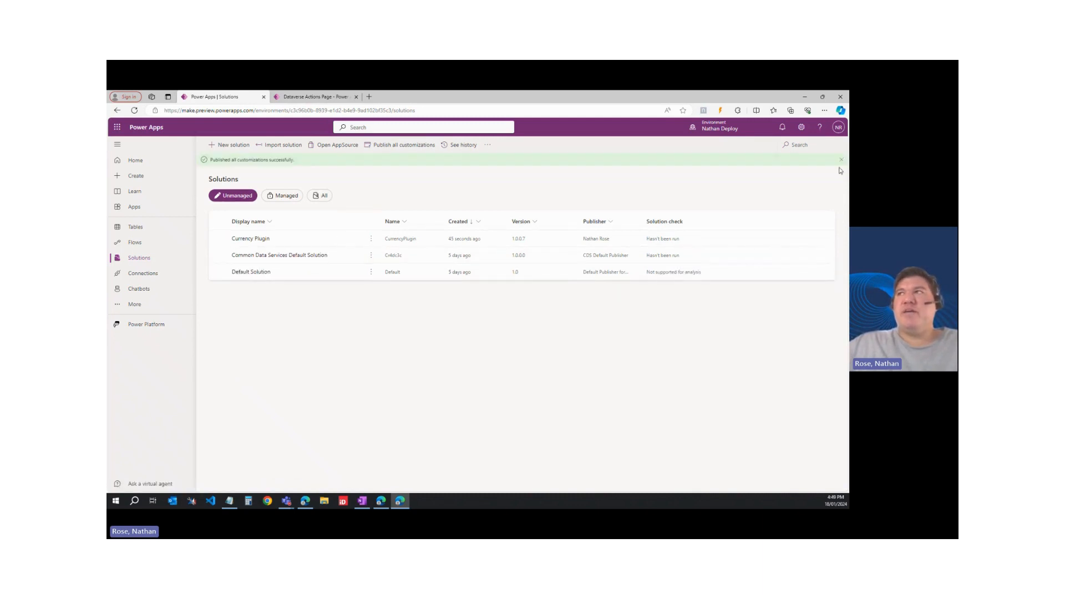
left_click(841, 160)
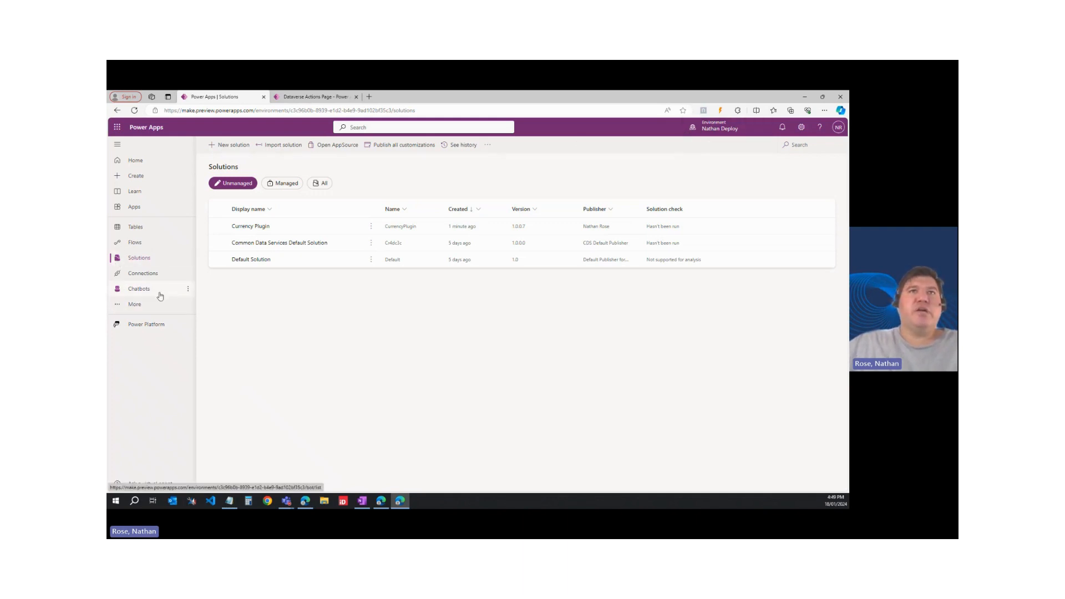
Create a connection for the Currency Beacon Convert custom connector, pasting the API key into the api_key field.
left_click(137, 274)
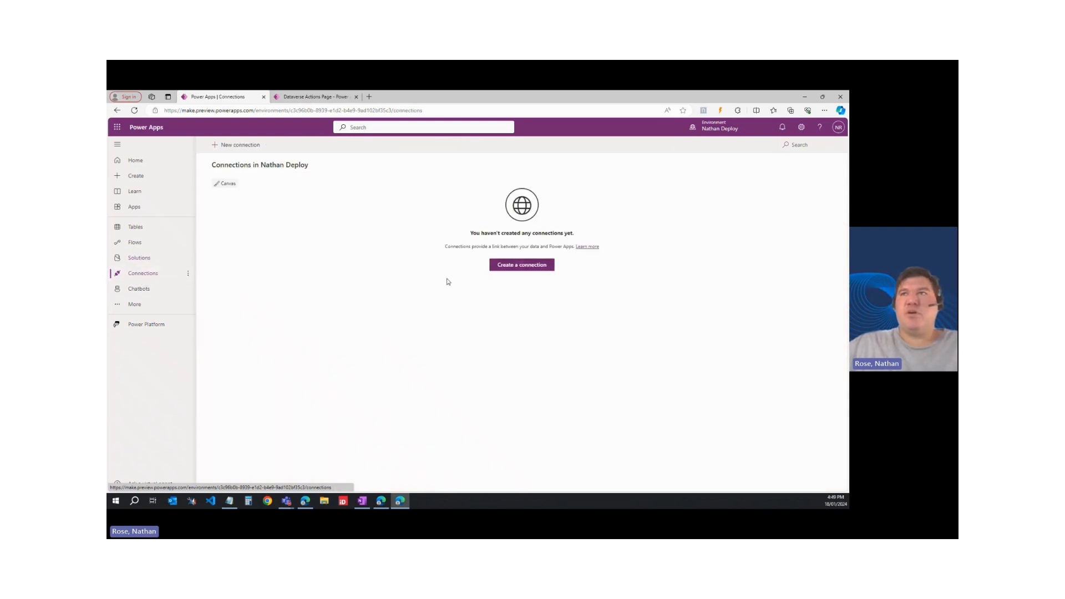
left_click(513, 266)
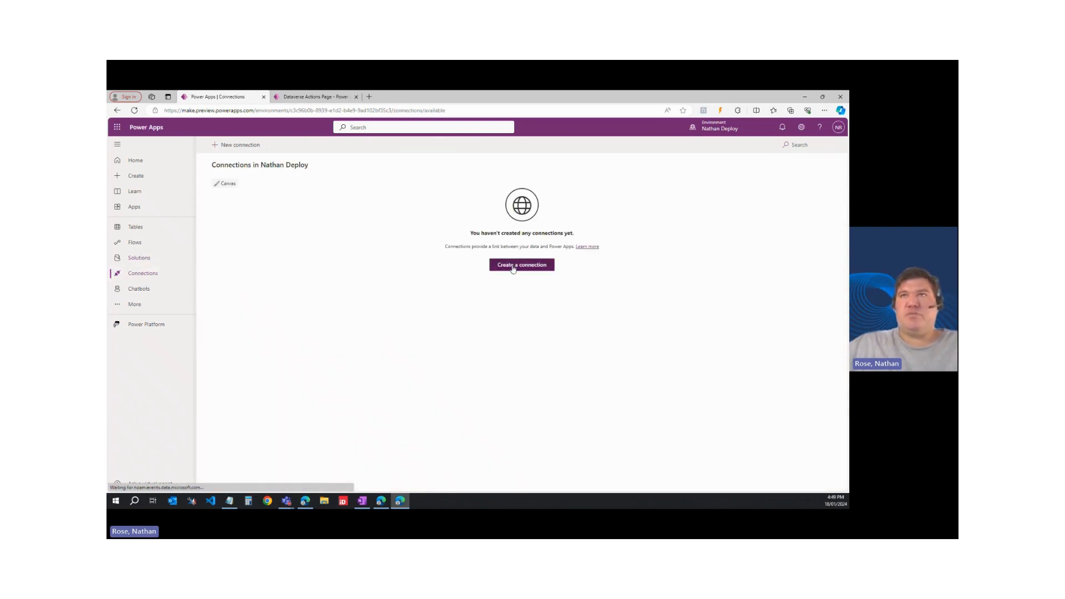
key("End")
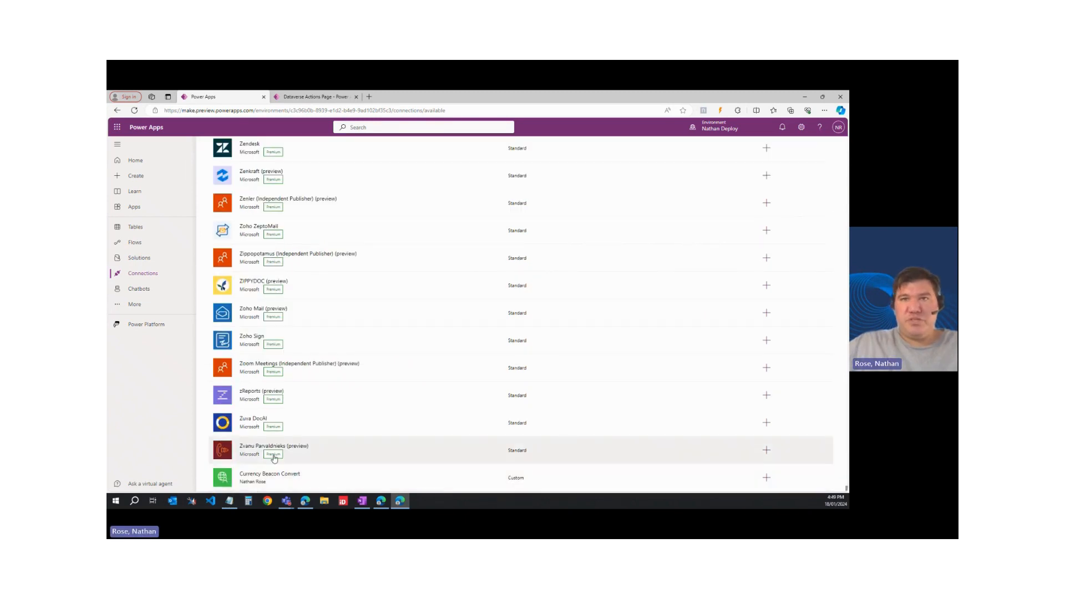
left_click(765, 478)
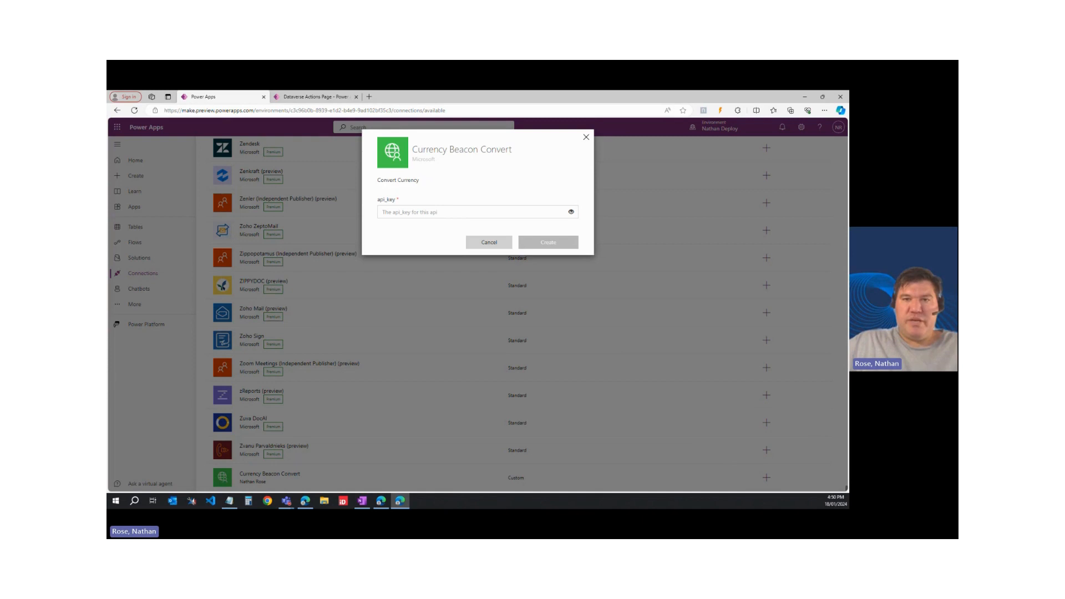
key("alt+Tab")
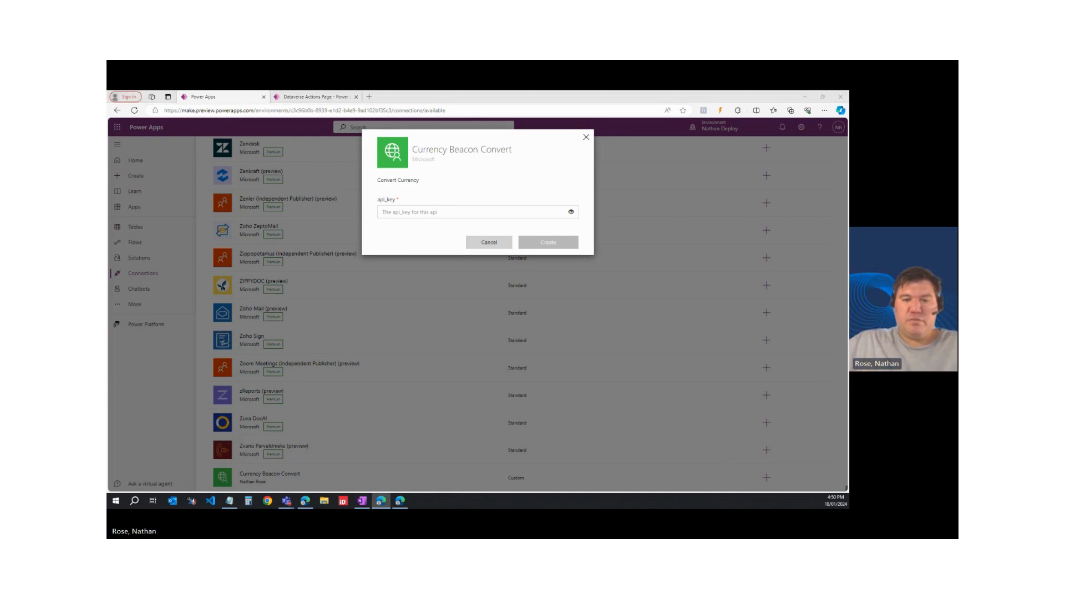
left_click(415, 211)
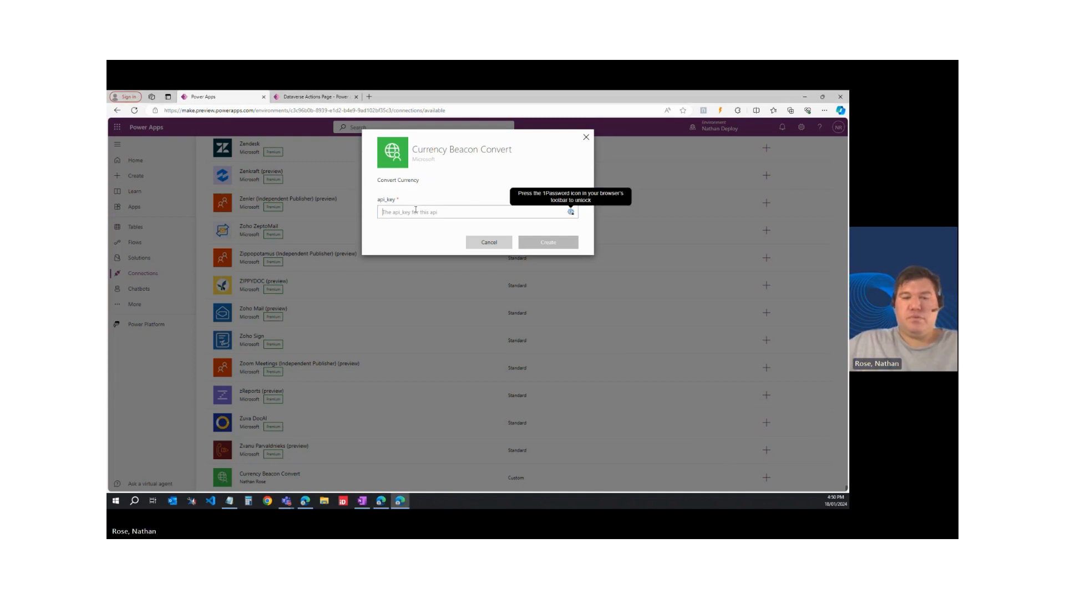
key("ctrl+v")
left_click(527, 242)
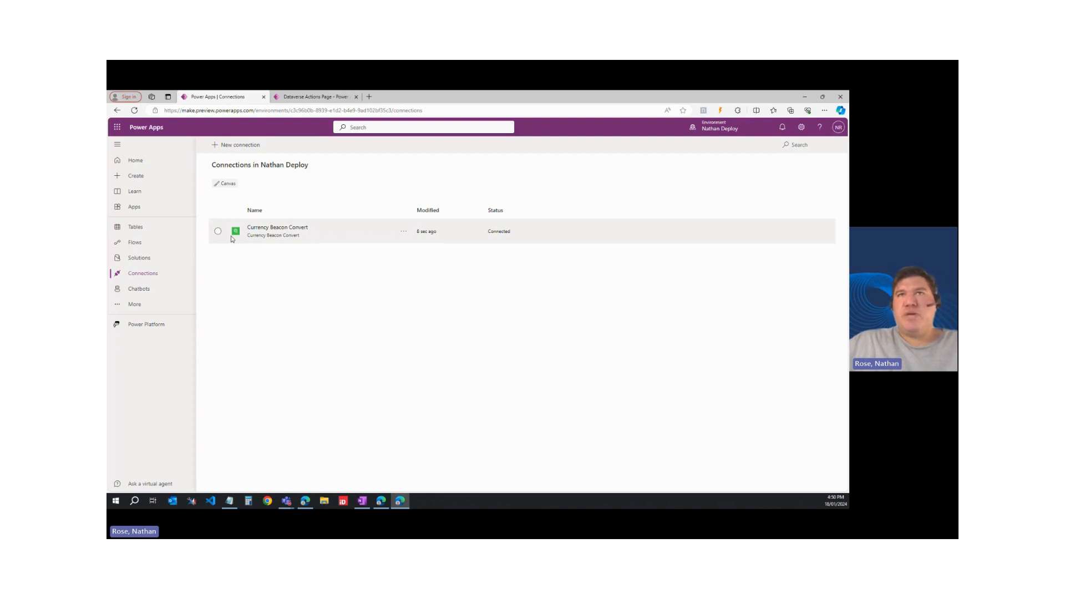
Open the connection references of the Default Solution.
left_click(150, 261)
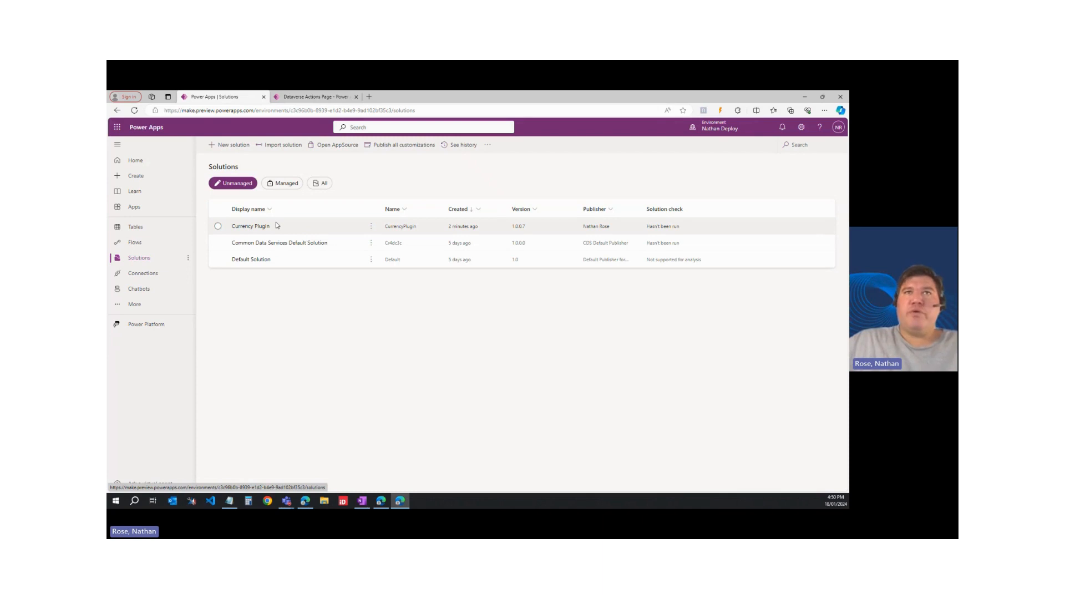
left_click(248, 260)
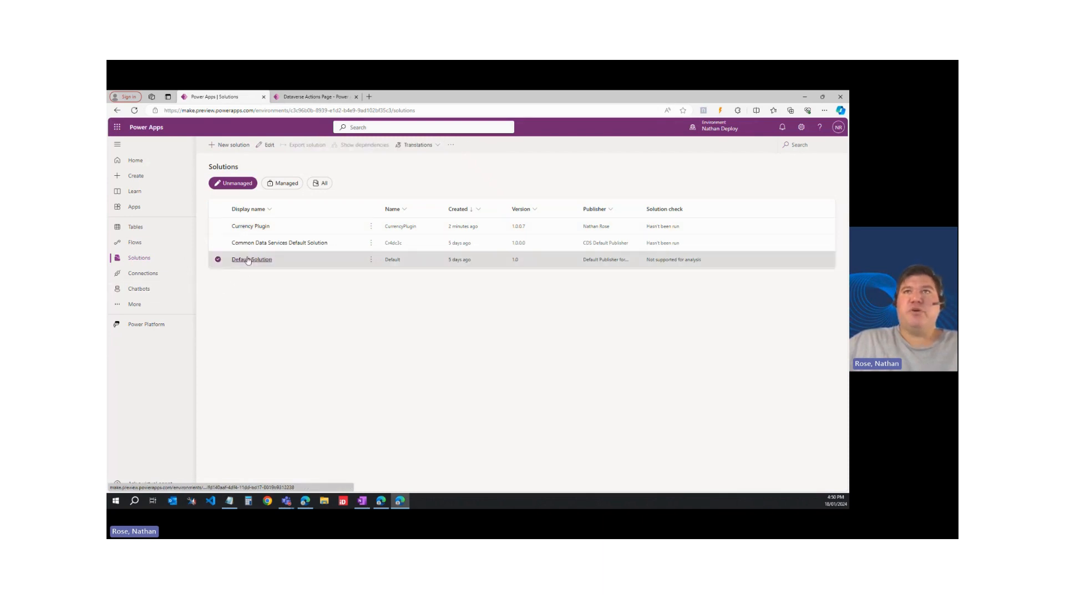
left_click(248, 260)
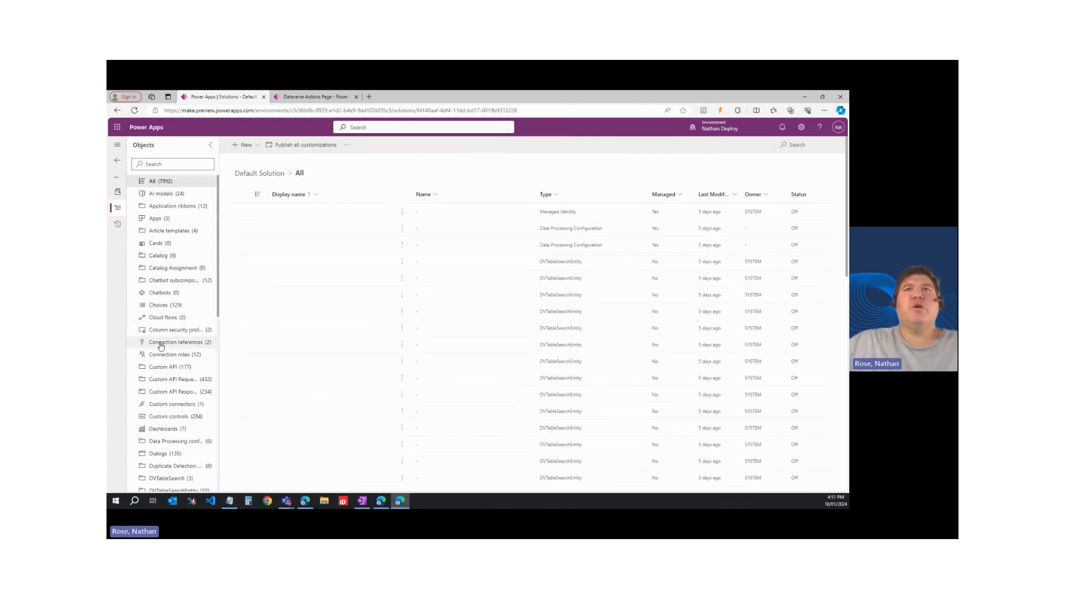
left_click(161, 344)
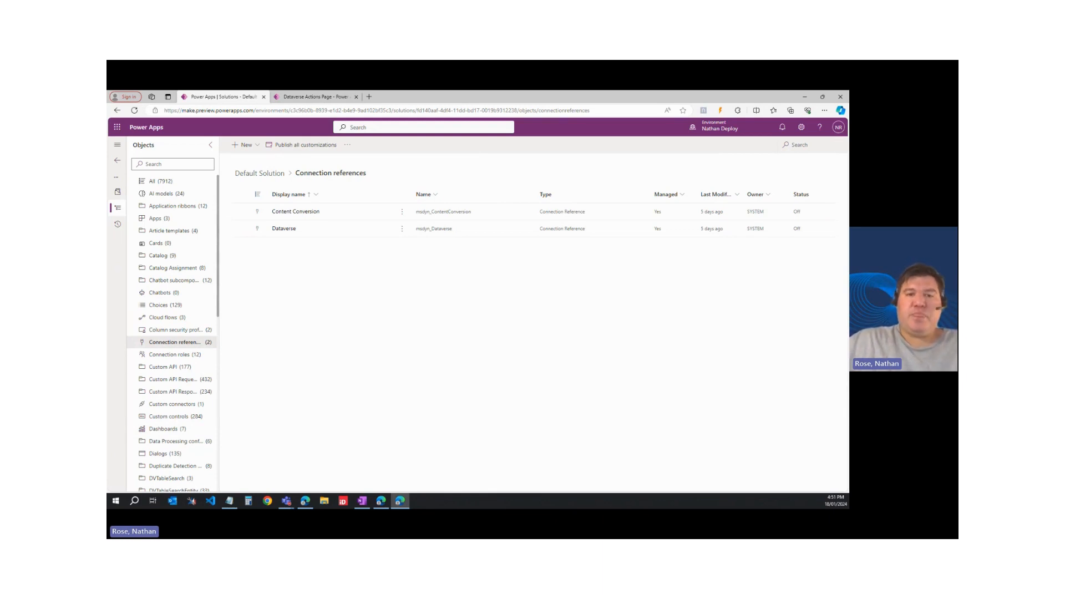
Create a connection reference named Currency Beacon API using the Currency Beacon Convert connector and connection, and publish all customizations.
key("alt+Tab")
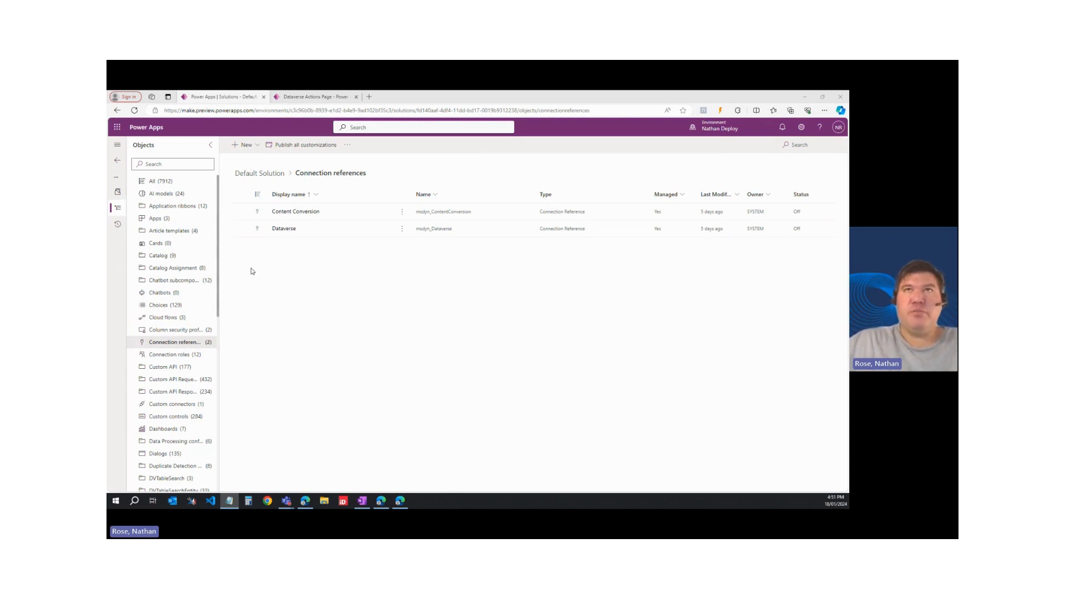
left_click(253, 145)
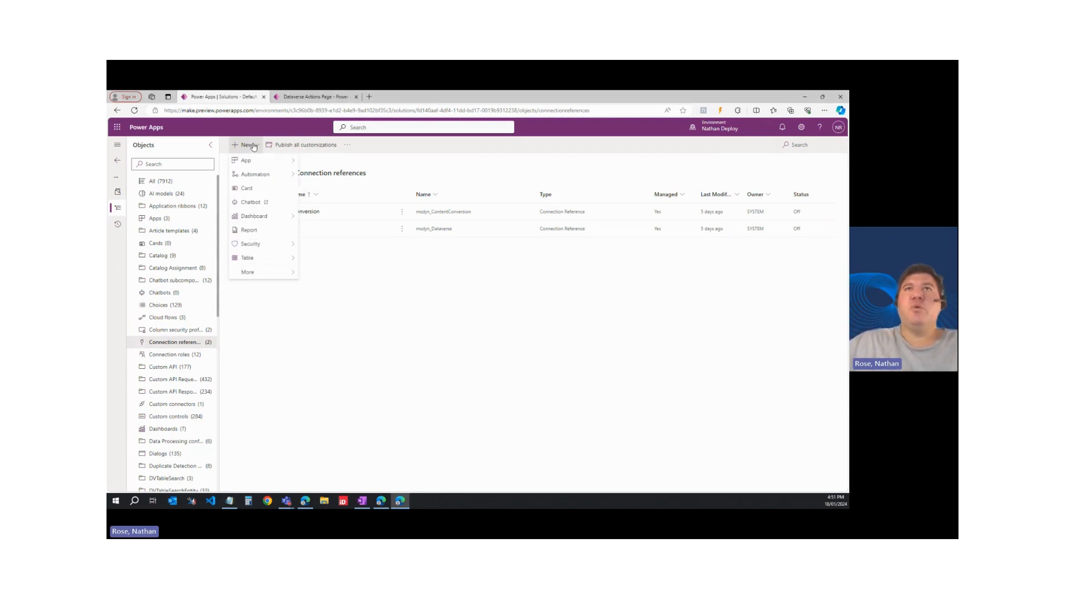
mouse_move(273, 271)
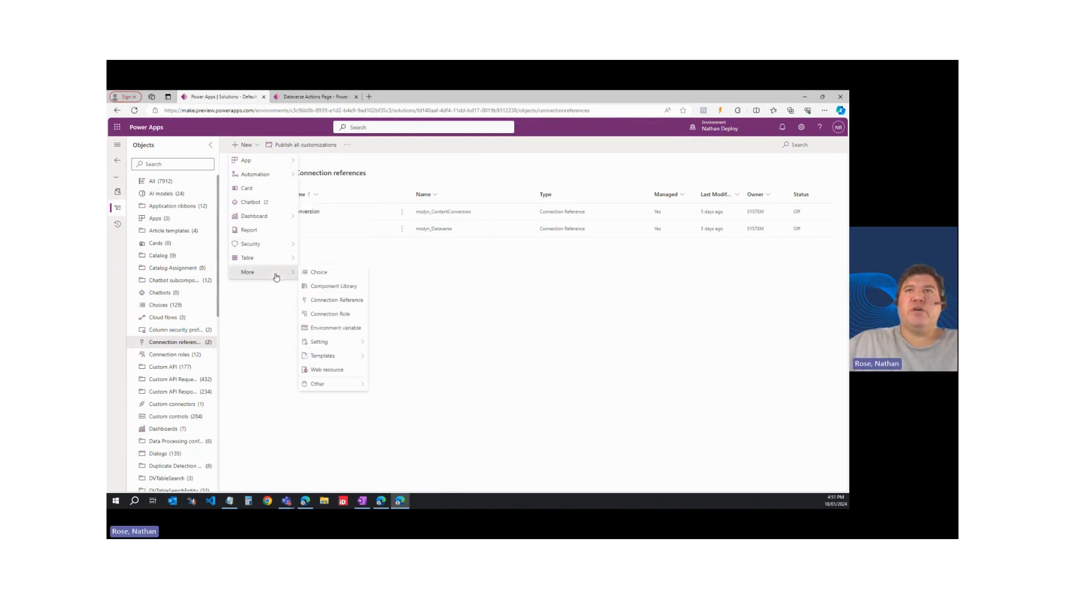
left_click(326, 303)
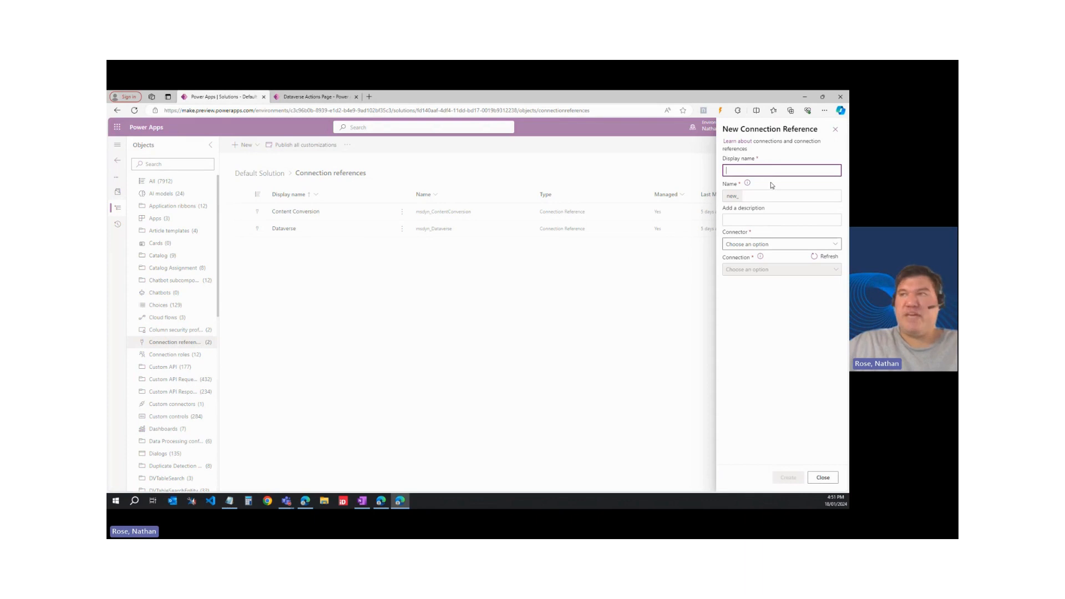
type("Currency Beacon API")
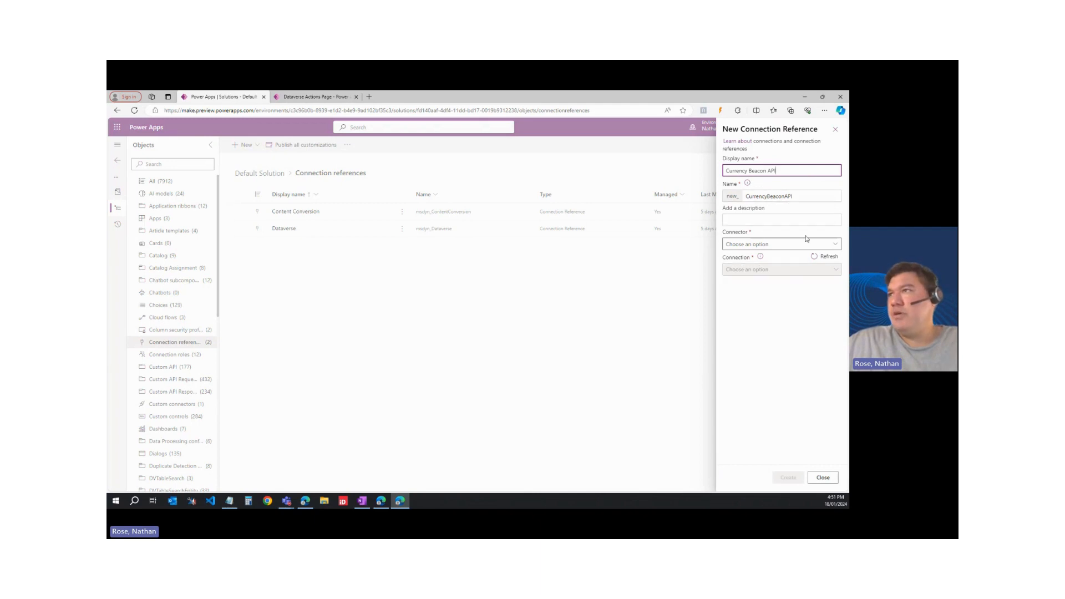
left_click(835, 244)
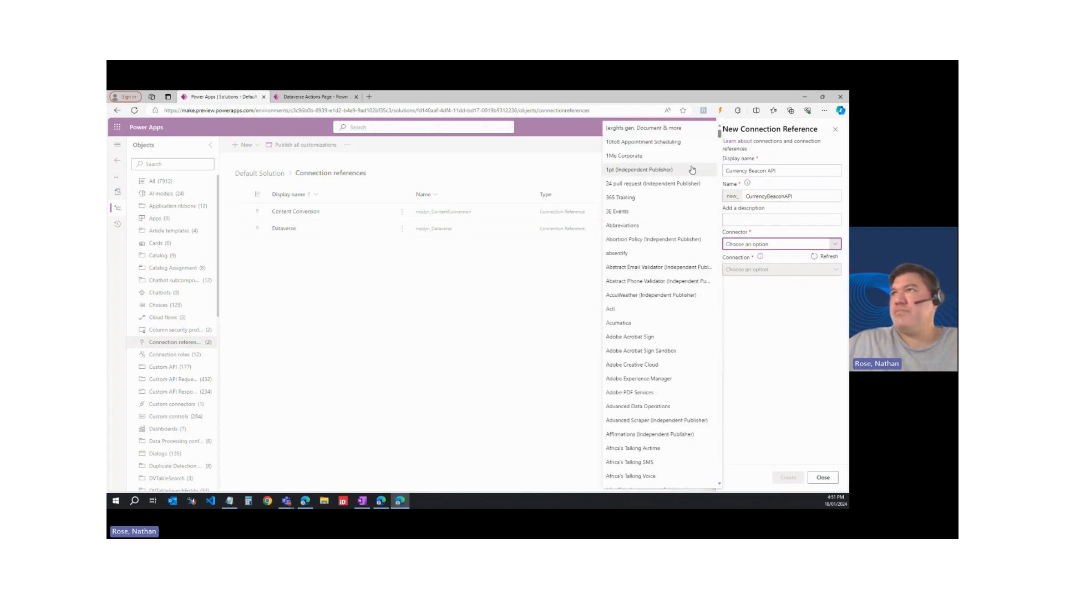
left_click_drag(720, 135, 714, 202)
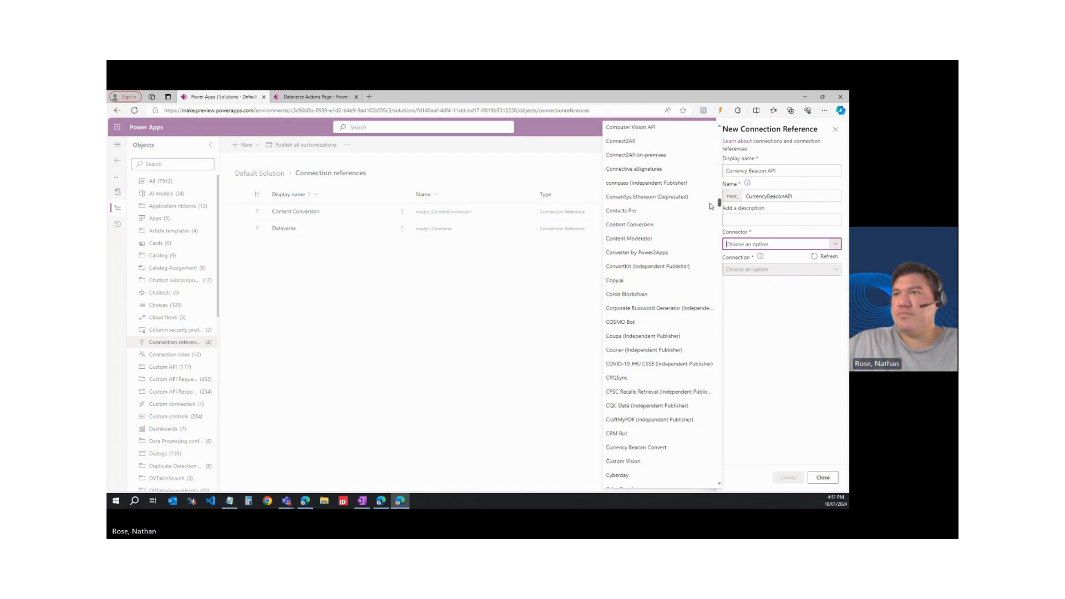
left_click(618, 447)
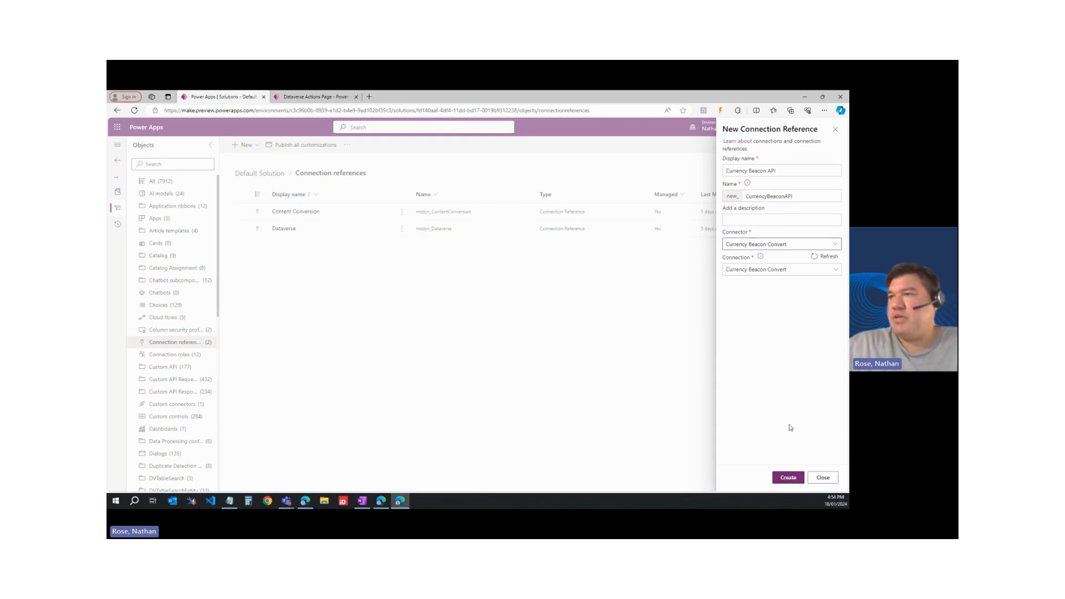
left_click(788, 477)
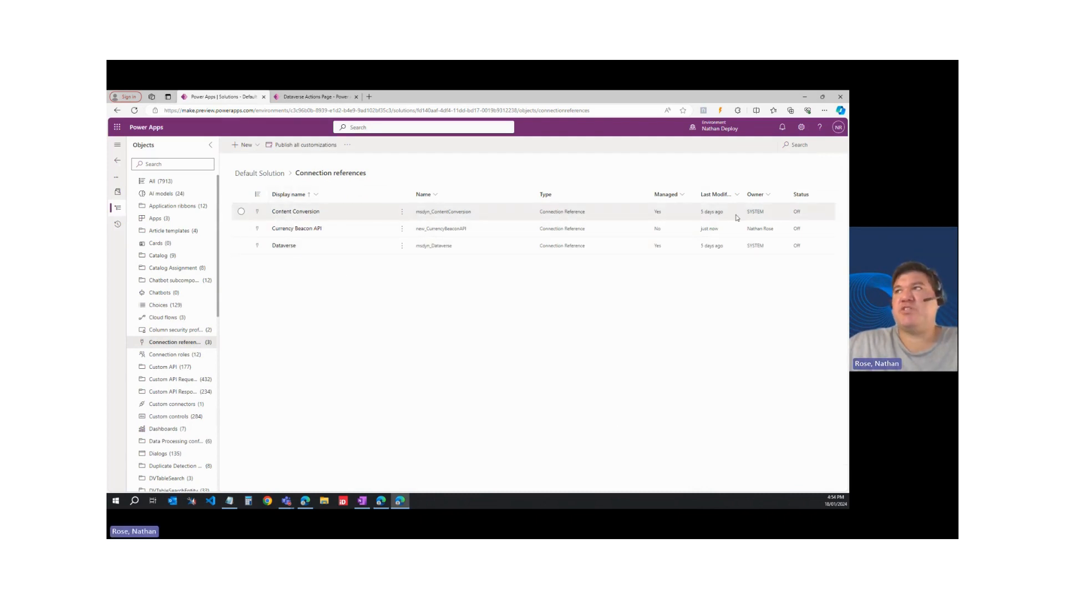
left_click(275, 145)
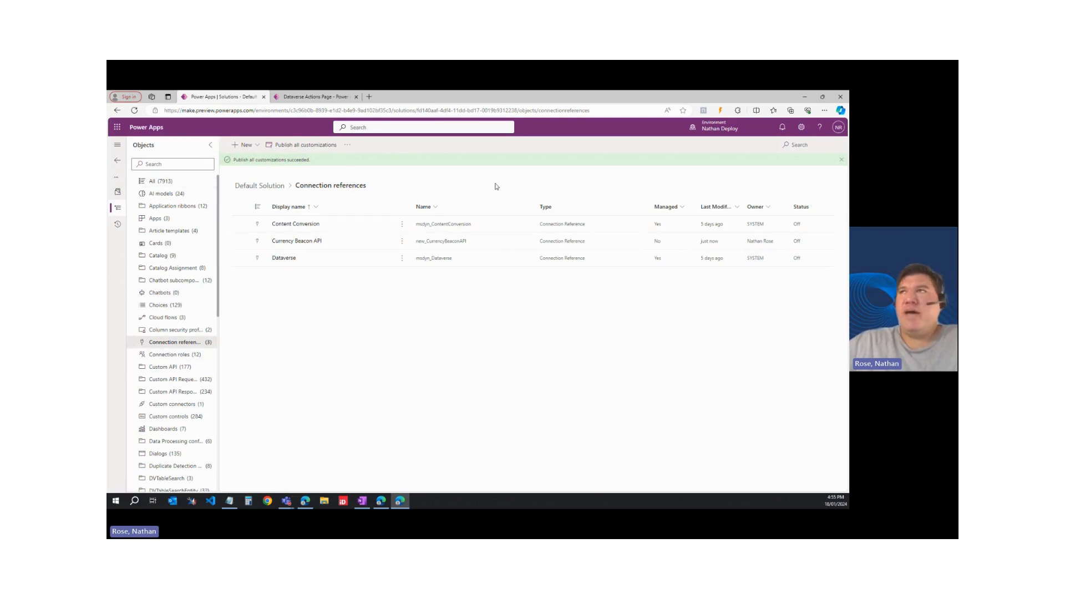
Switch to the developer environment and open the Instant Currency Converter plug-in for editing in the Dataverse Accelerator App.
left_click(719, 129)
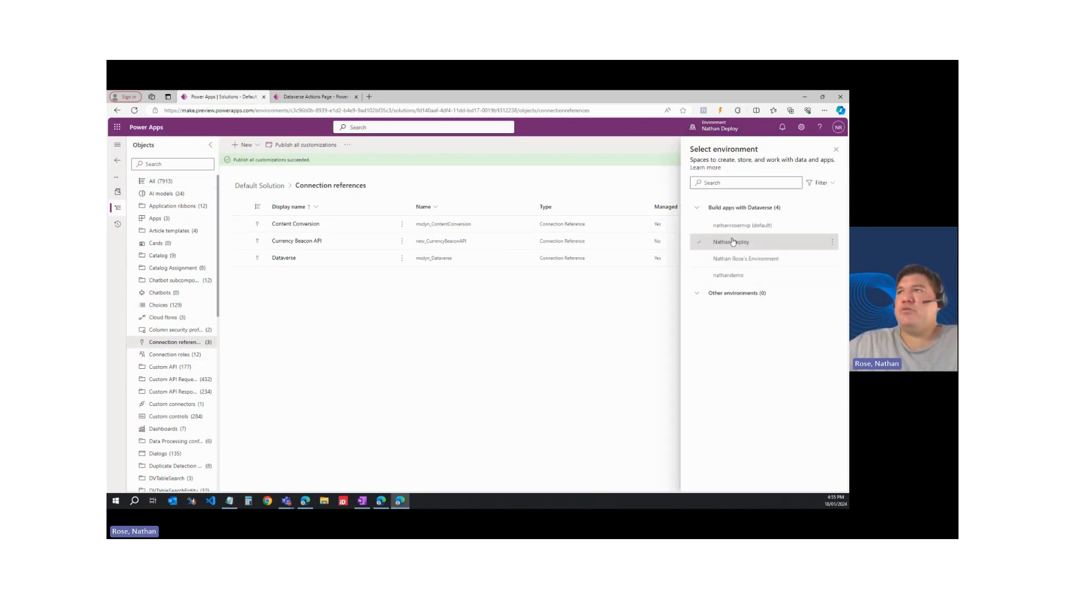
left_click(728, 260)
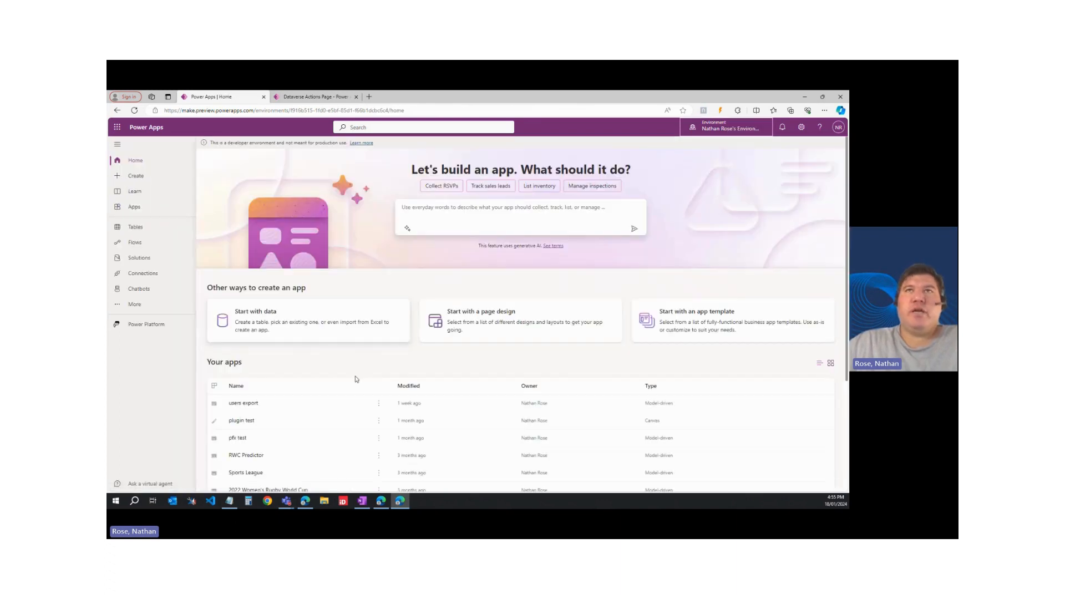
left_click(285, 98)
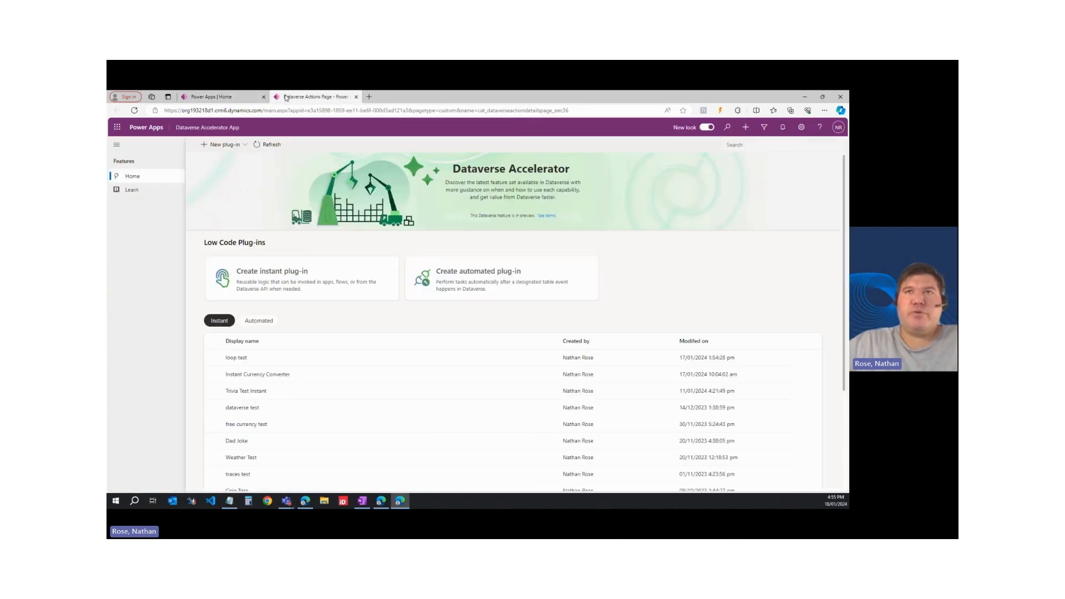
left_click(216, 376)
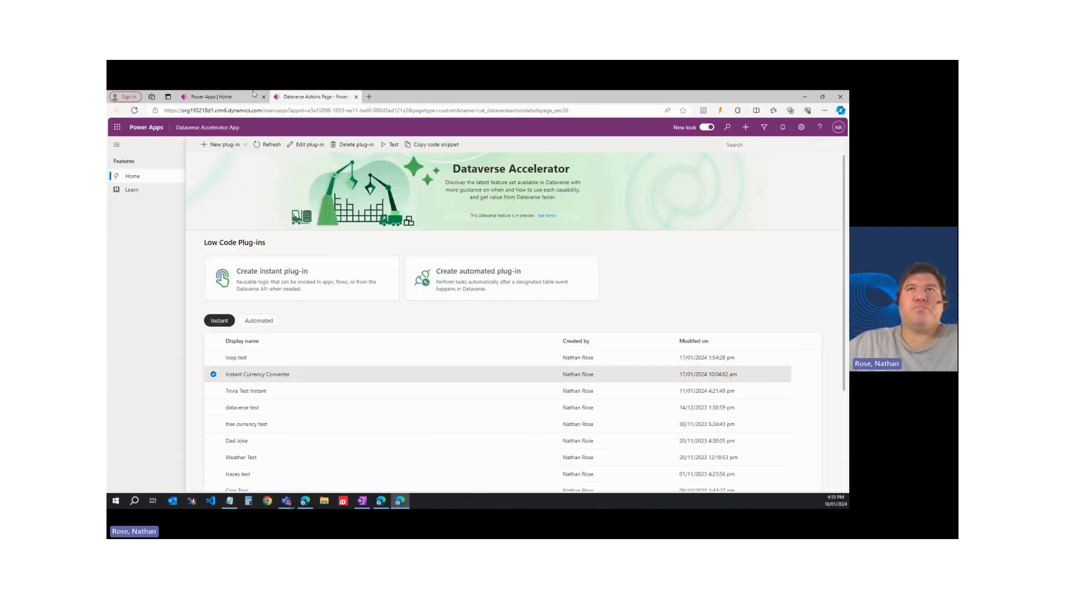
left_click(293, 144)
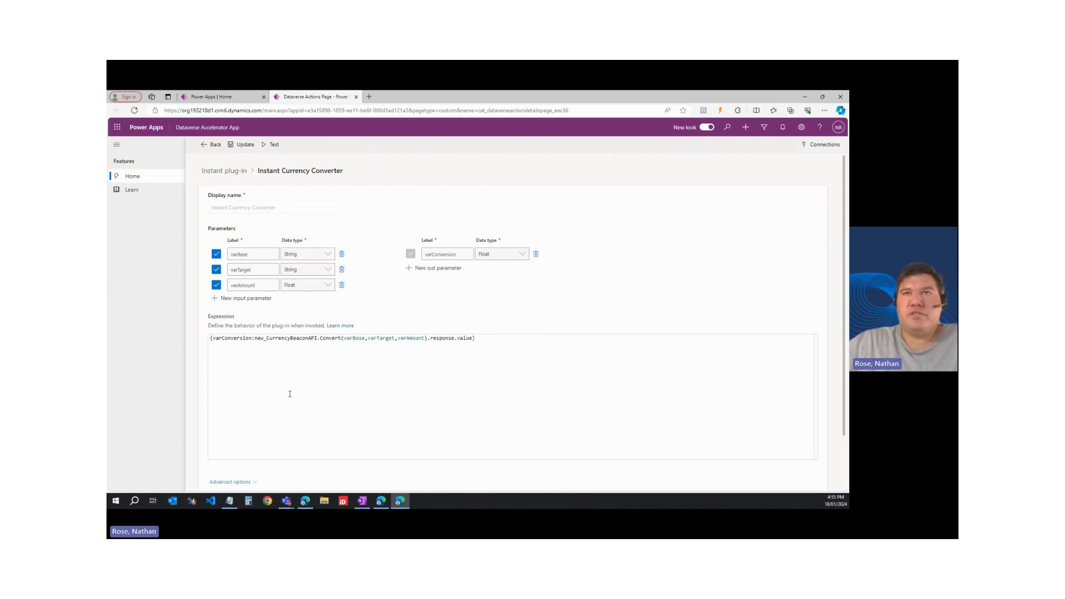
Try a test run of the Instant Currency Converter with varBase NZD, varTarget USD and varAmount 100.
left_click(274, 146)
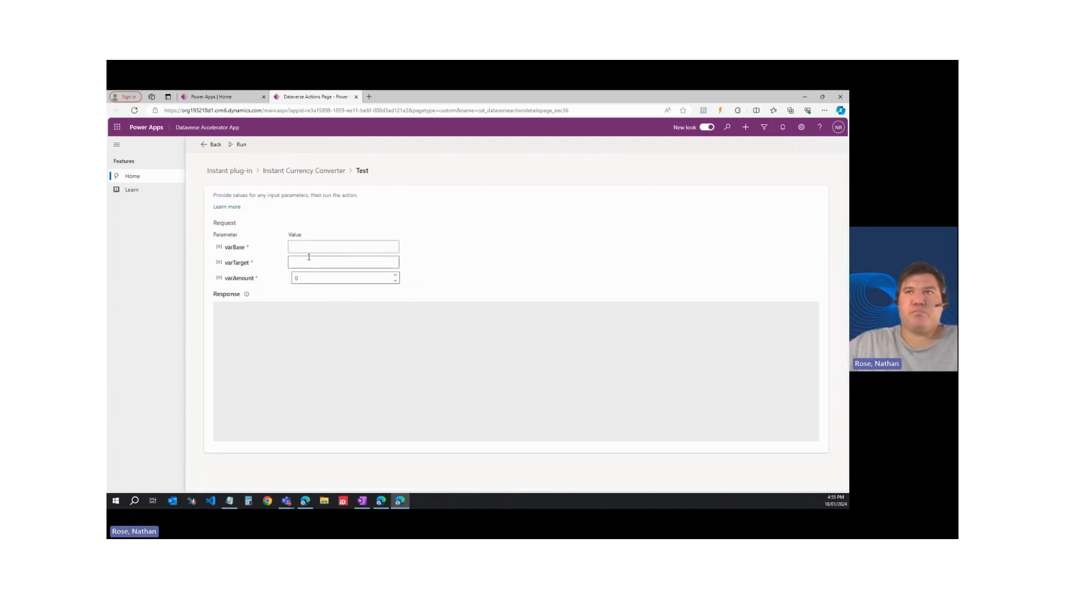
left_click(339, 247)
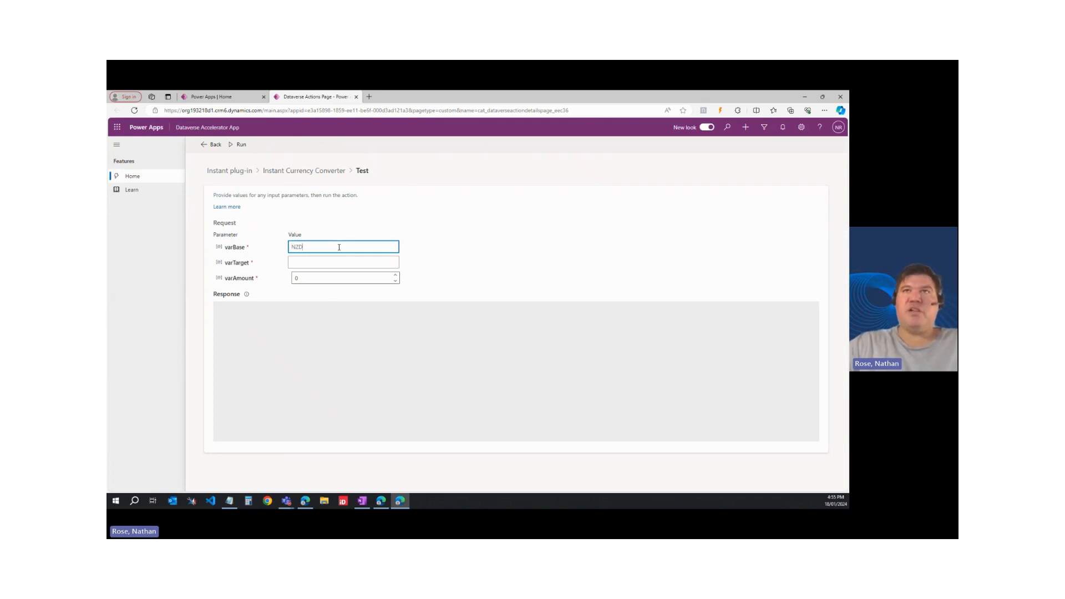
key("Tab")
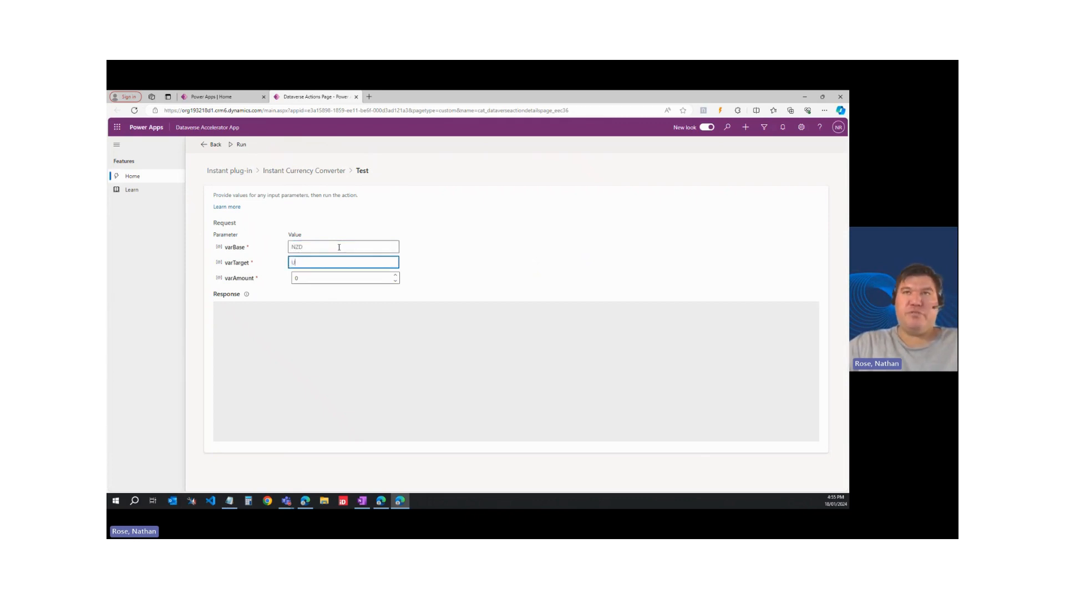
key("Tab")
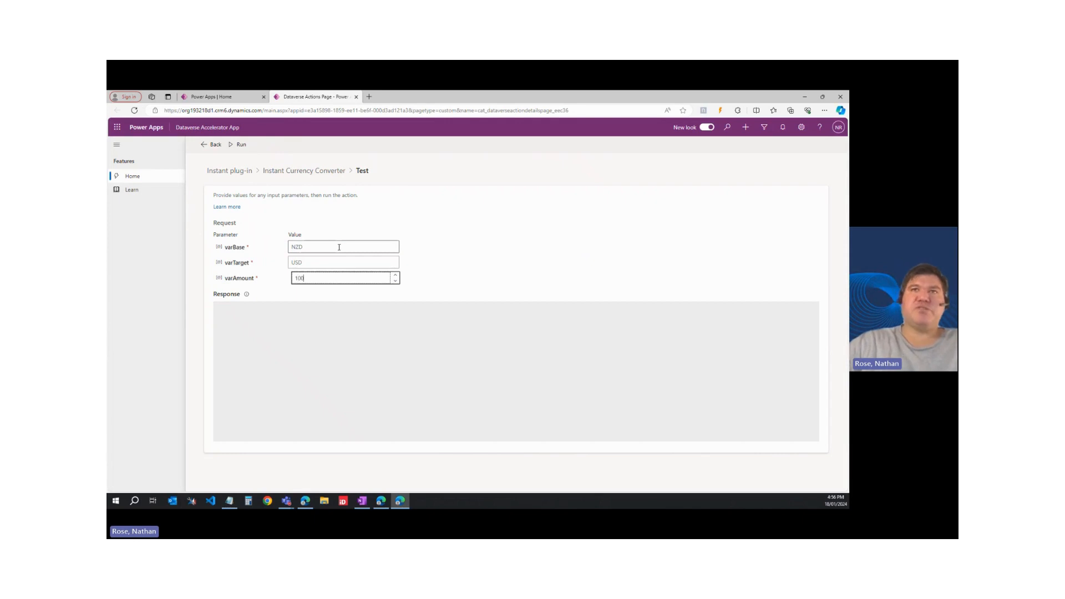
left_click(232, 147)
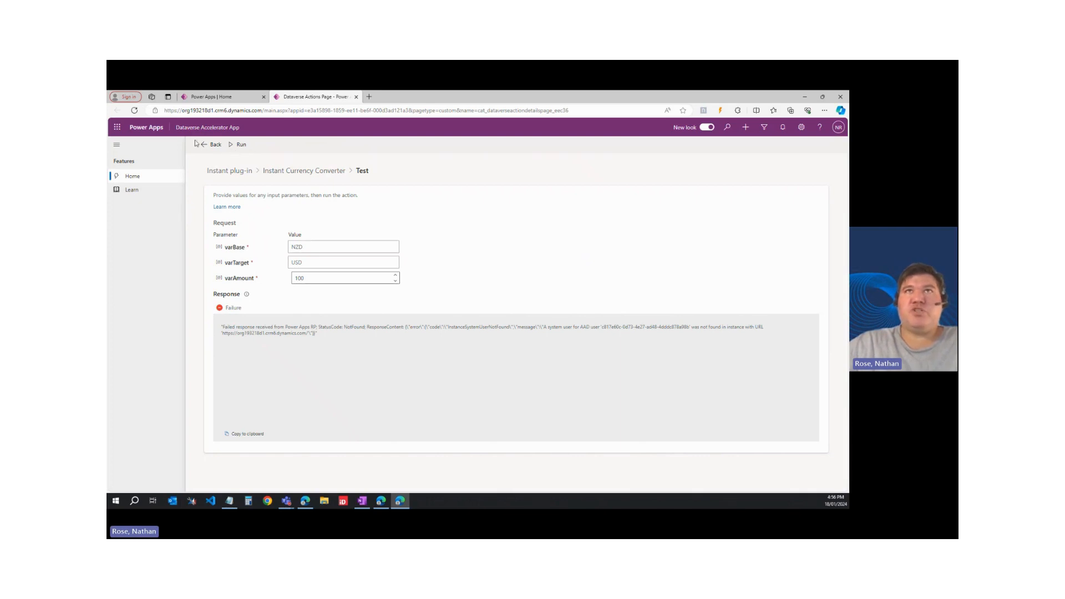
Reload the Dataverse Accelerator App and reopen the test page of the Instant Currency Converter plug-in.
left_click(212, 145)
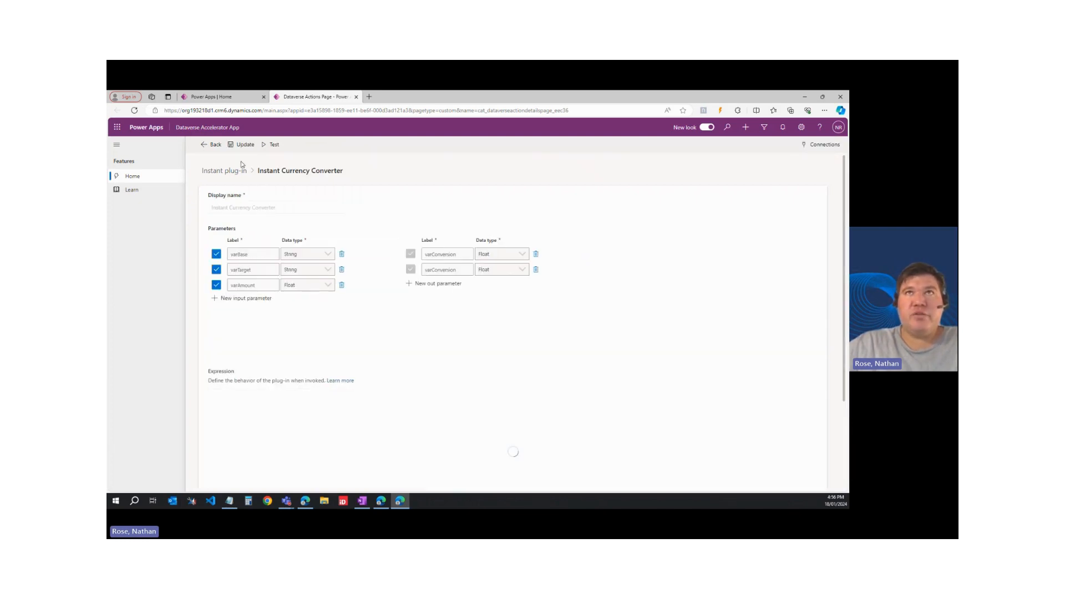
left_click(134, 111)
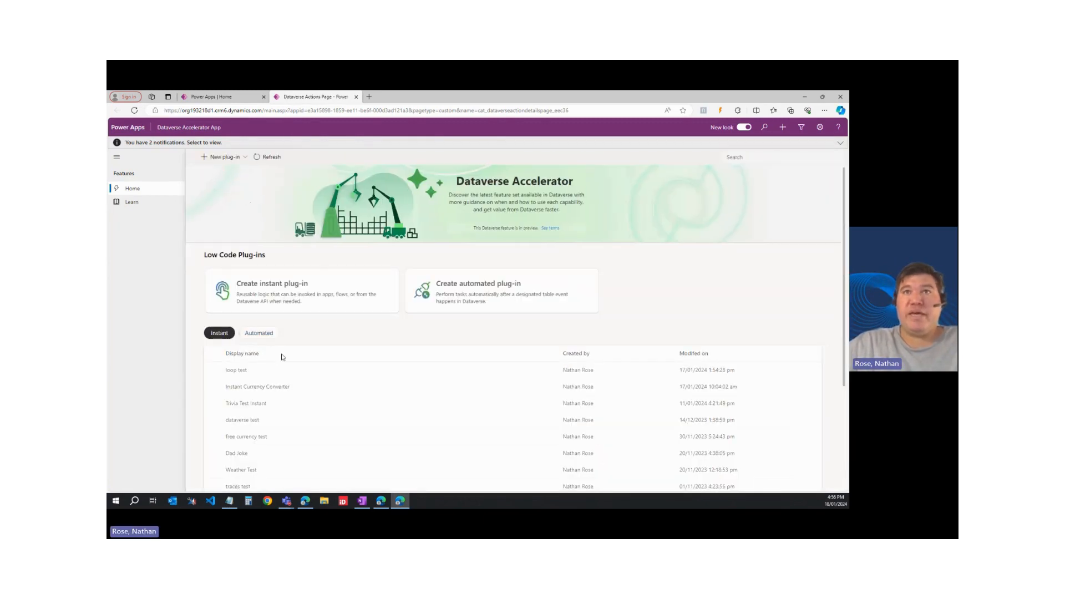
left_click(250, 386)
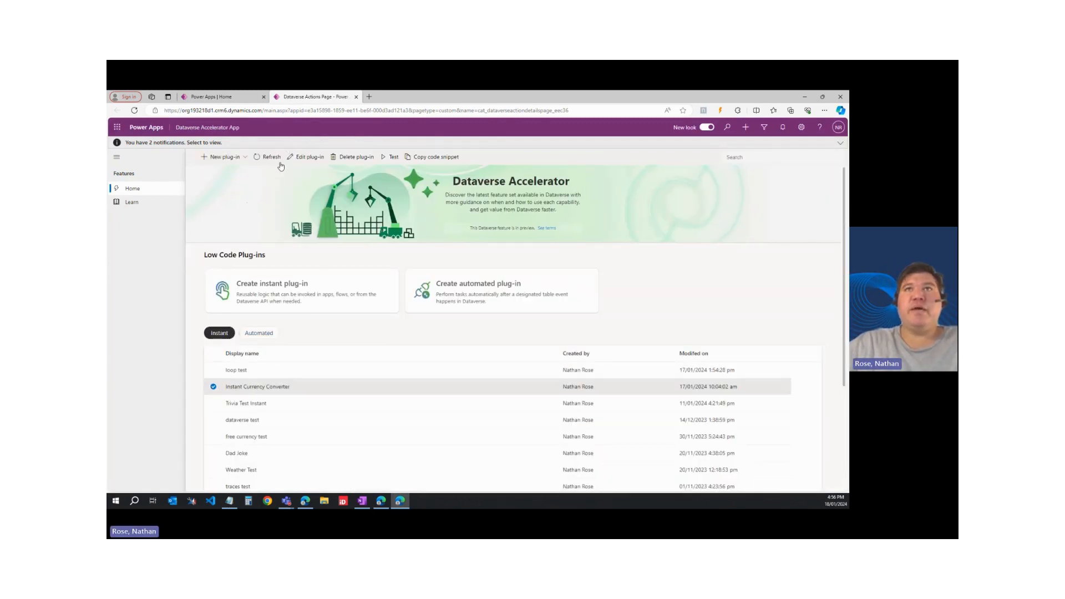
left_click(308, 157)
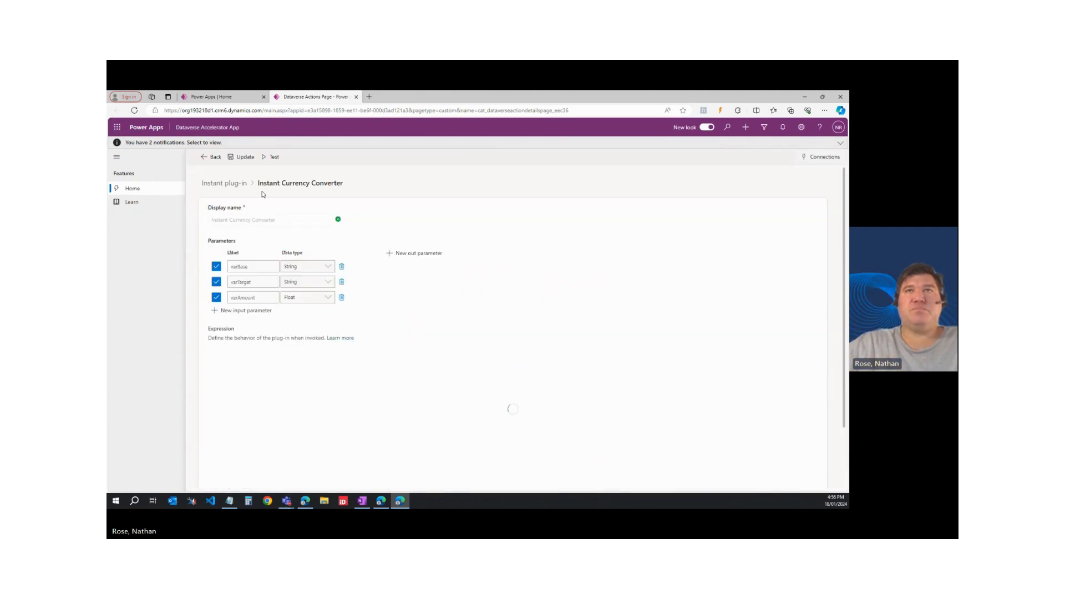
left_click(274, 157)
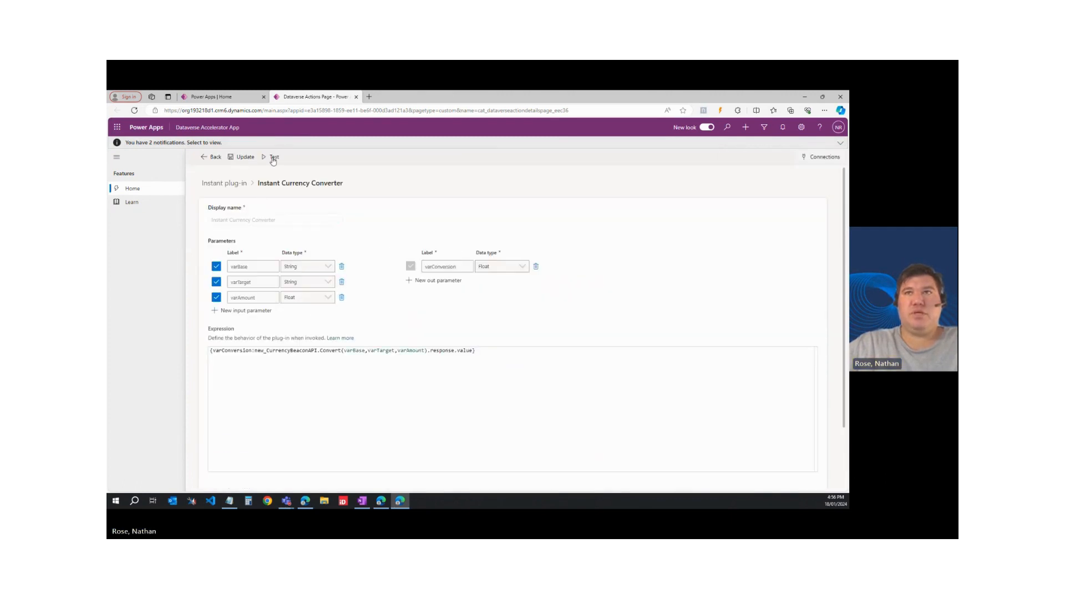
Run the plug-in test twice with varBase NZD, varTarget USD and varAmount 100, and return to the plug-in definition.
left_click(300, 260)
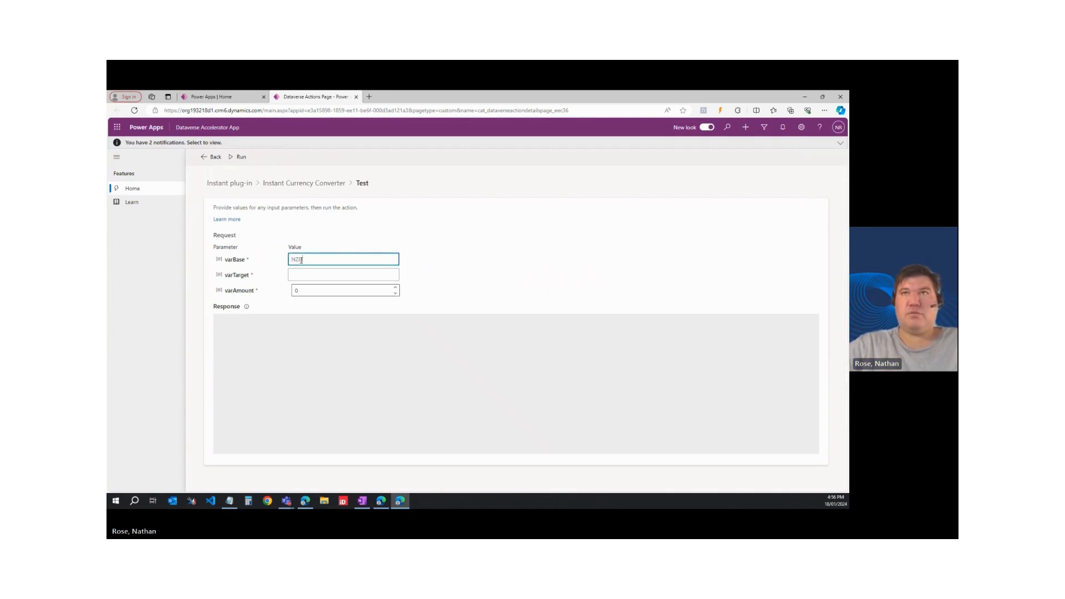
type("NZD")
key("Tab")
type("USD")
key("Tab")
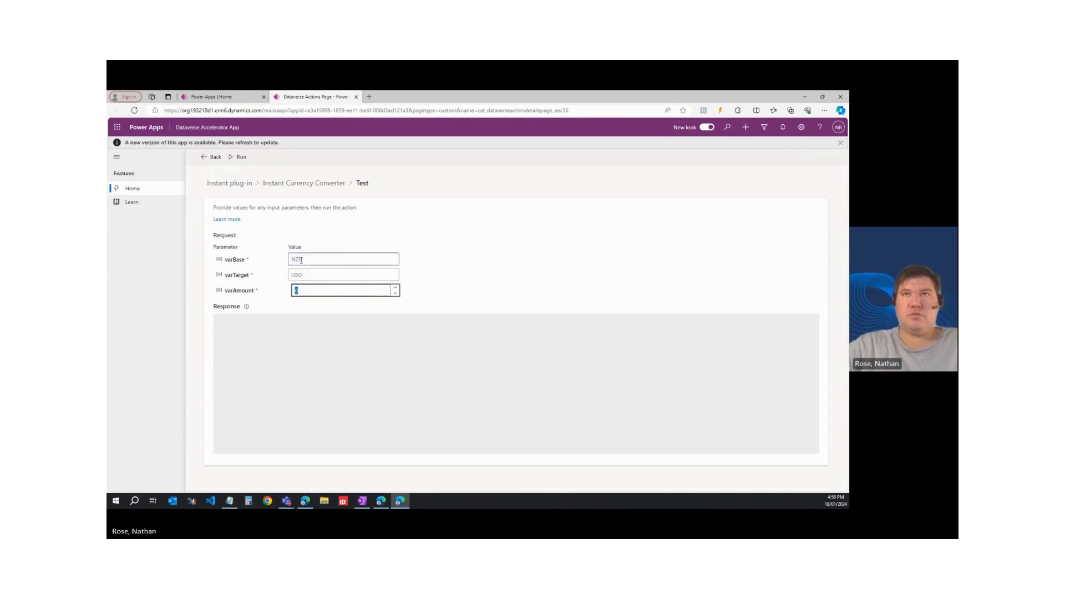
type("100")
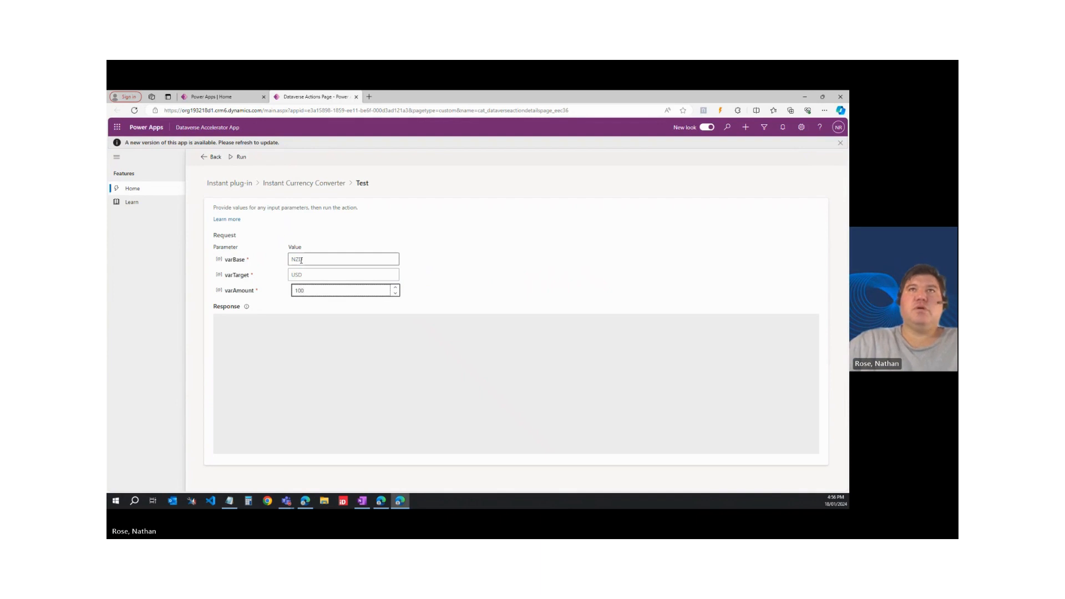
left_click(239, 158)
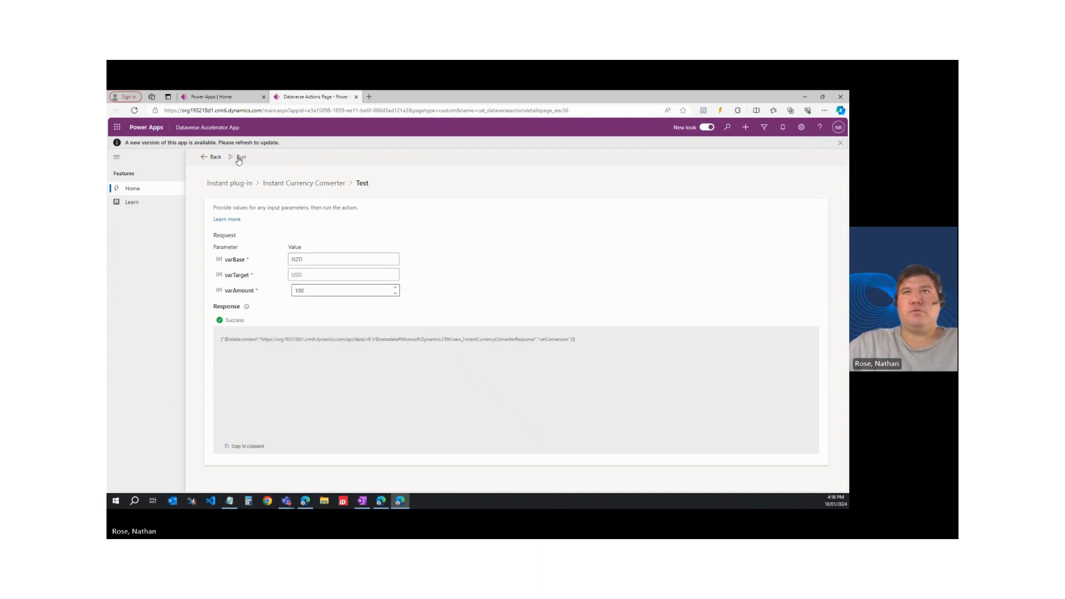
left_click(239, 159)
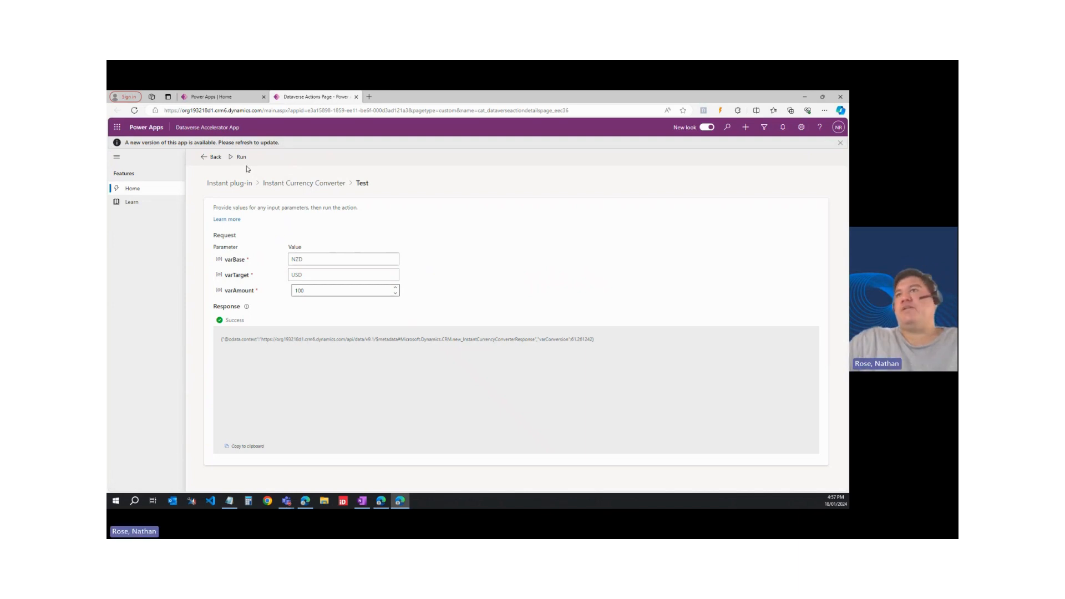
left_click(216, 157)
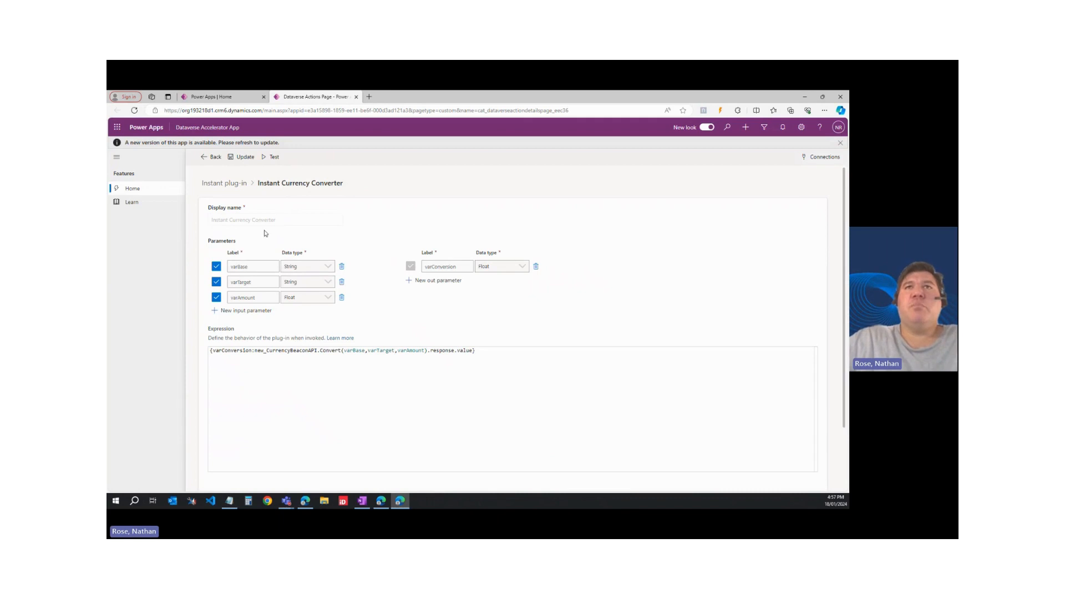
Remove the Currency Beacon Convert custom connector from the Currency Plugin solution without deleting it from the environment.
left_click(217, 95)
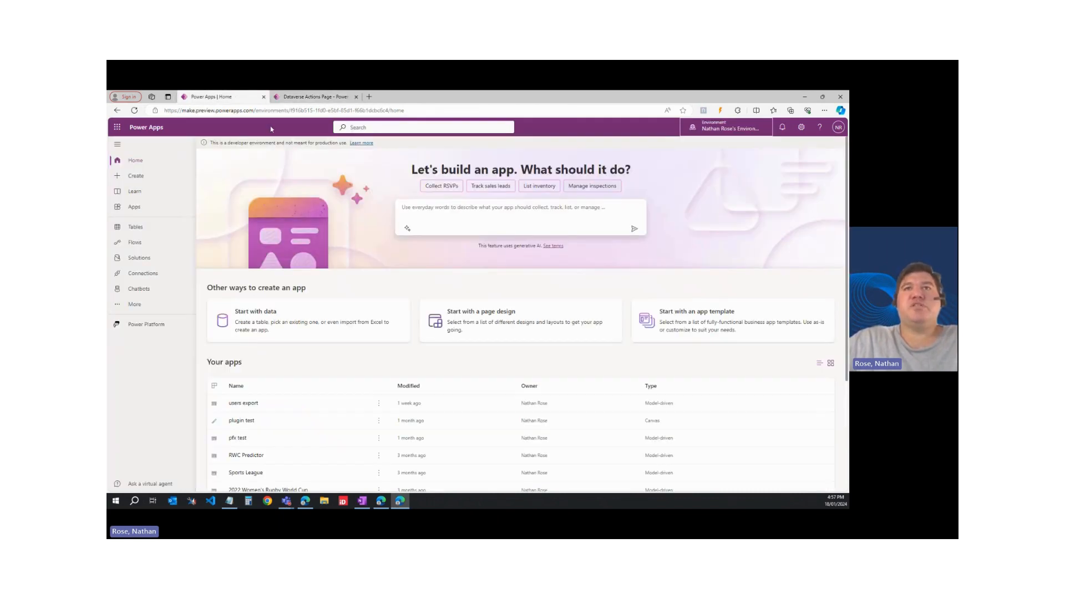
left_click(142, 257)
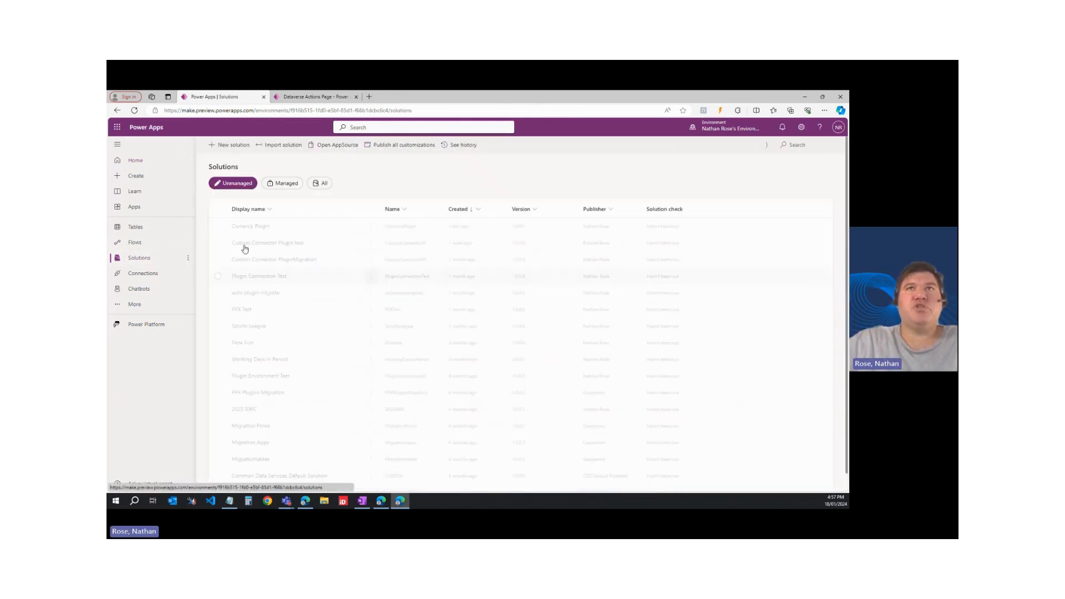
left_click(248, 226)
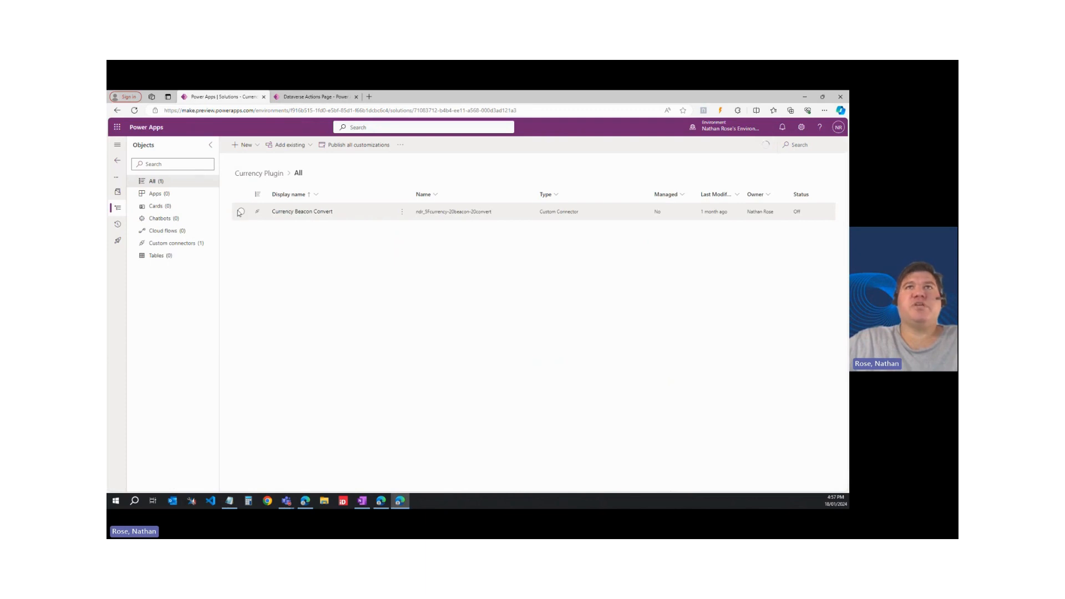
left_click(240, 211)
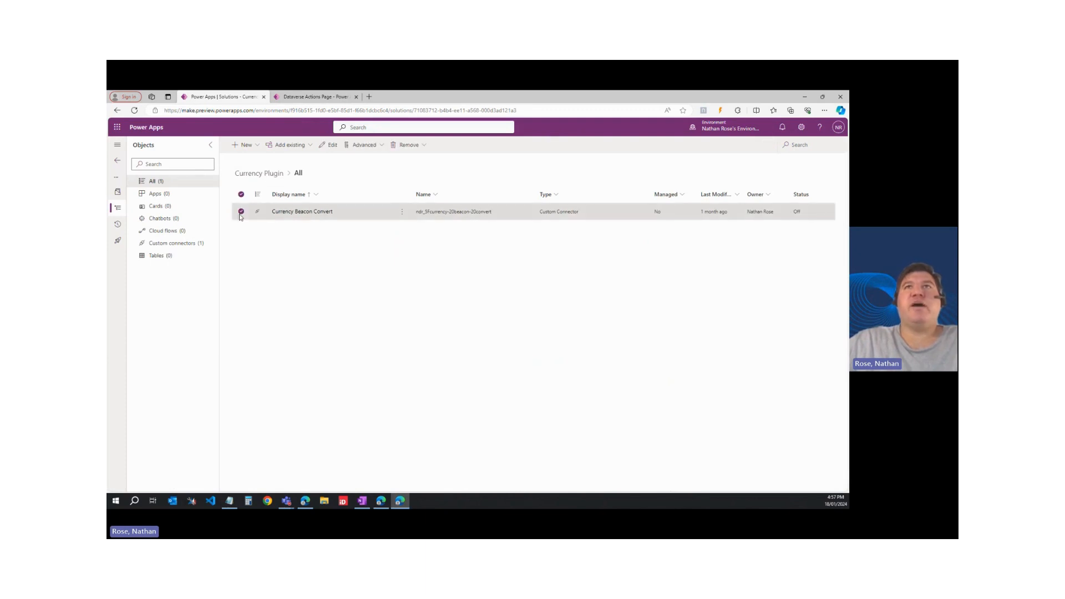
left_click(405, 145)
left_click(421, 161)
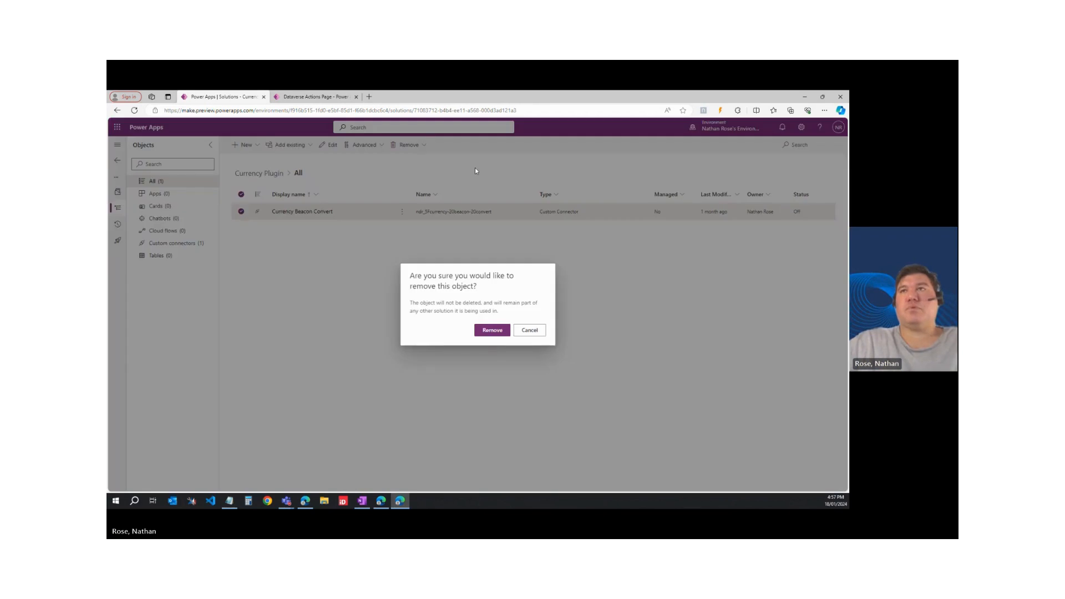
left_click(493, 333)
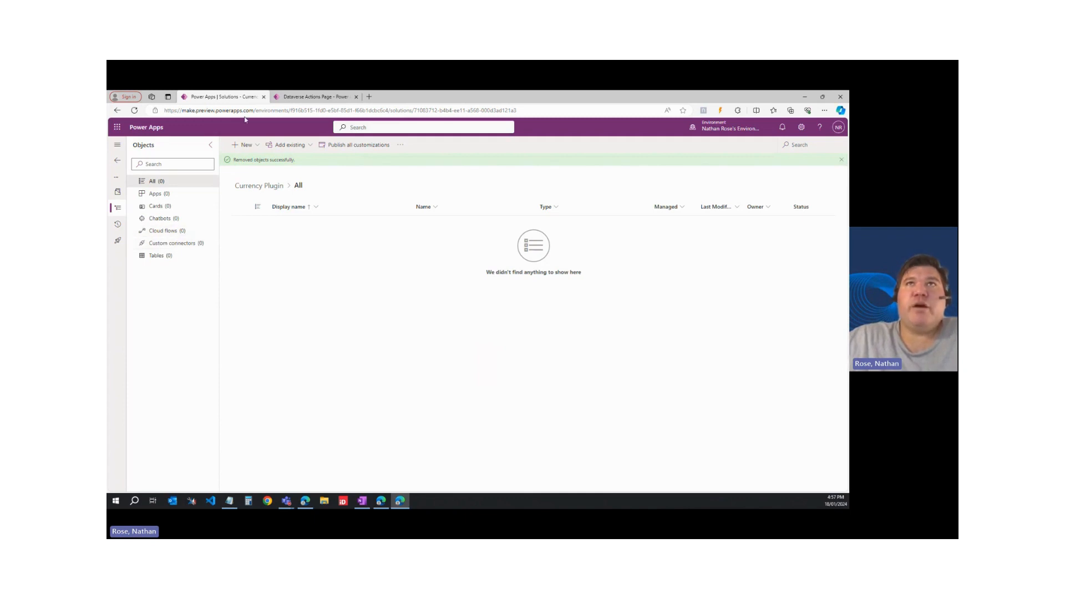
Add the existing Instant Currency Converter Custom API to the Currency Plugin solution.
left_click(289, 145)
mouse_move(293, 314)
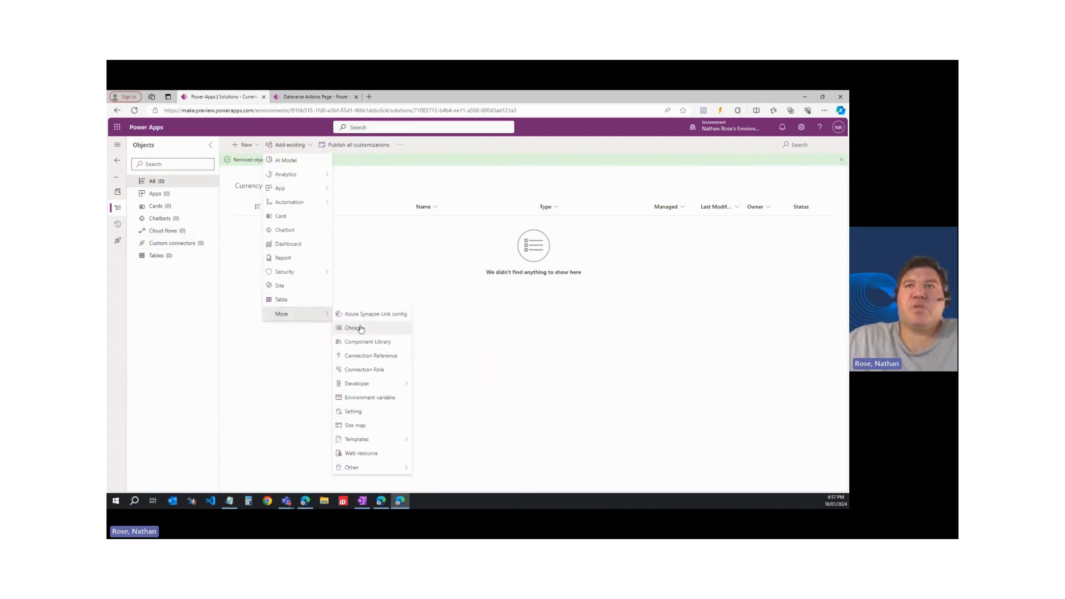
mouse_move(368, 470)
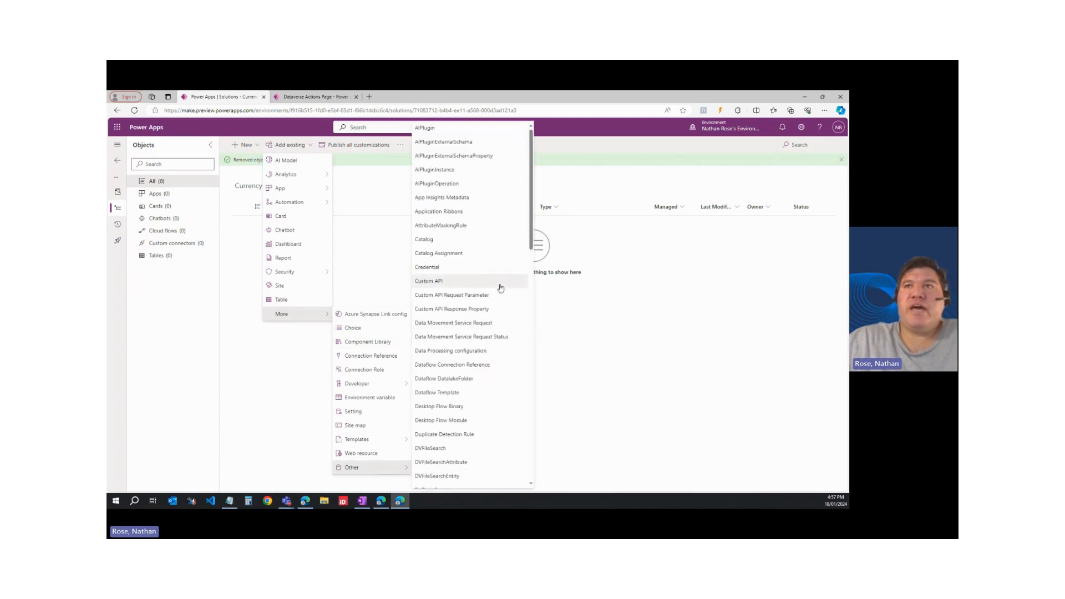
left_click(442, 281)
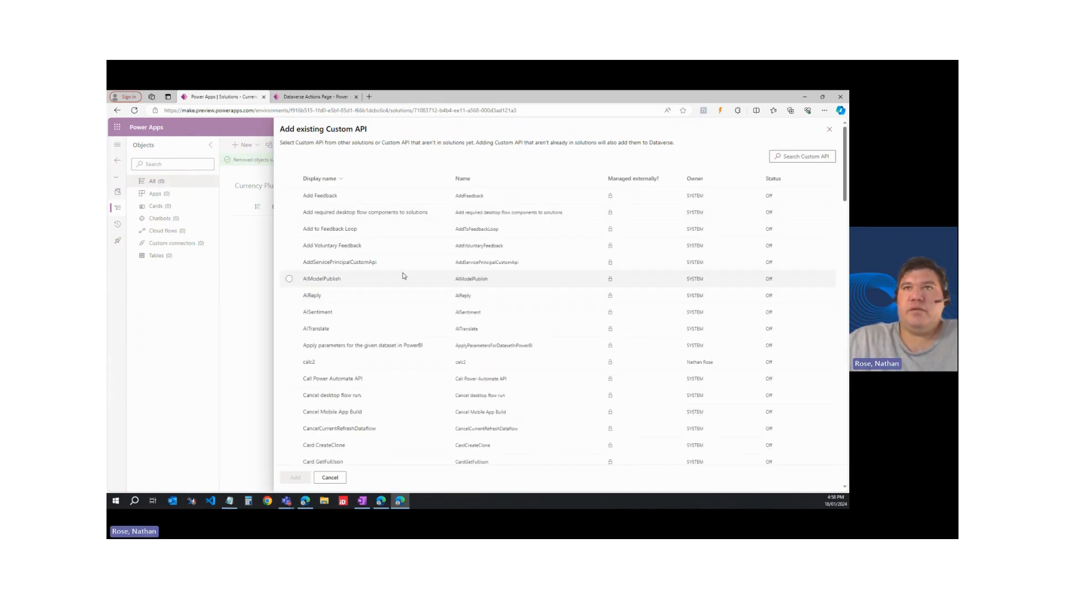
scroll(403, 275, "down", 15)
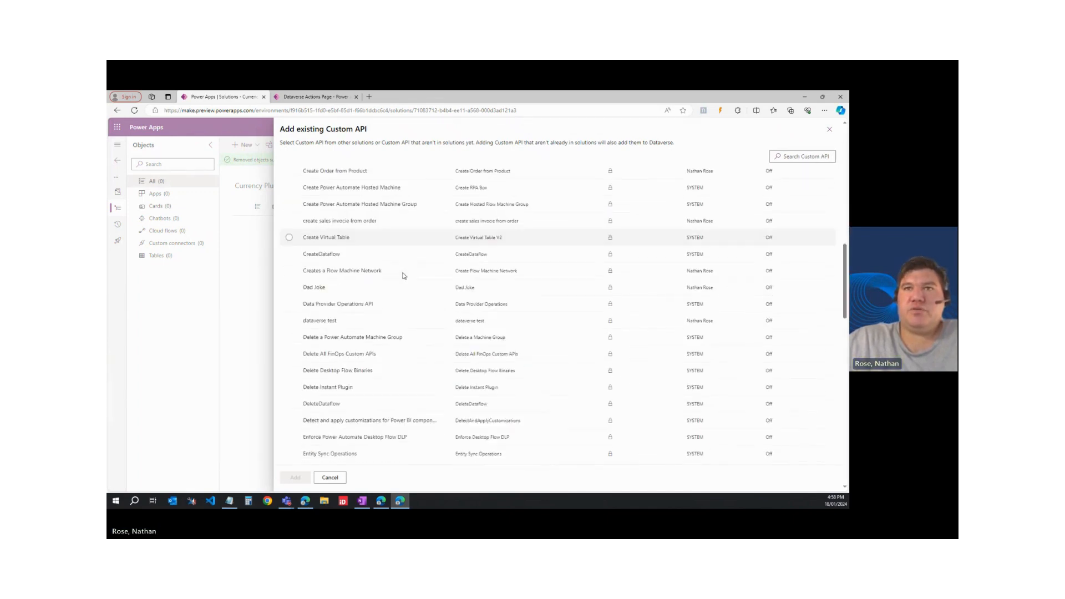
scroll(403, 275, "down", 7)
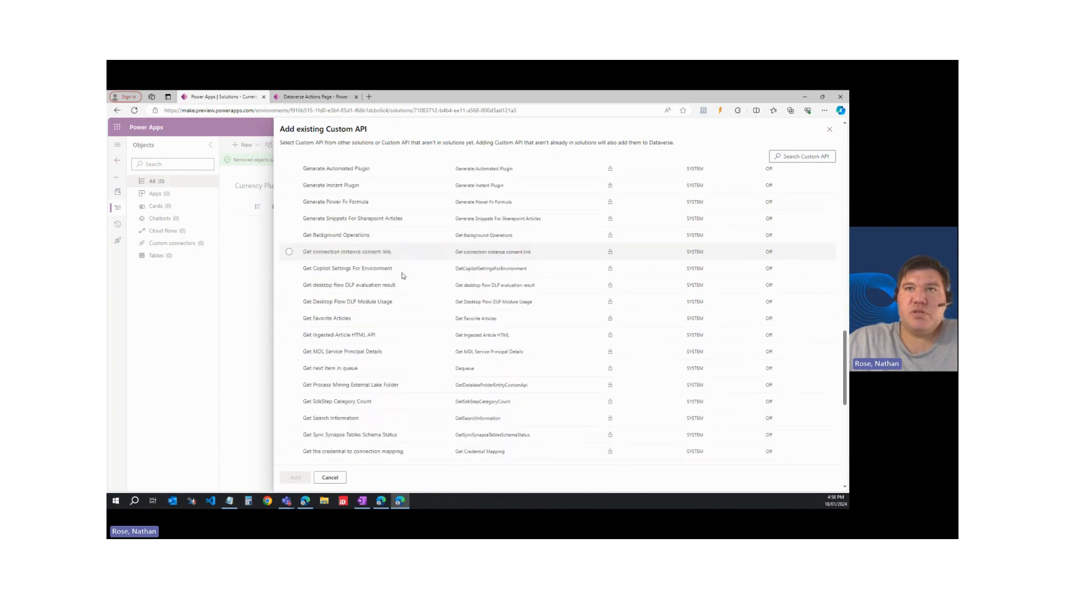
scroll(402, 275, "down", 10)
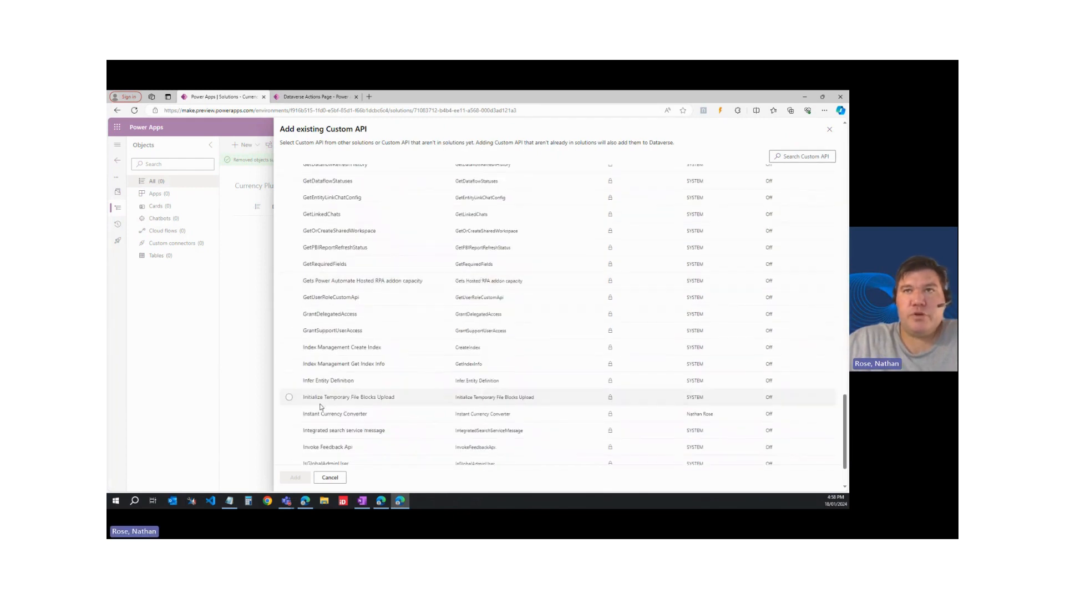
left_click(289, 414)
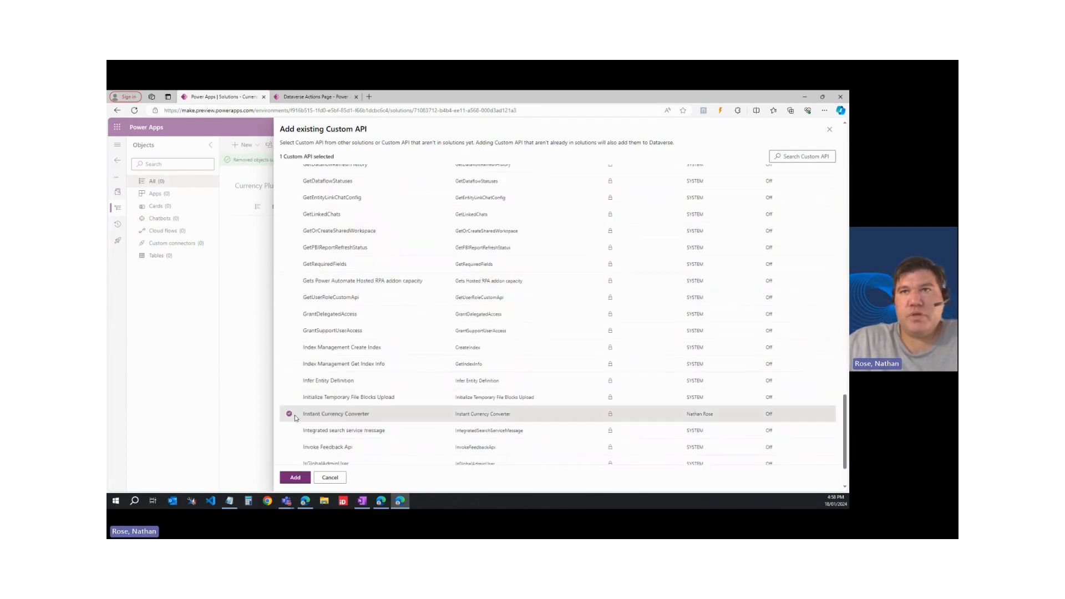
left_click(285, 479)
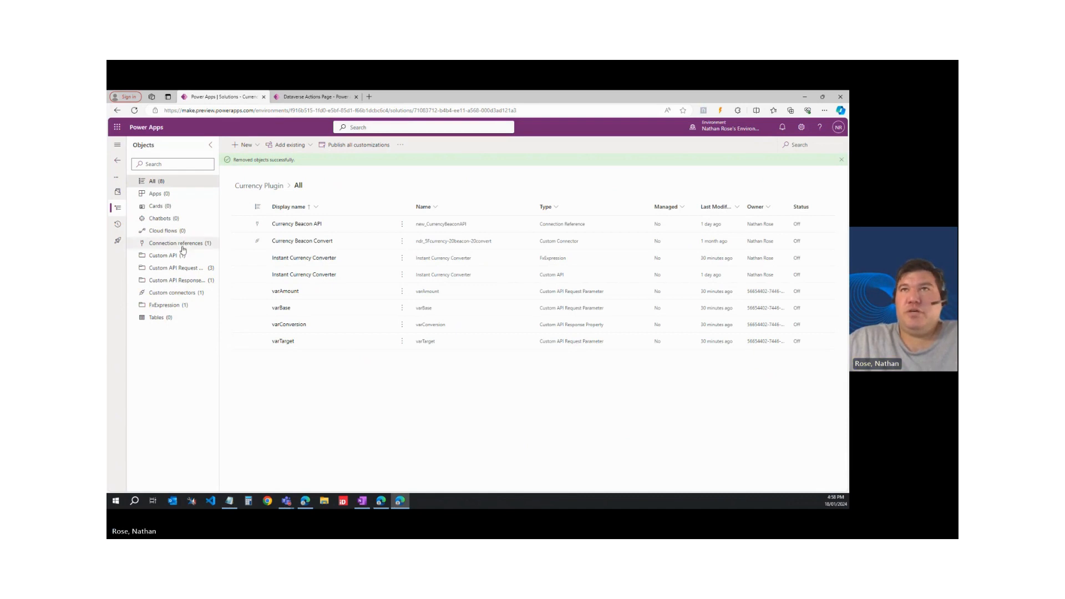
Remove the Currency Beacon API connection reference from the Currency Plugin solution without deleting it from the environment.
left_click(168, 306)
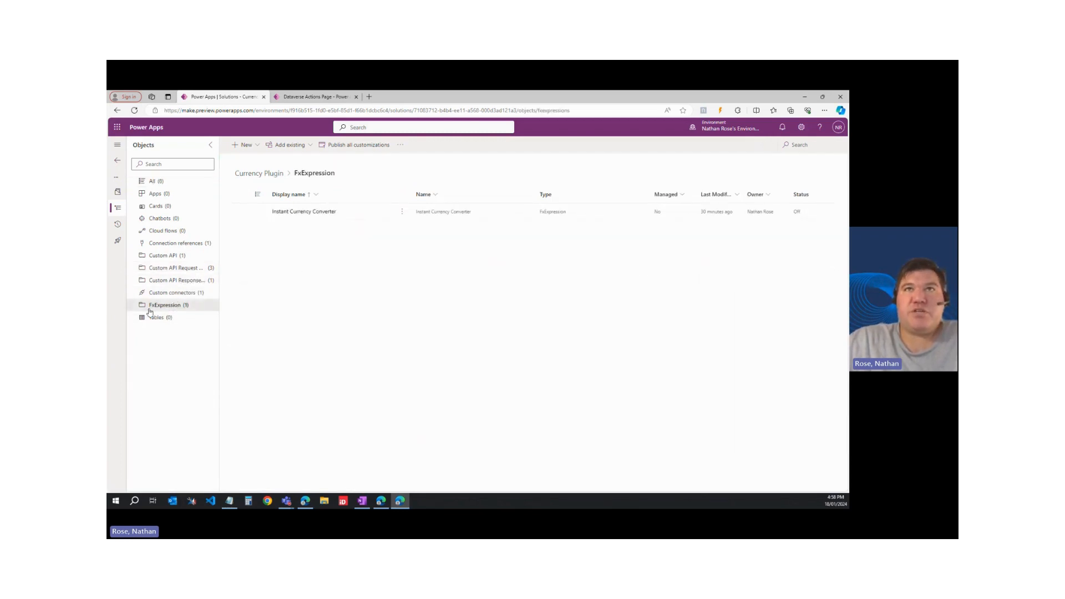
left_click(163, 293)
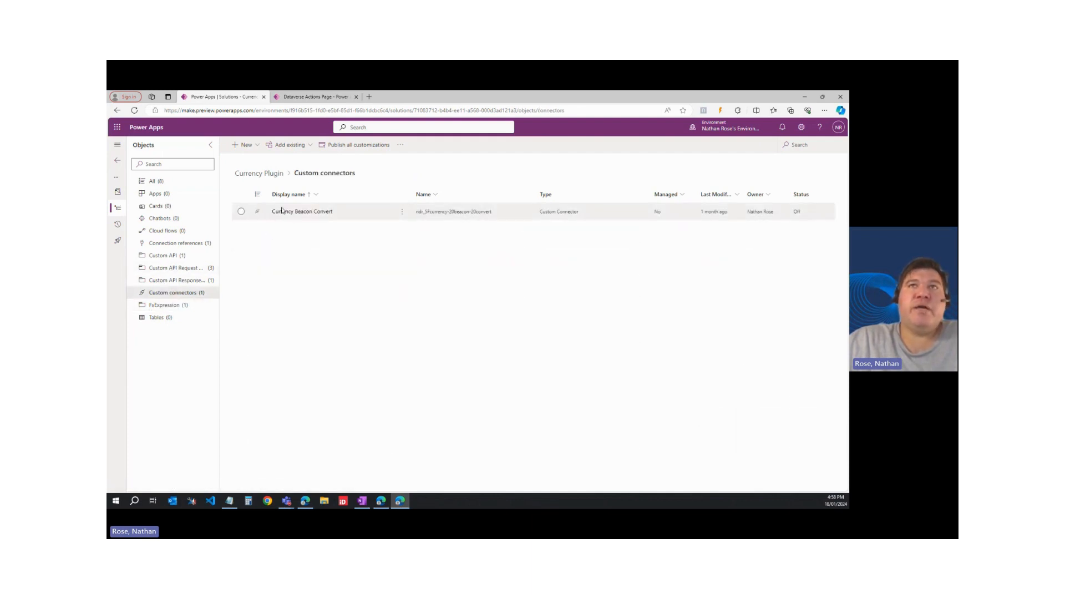
left_click(172, 243)
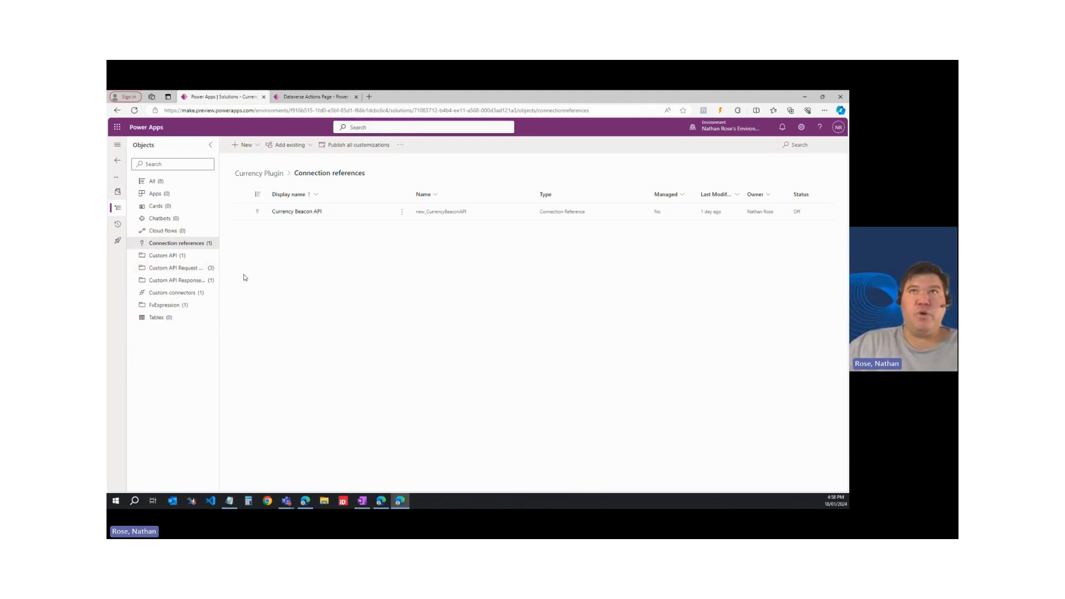
left_click(240, 211)
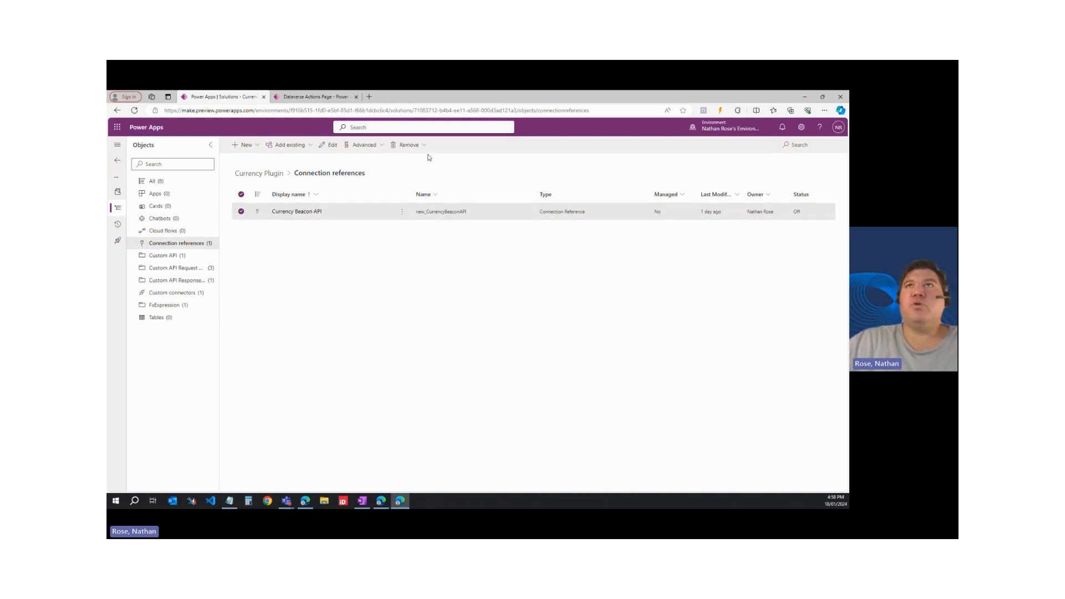
left_click(398, 144)
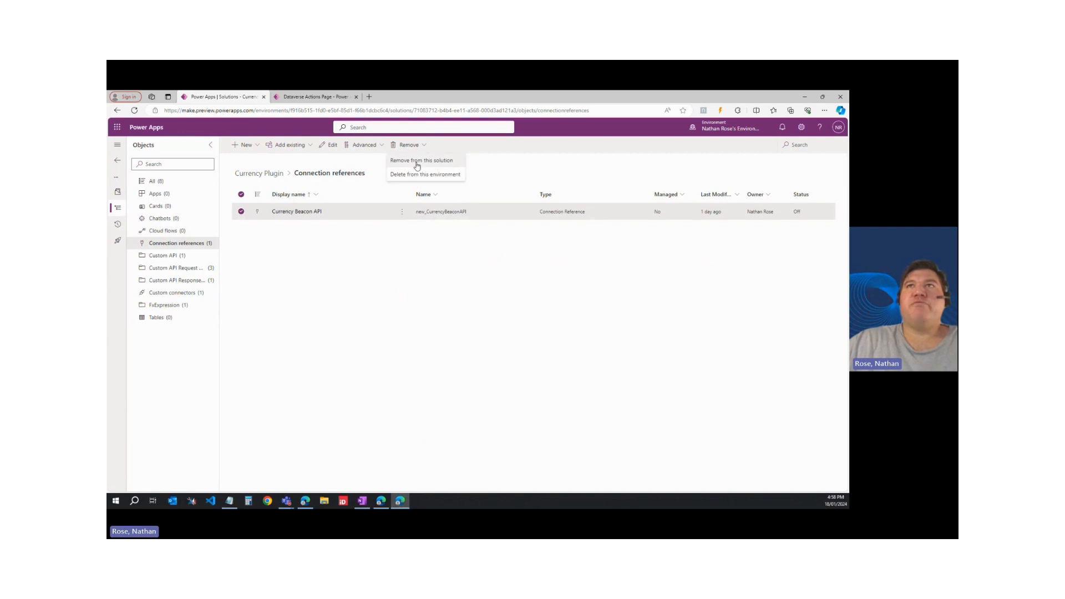
left_click(416, 161)
left_click(488, 332)
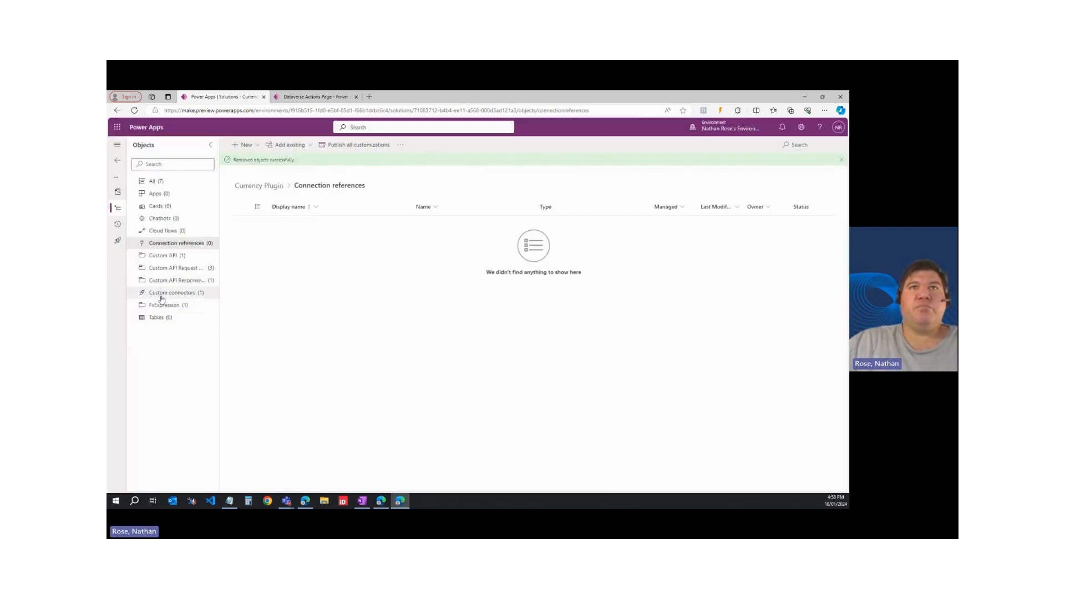
Remove the Currency Beacon Convert custom connector from the solution, keeping it in the environment.
left_click(162, 282)
left_click(241, 213)
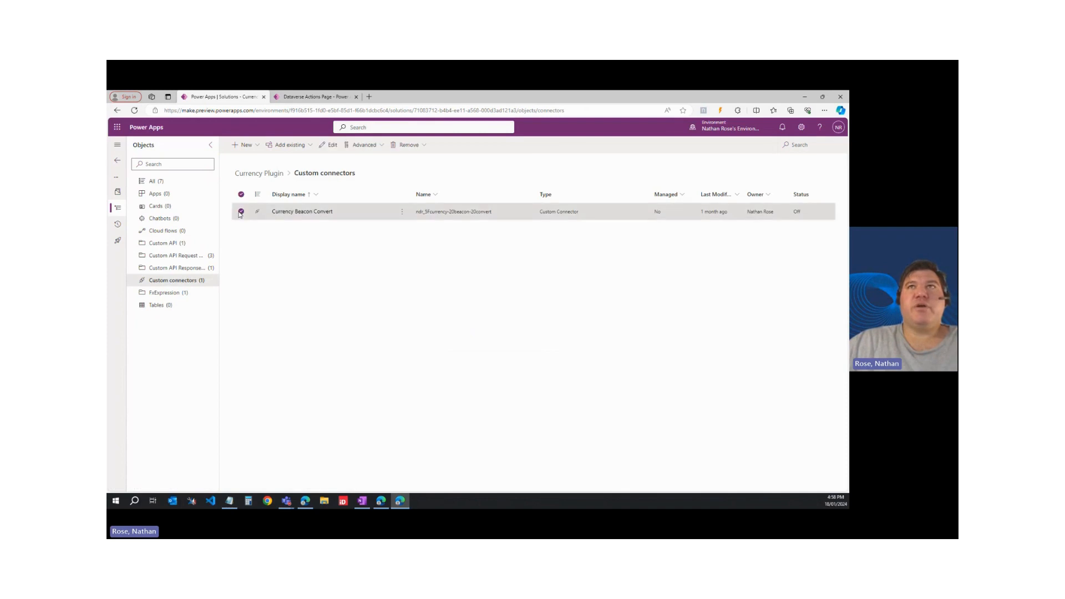
left_click(408, 144)
left_click(421, 160)
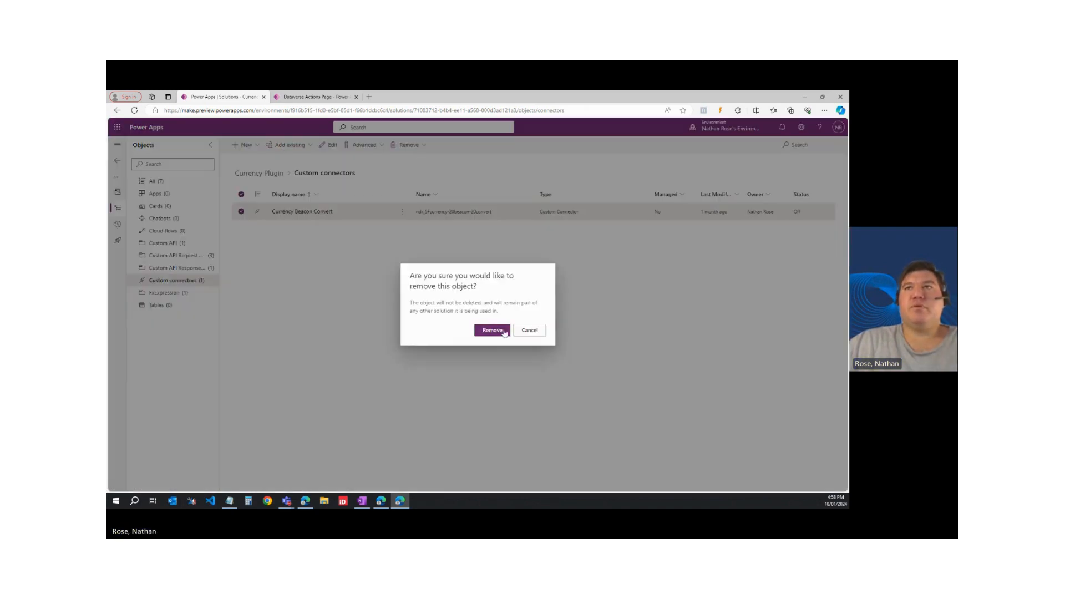
left_click(486, 330)
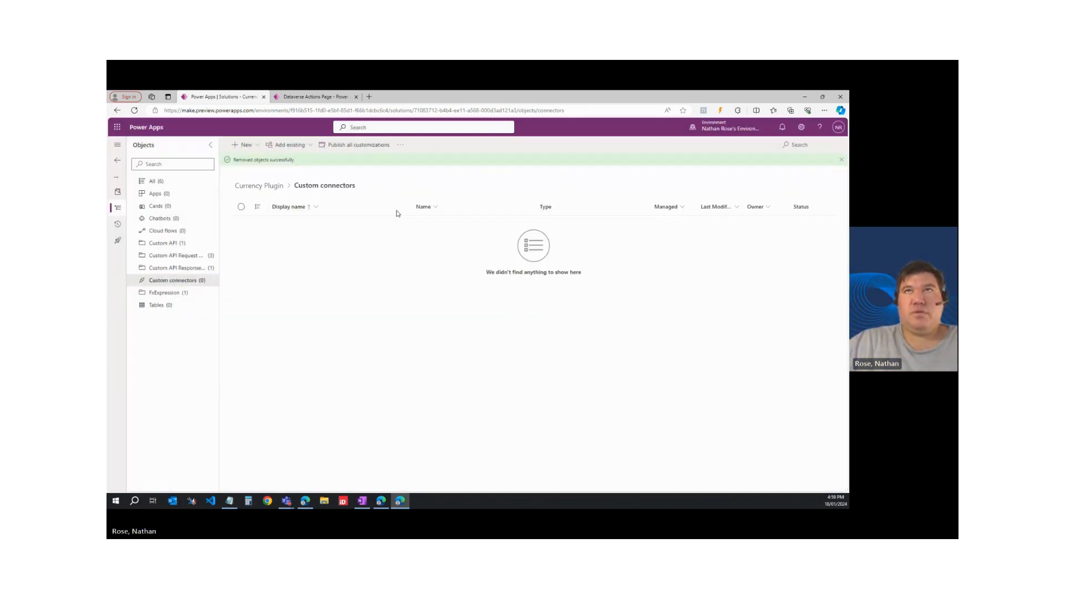
Publish all customizations after the removals and dismiss the notifications.
left_click(355, 145)
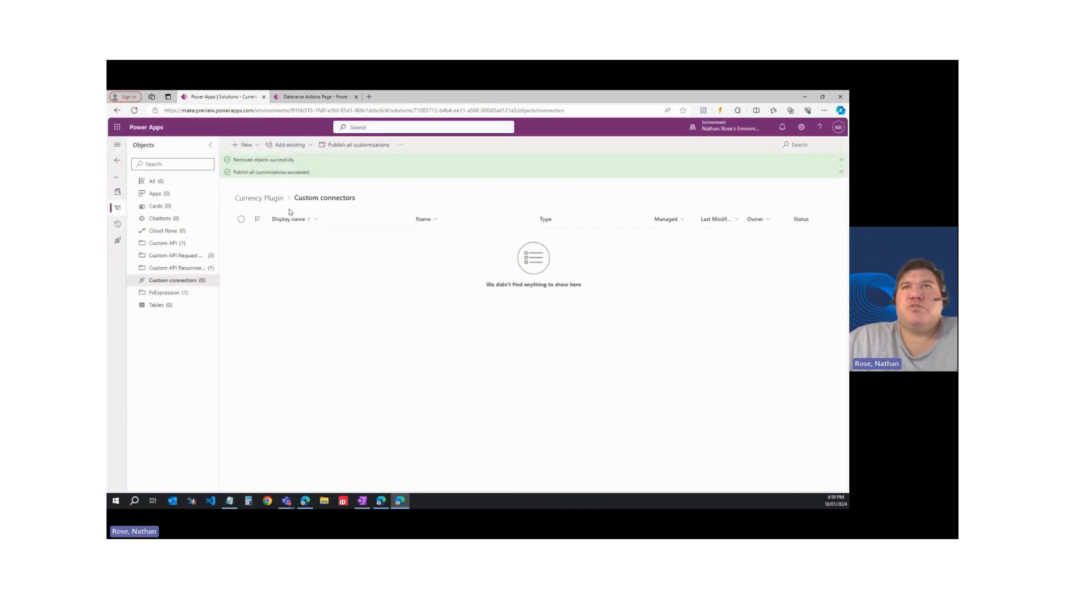
left_click(844, 161)
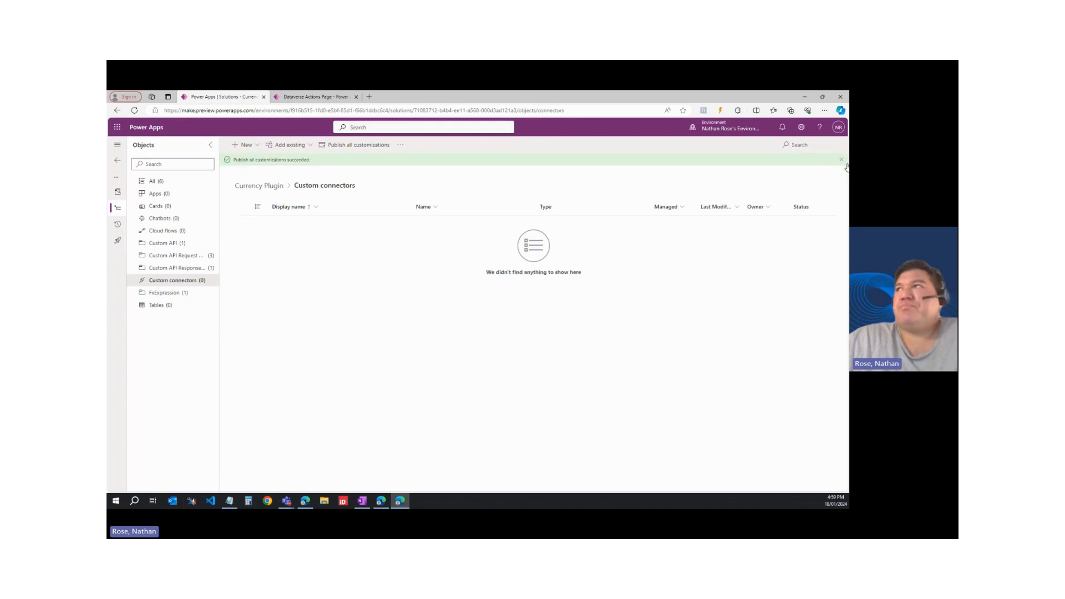
left_click(842, 160)
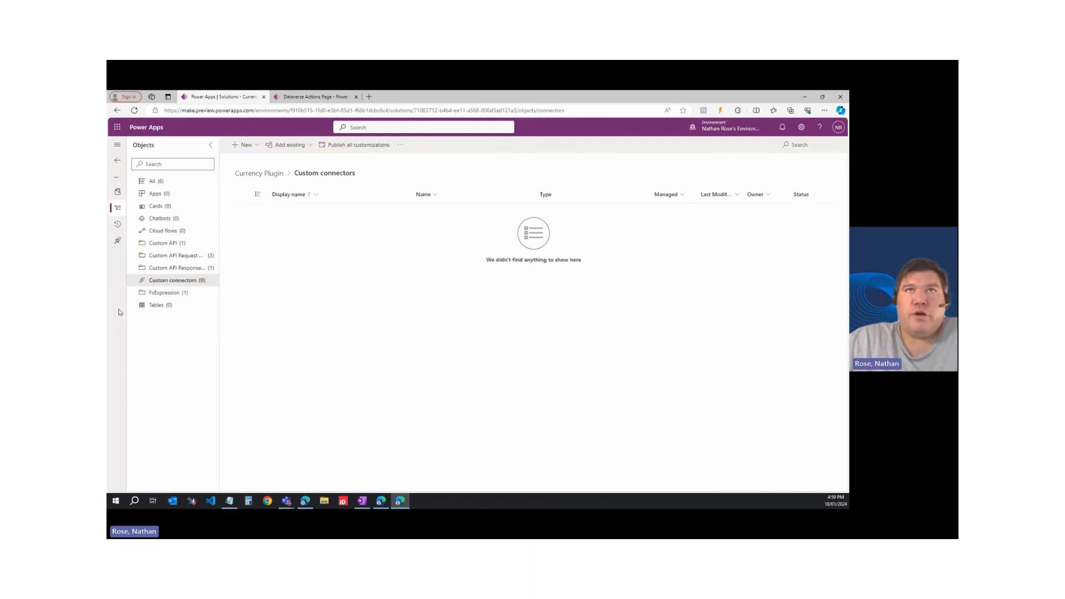
Switch to the Dataverse Accelerator App, comment out the Instant Currency Converter expression with // and update the plug-in.
left_click(164, 257)
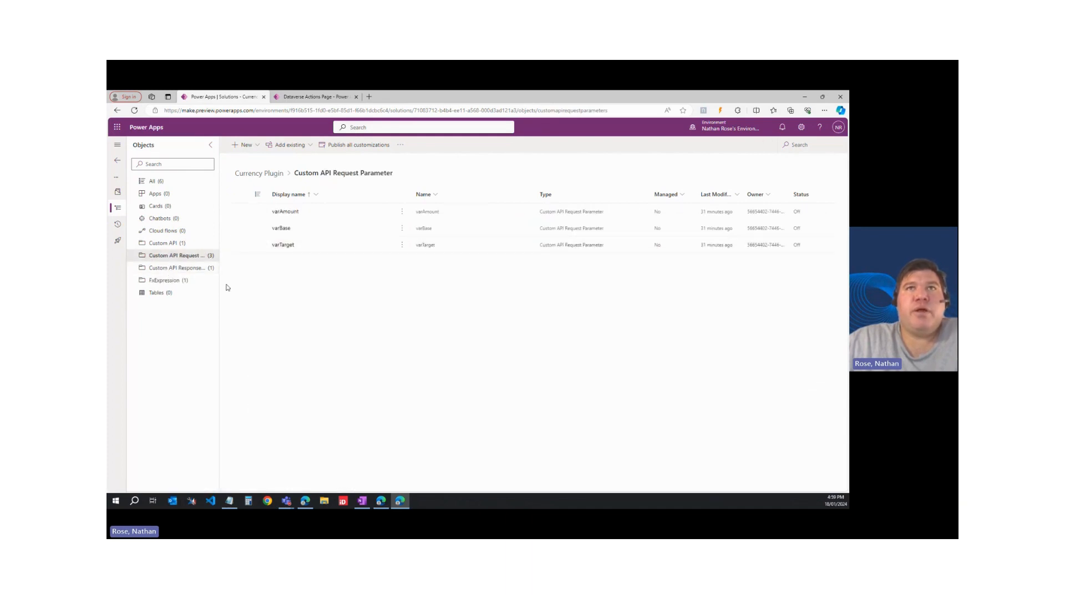
left_click(183, 269)
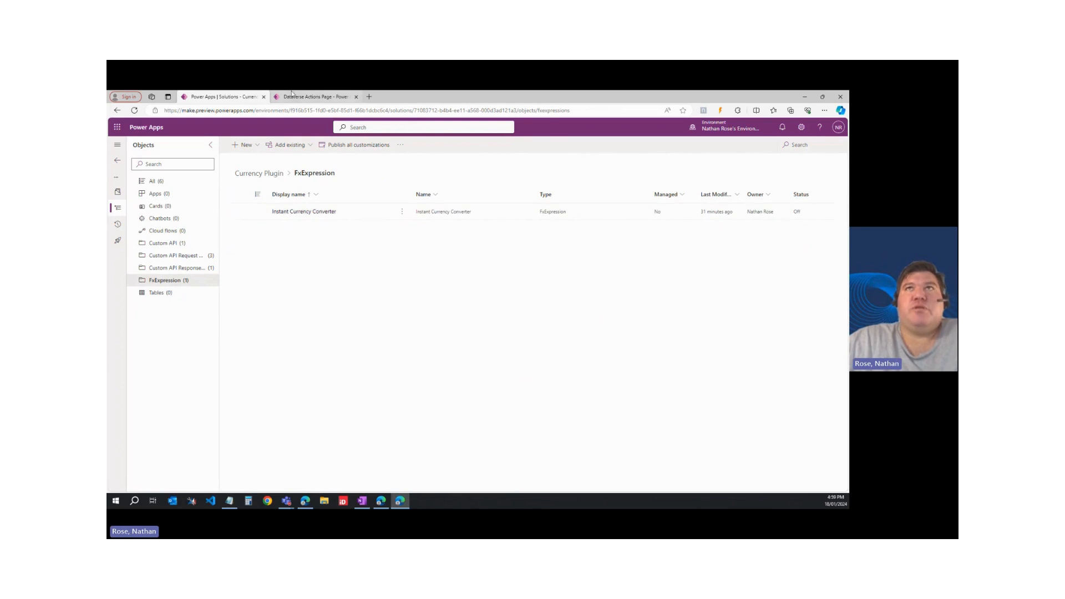
left_click(295, 97)
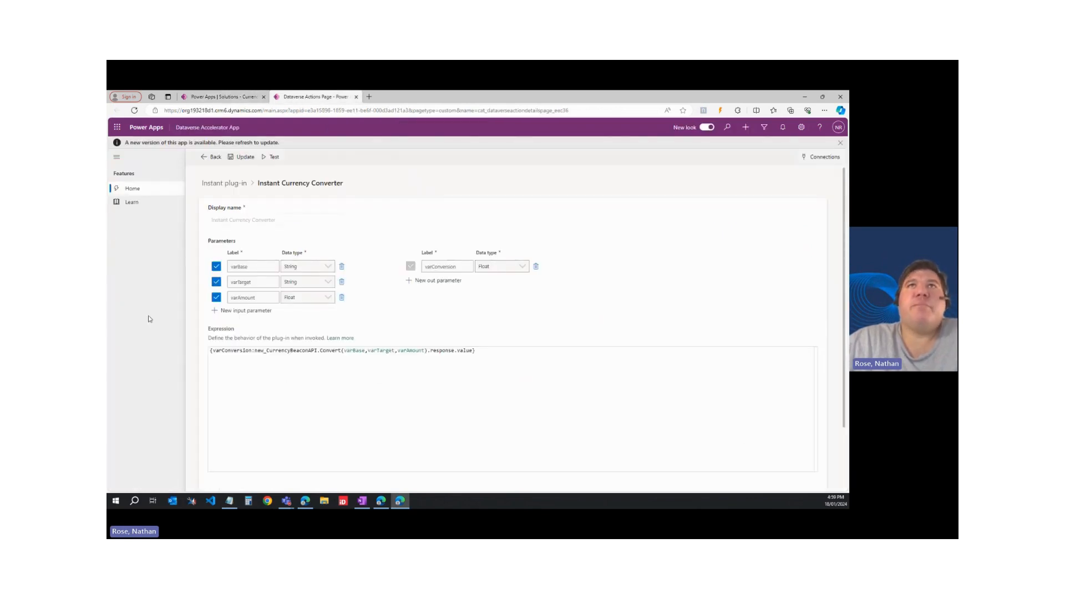
left_click(210, 351)
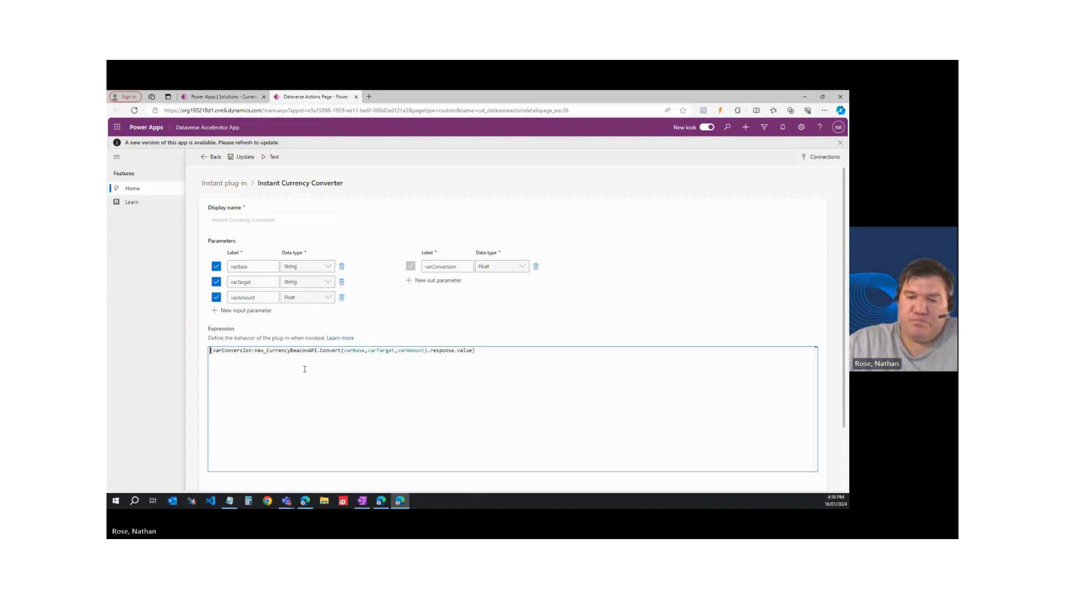
type("//")
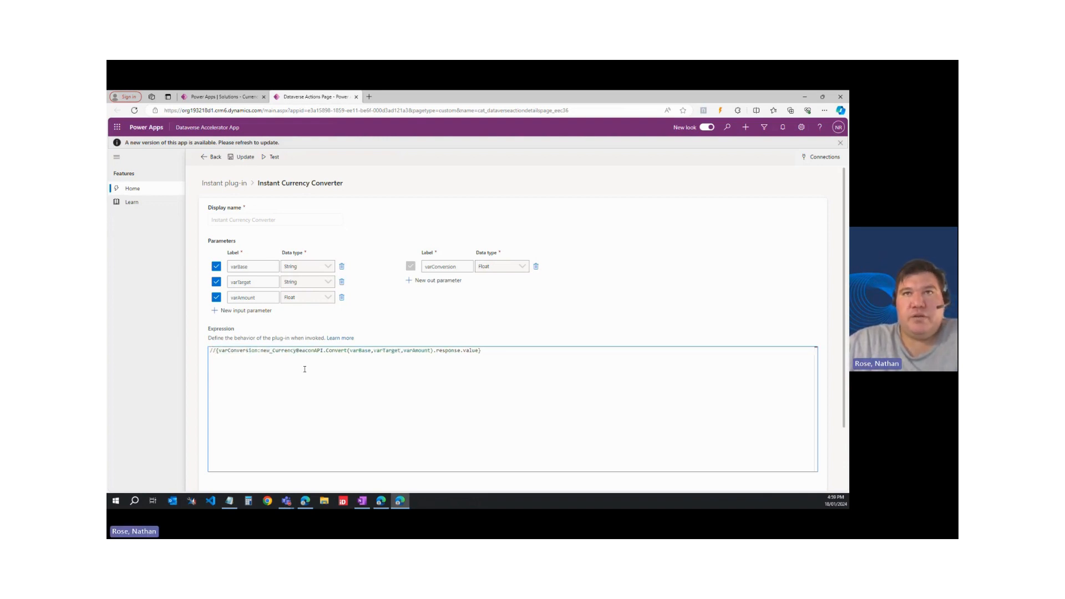
left_click(240, 158)
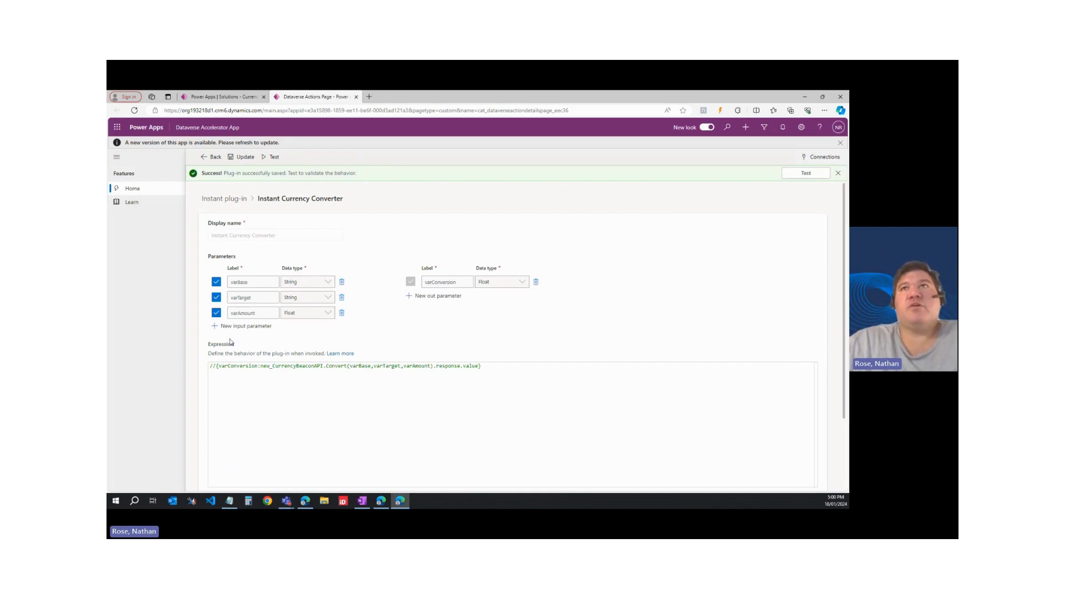
Return to the Currency Plugin solution and publish all customizations again with the updated plug-in.
left_click(224, 98)
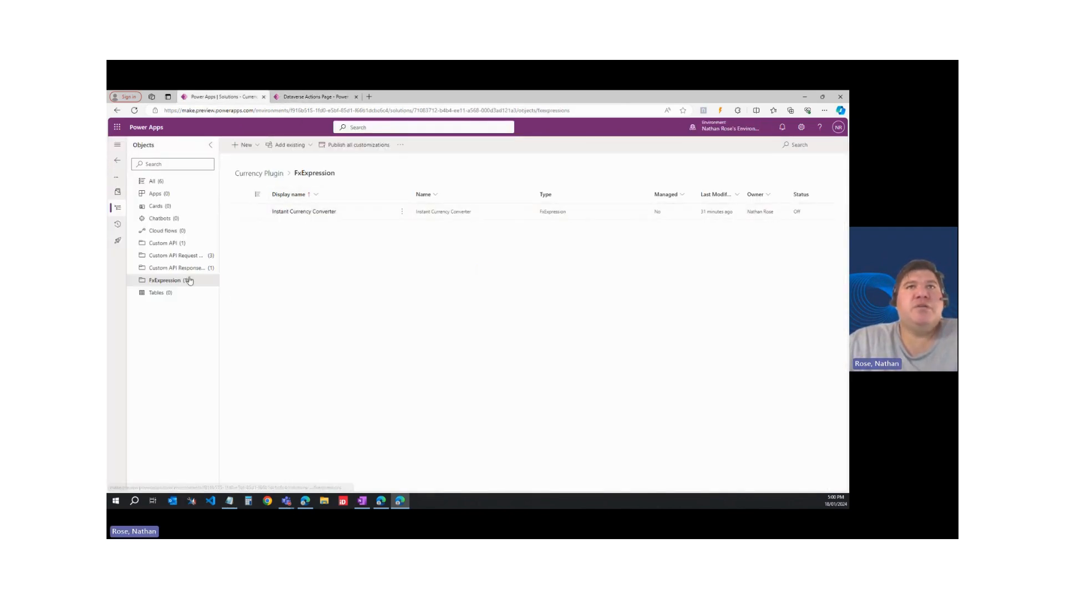
left_click(332, 146)
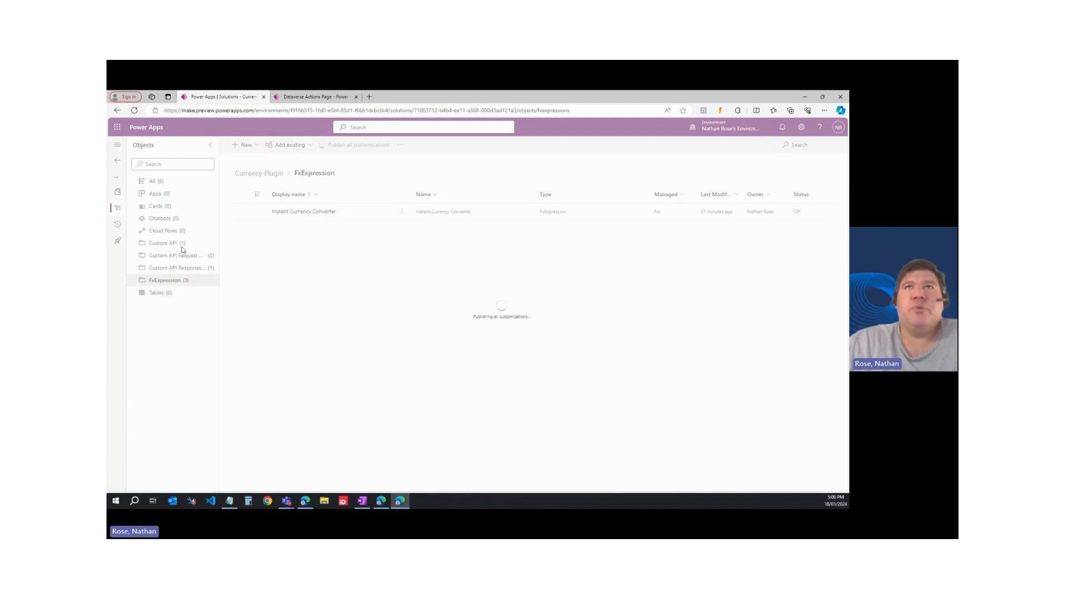
left_click(316, 97)
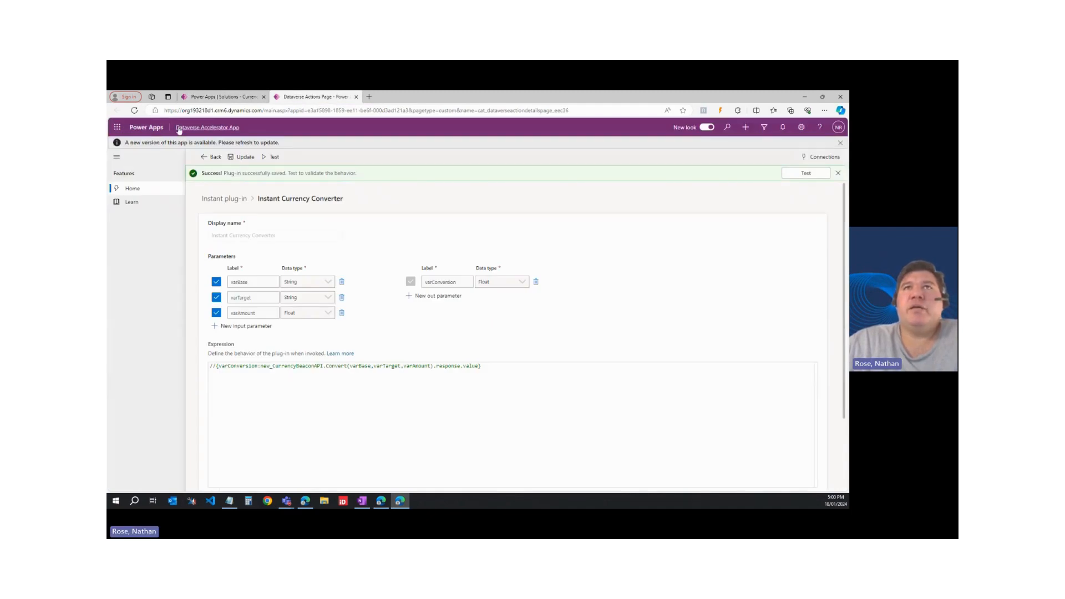
left_click(204, 97)
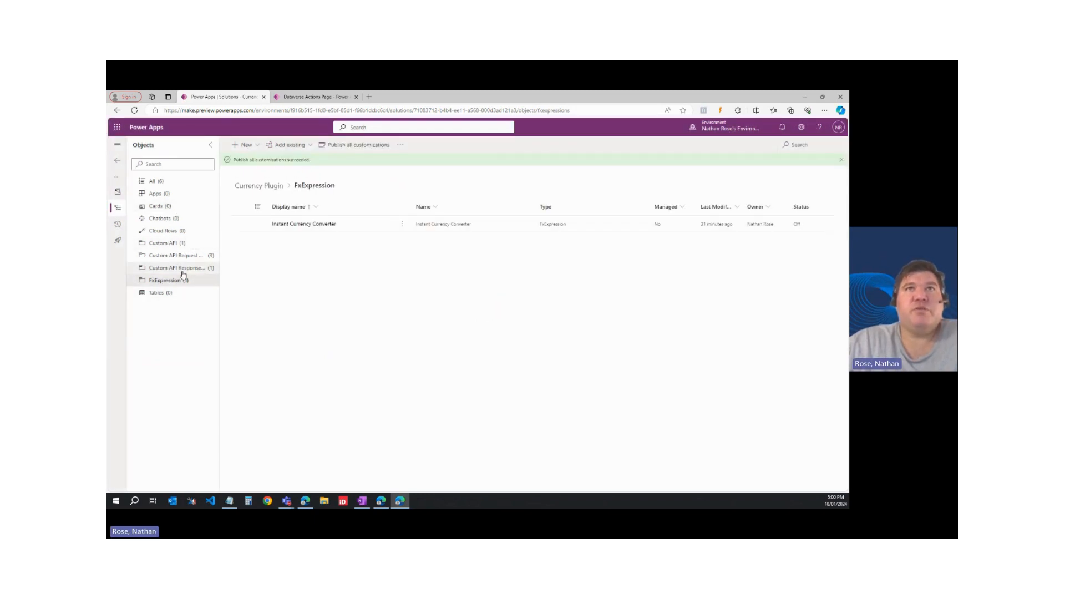
Check the solution's Custom API, request parameter and response property objects against the Instant Currency Converter plug-in definition.
left_click(154, 244)
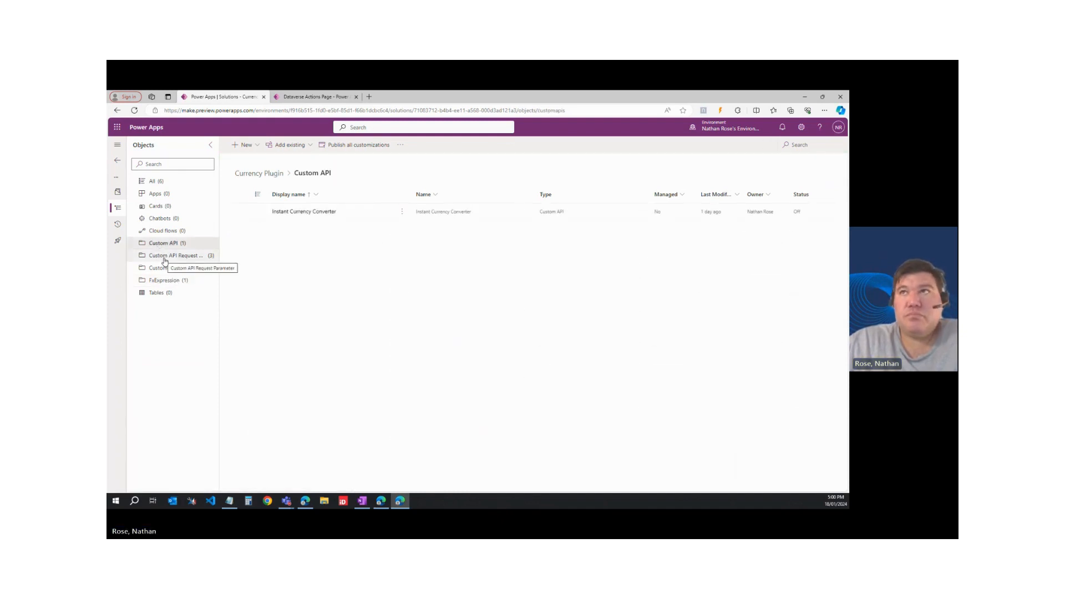
left_click(163, 257)
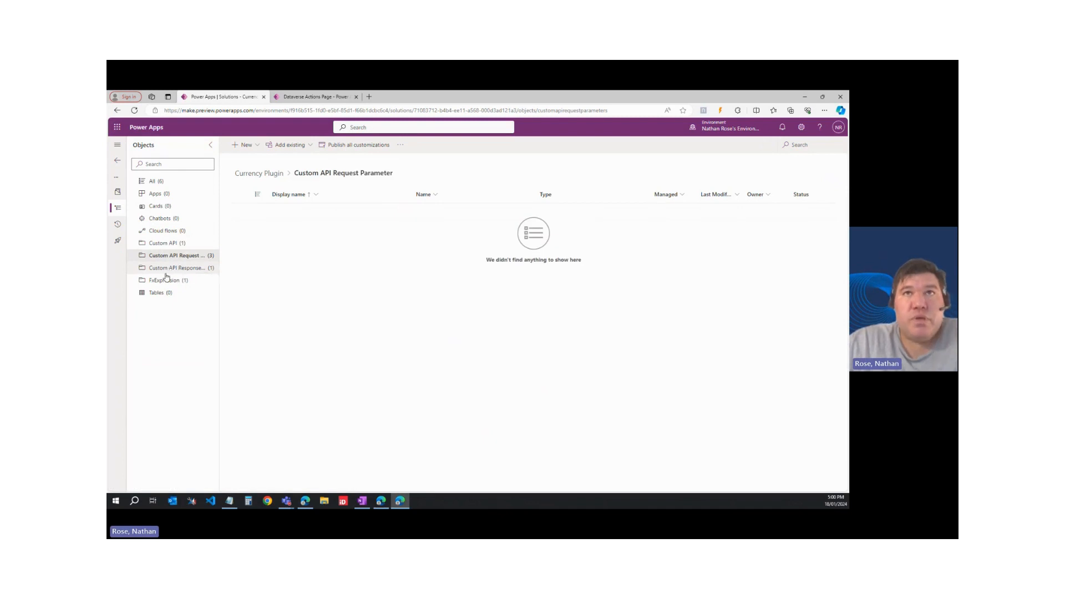
left_click(167, 270)
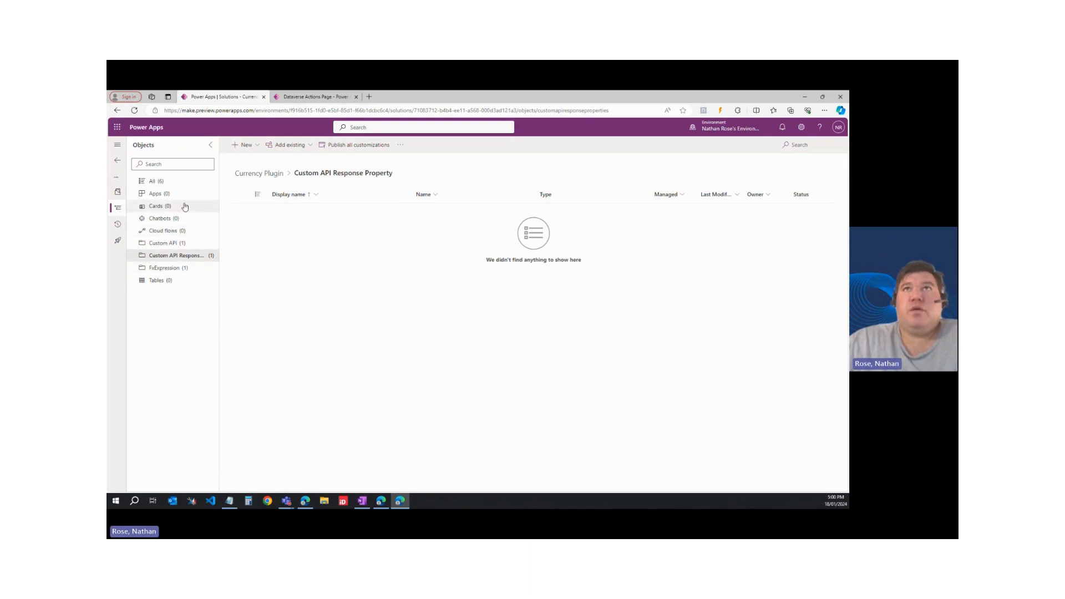
left_click(304, 97)
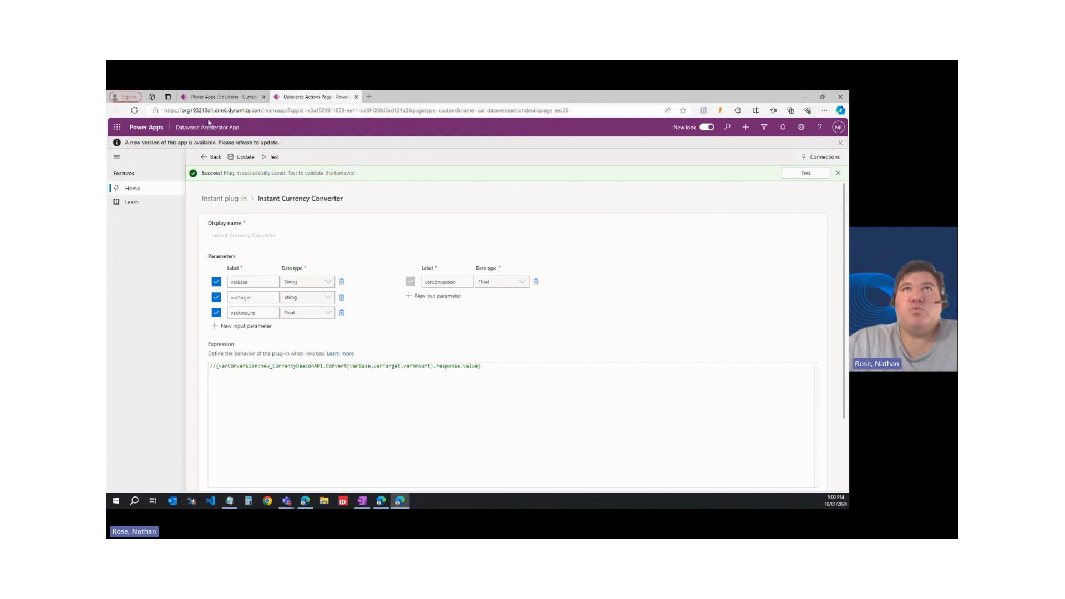
left_click(222, 96)
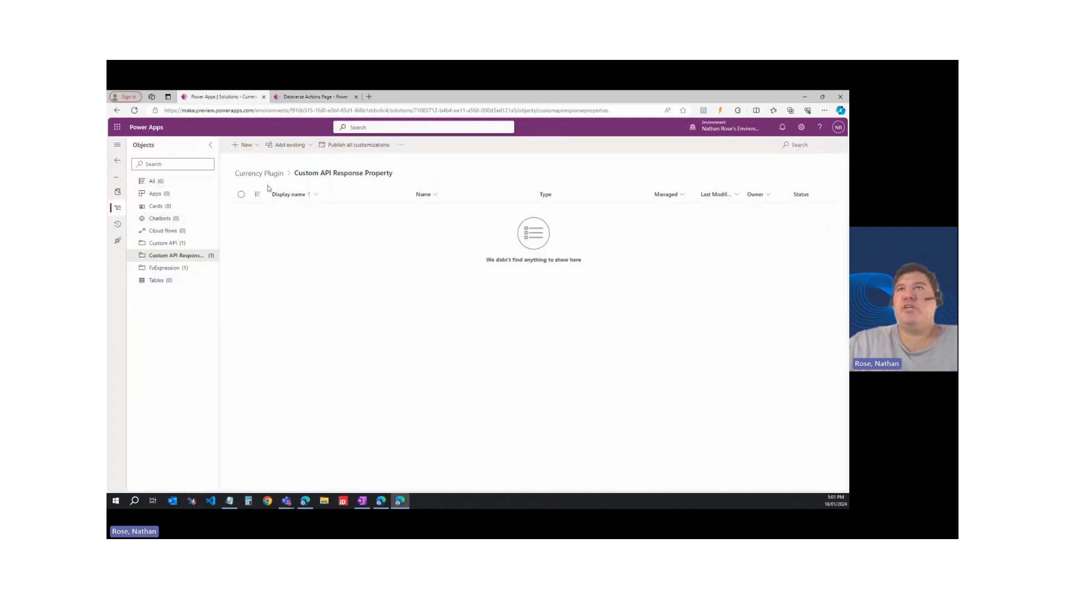
Open the selection of existing Custom API Request Parameters for the Currency Plugin solution and filter it by "var".
left_click(283, 145)
mouse_move(311, 320)
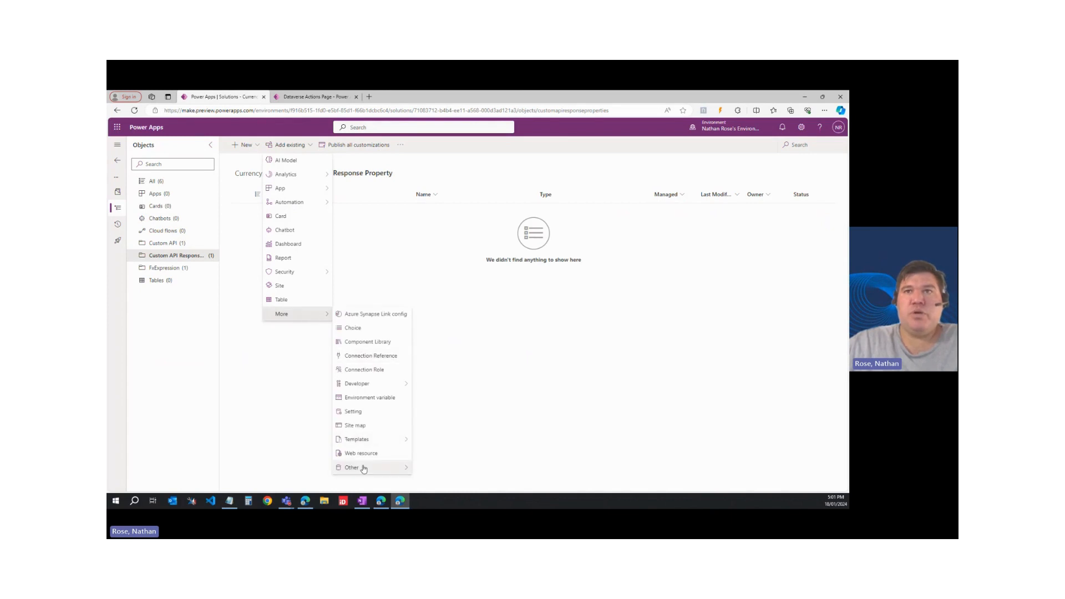
mouse_move(392, 468)
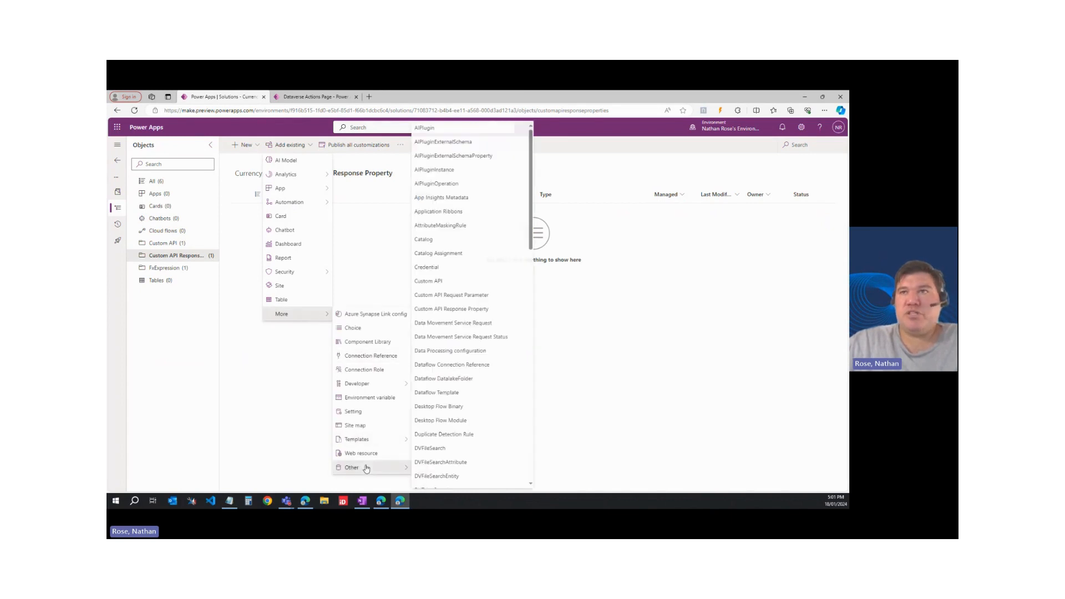
left_click(432, 296)
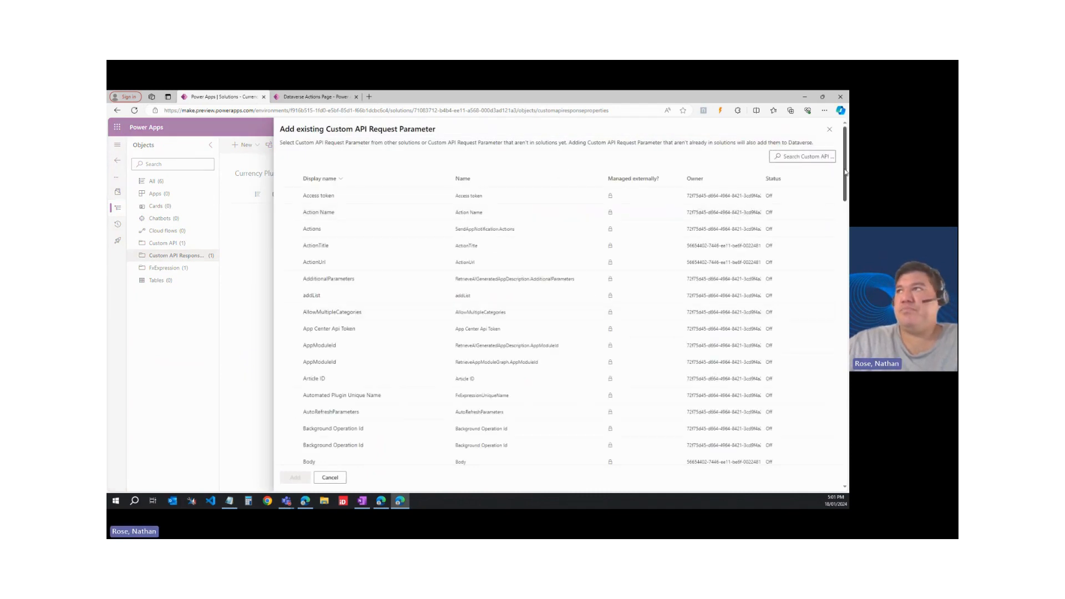
left_click_drag(846, 172, 808, 468)
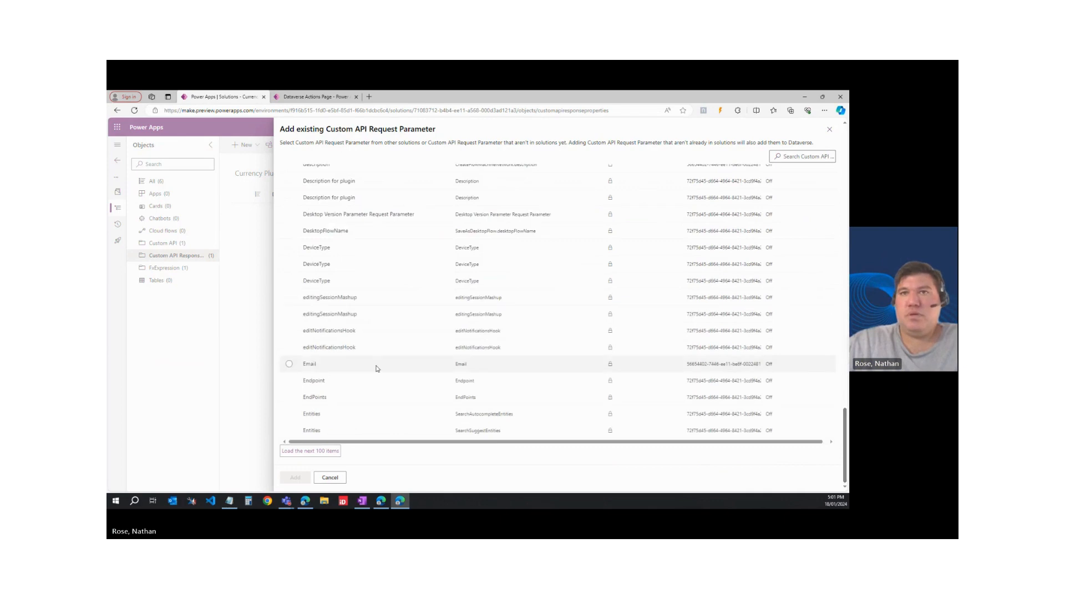
left_click(310, 451)
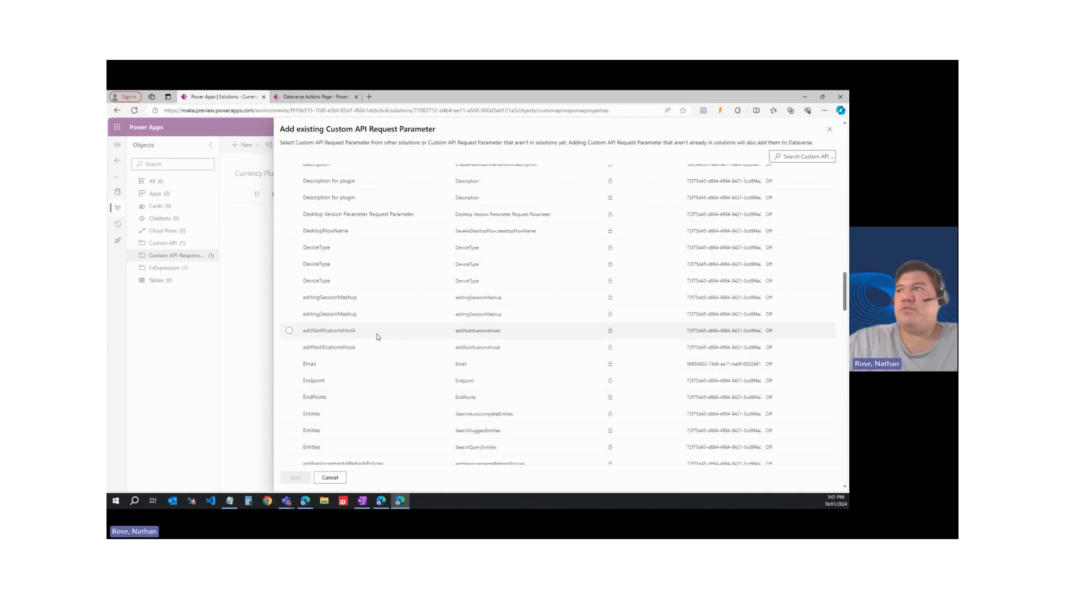
scroll(377, 337, "down", 5)
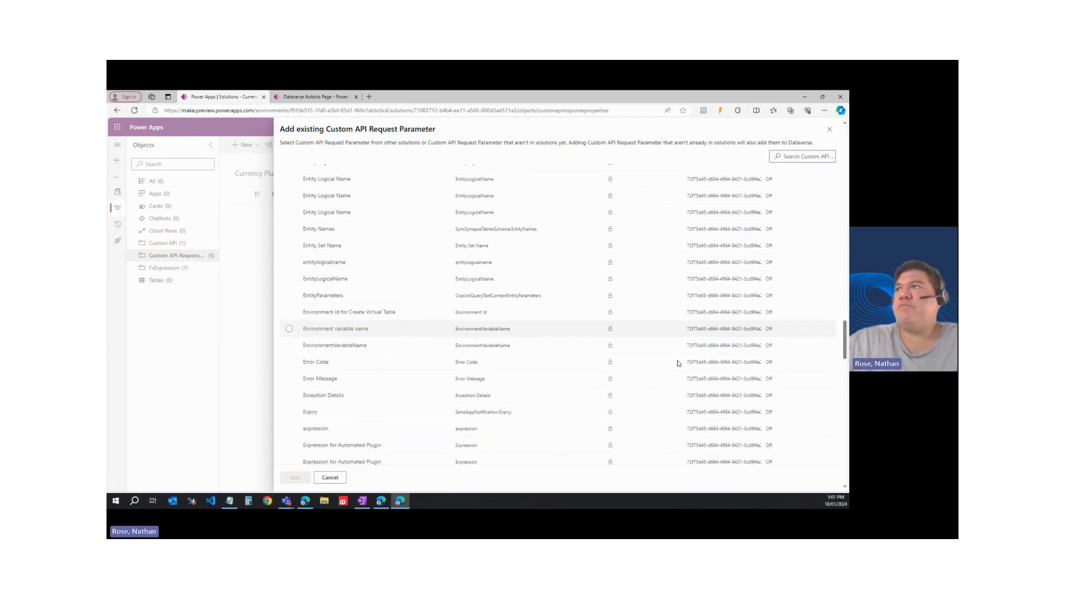
left_click(802, 156)
type("var")
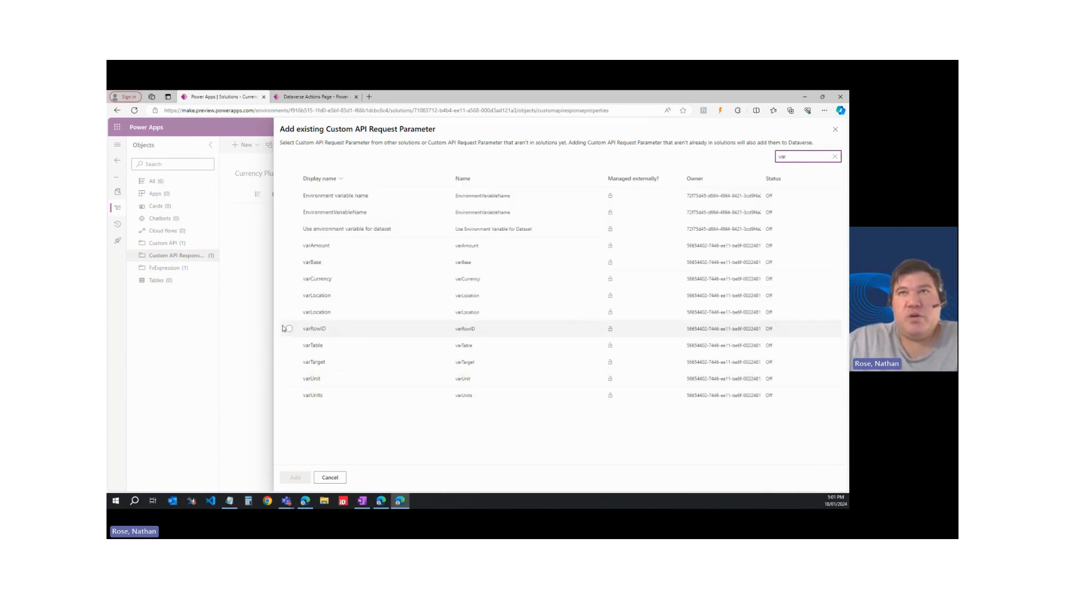
Add the varBase, varTarget and varAmount request parameters to the solution, checking them against the Instant Currency Converter plug-in.
left_click(287, 265)
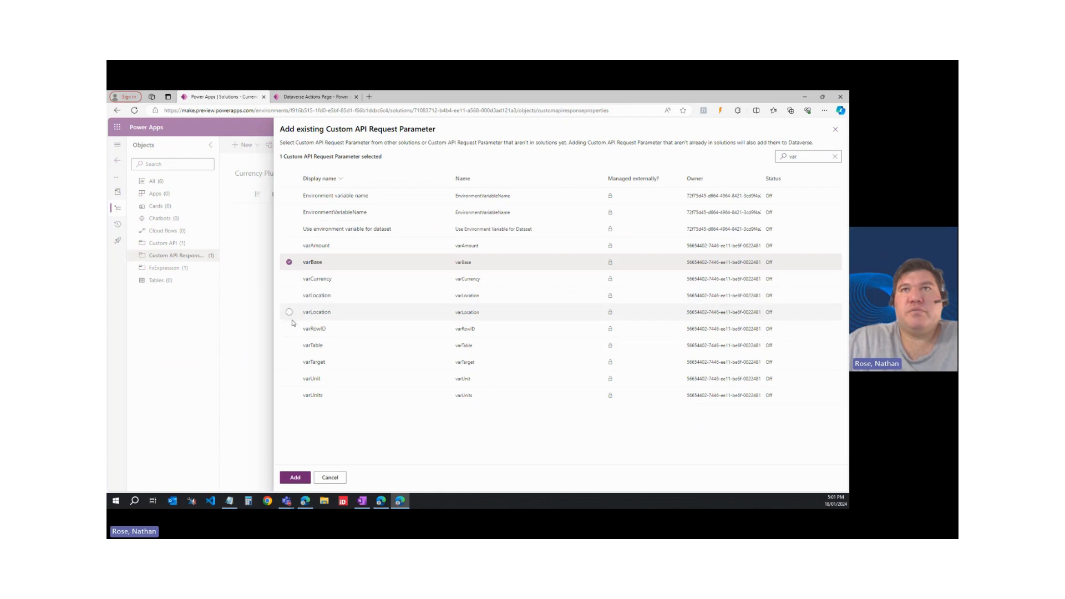
left_click(288, 362)
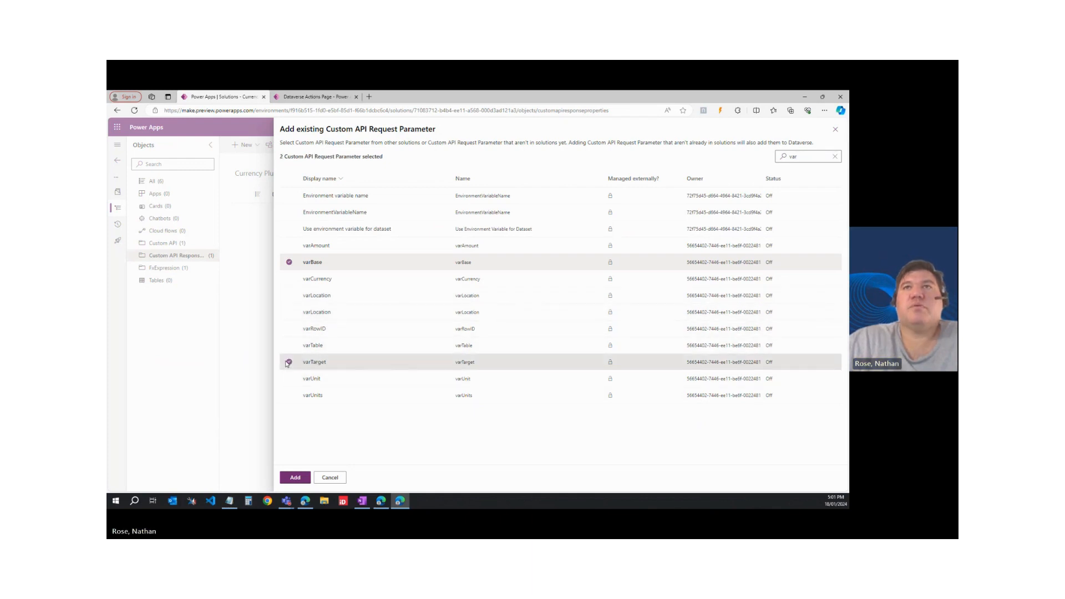
left_click(288, 246)
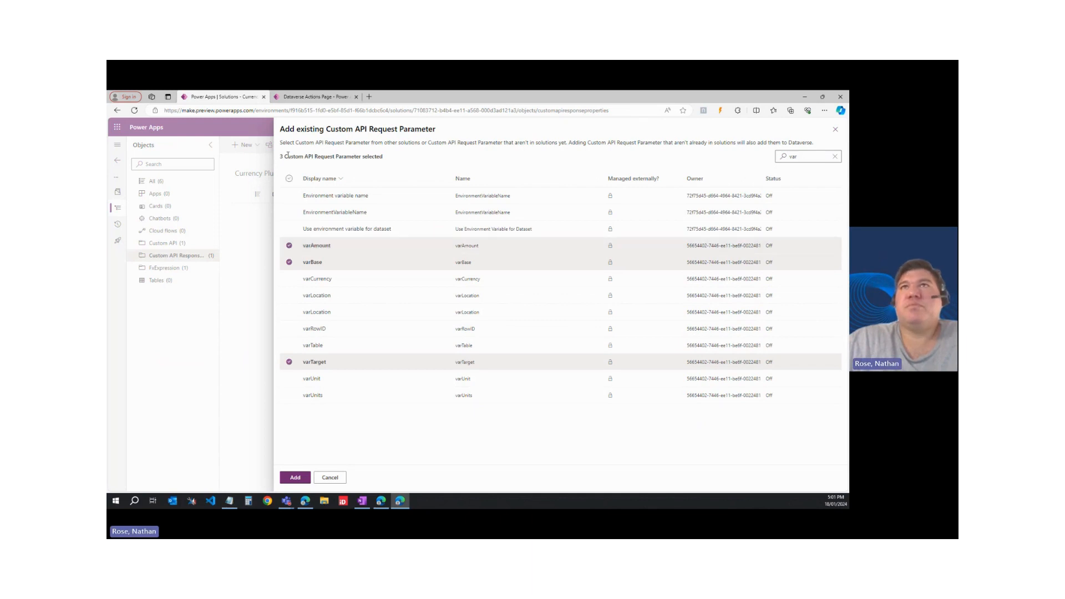
left_click(311, 97)
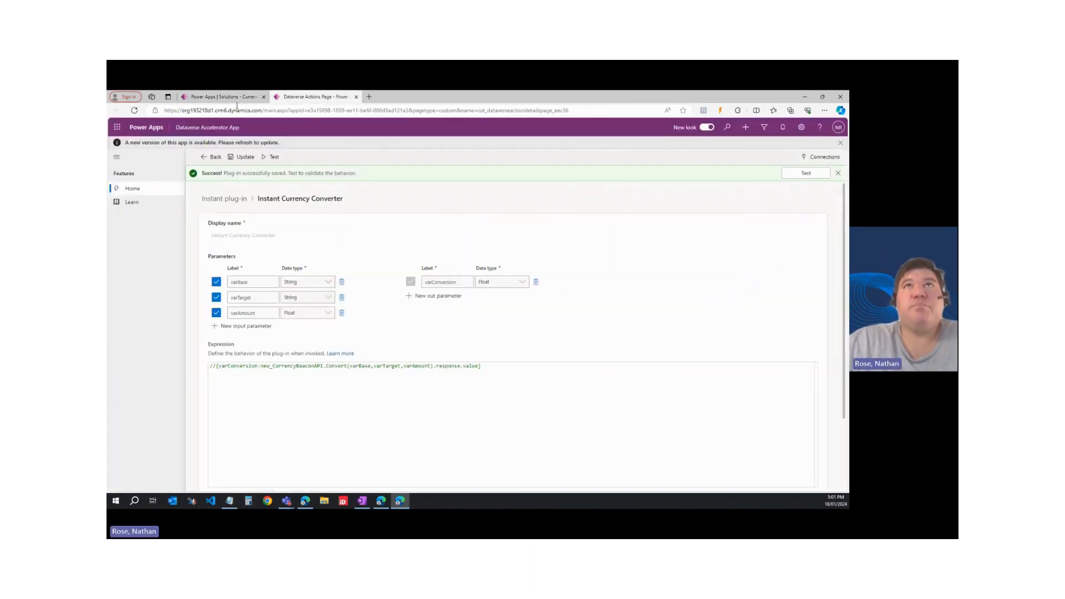
left_click(221, 97)
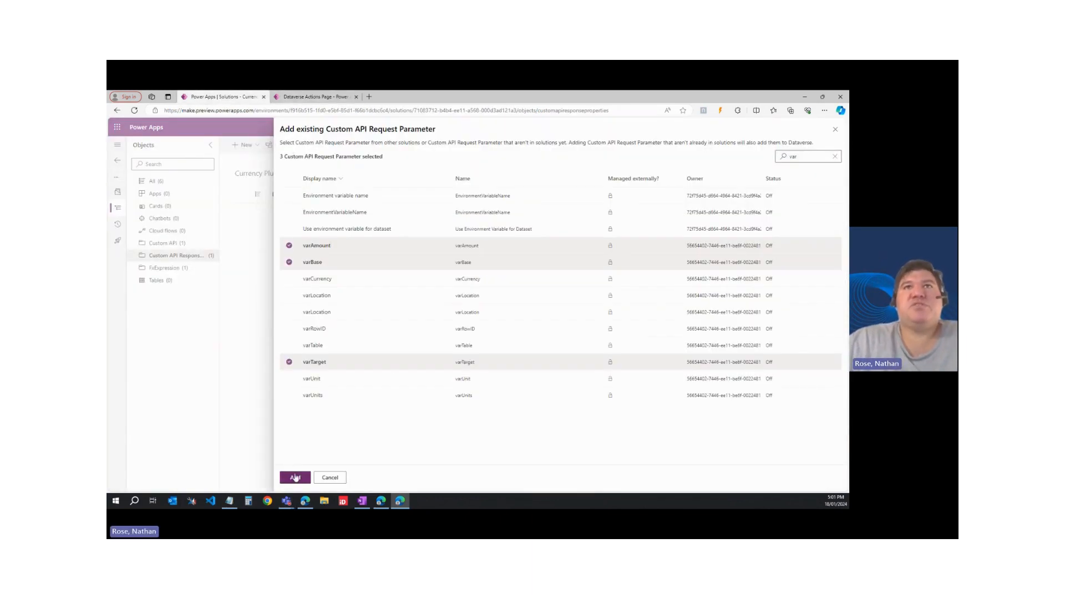
left_click(296, 477)
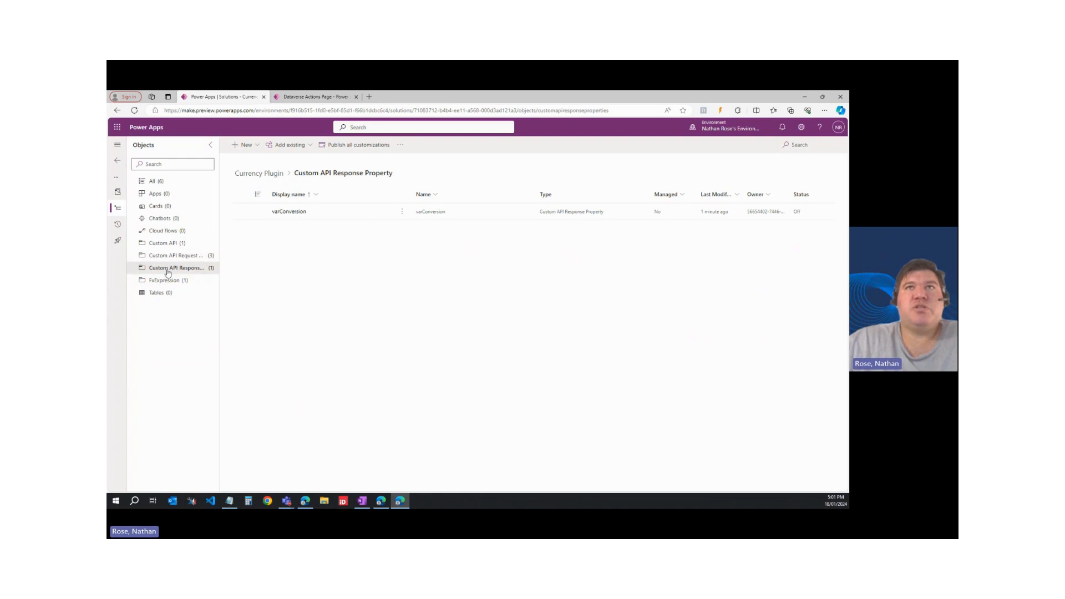
Compare the solution's request parameters and response property with the plug-in definition and publish all customizations.
left_click(169, 271)
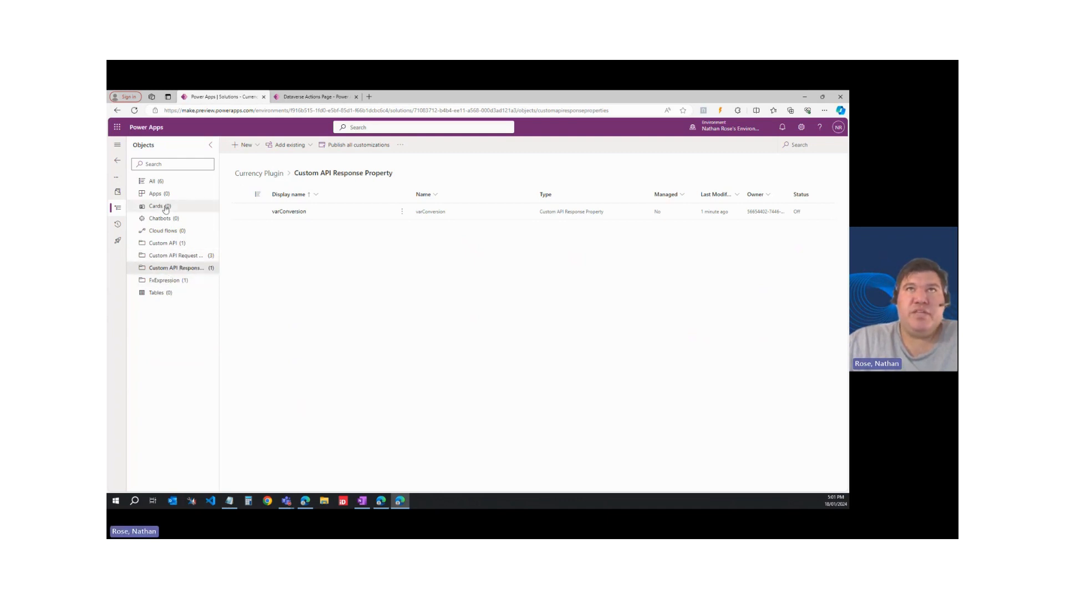
left_click(172, 255)
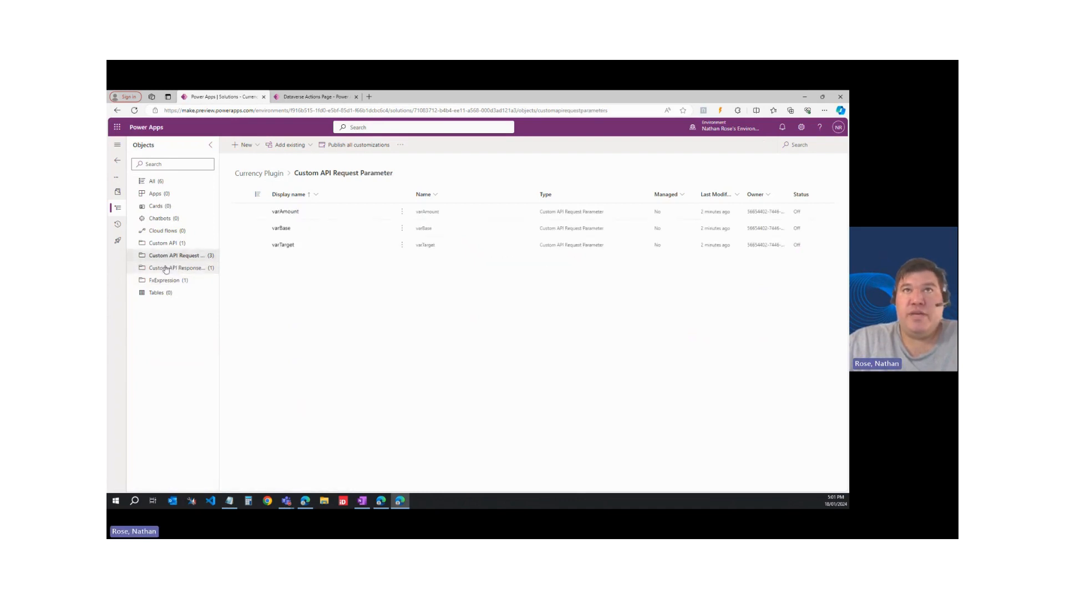
left_click(166, 268)
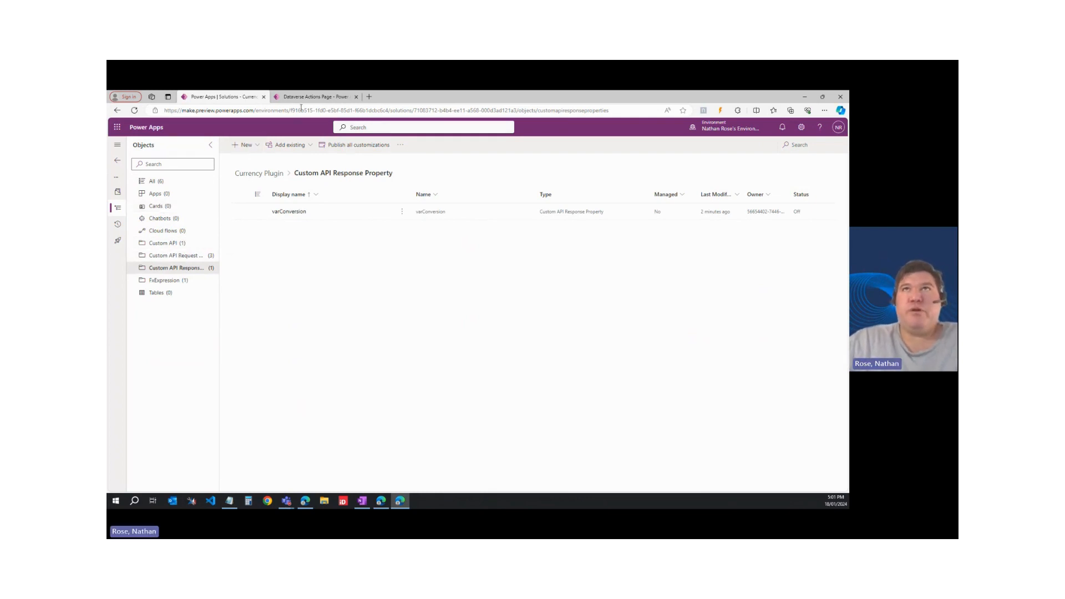
left_click(313, 96)
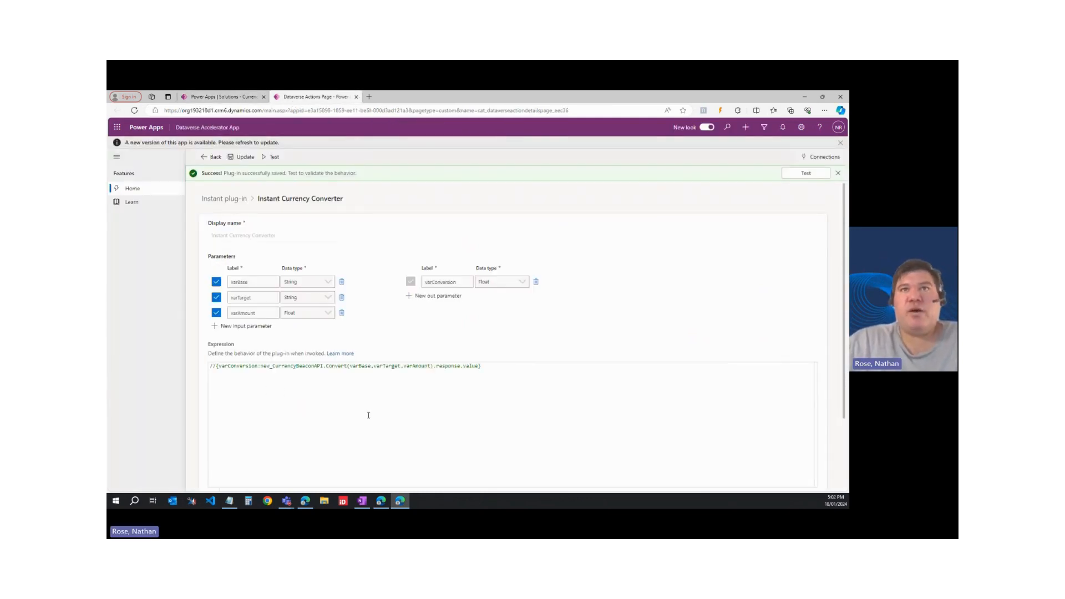
left_click(222, 96)
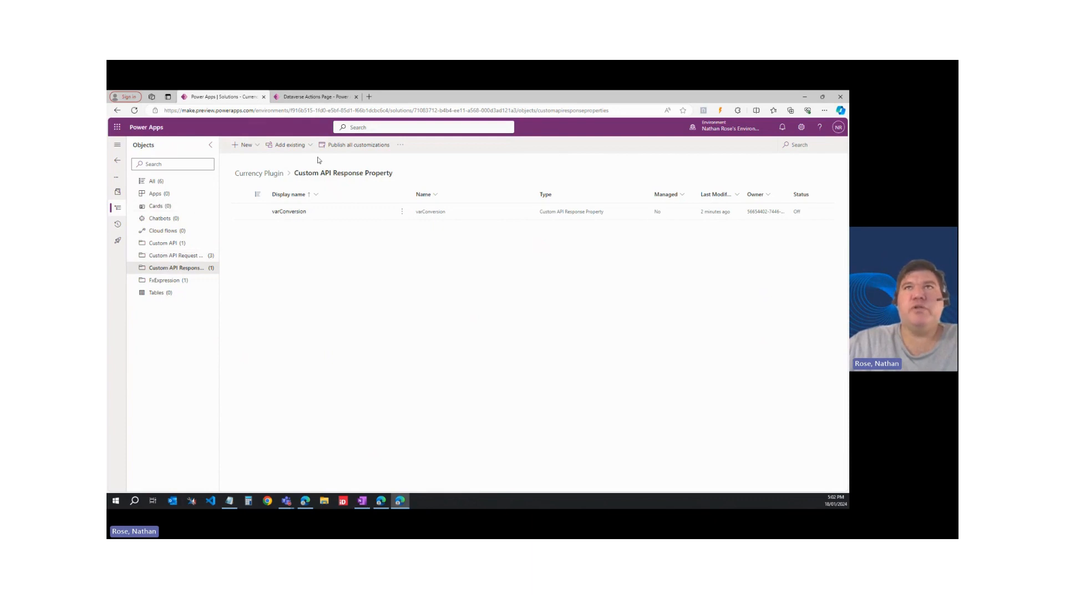
left_click(340, 146)
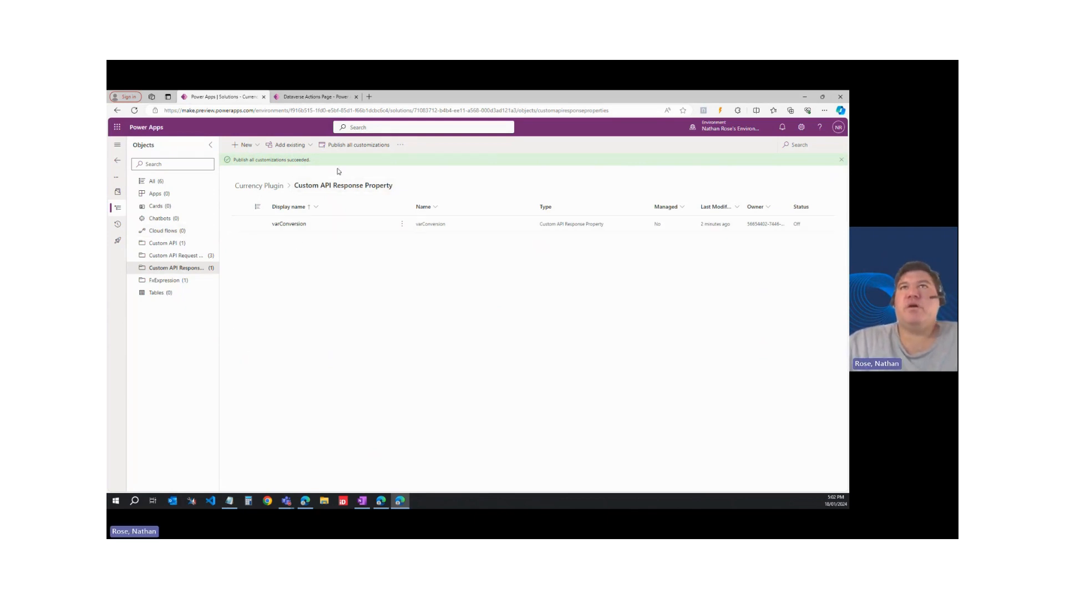
Export the Currency Plugin solution as unmanaged version 1.0.0.8 and download the exported file.
left_click(117, 160)
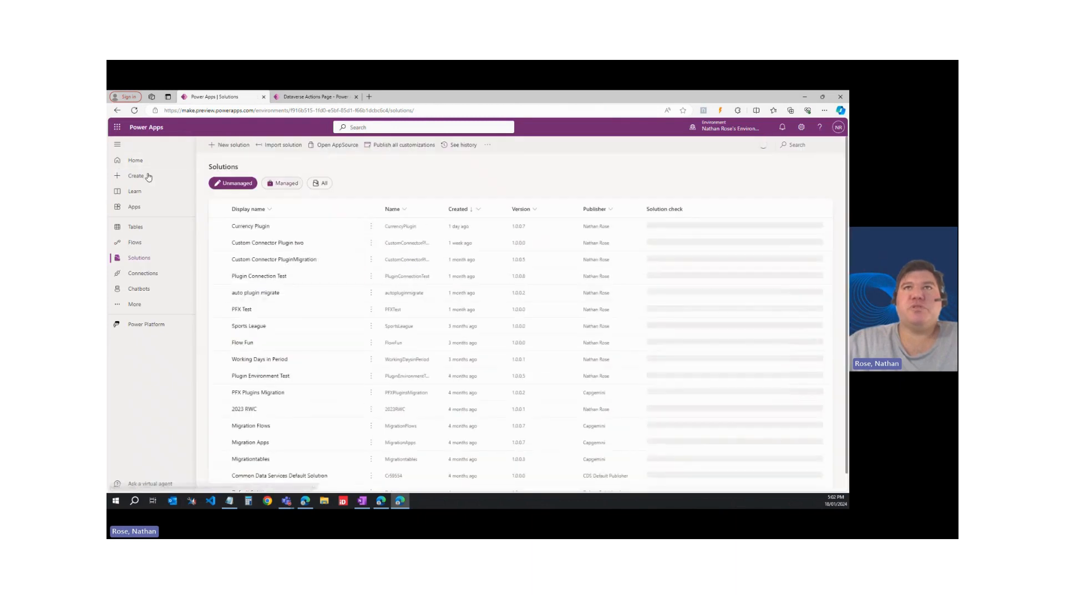
left_click(219, 226)
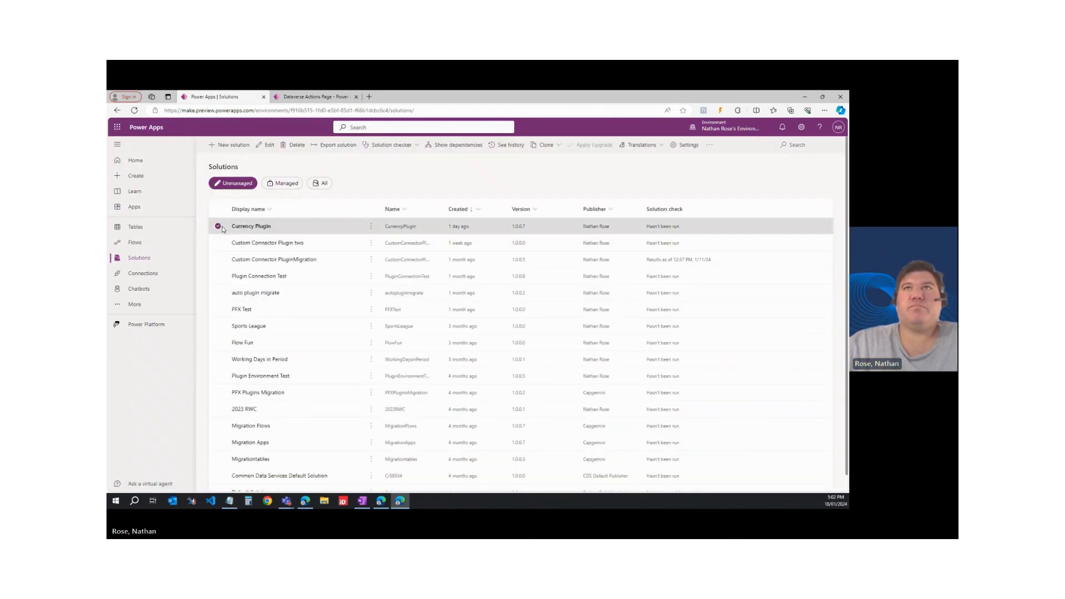
left_click(338, 146)
left_click(733, 477)
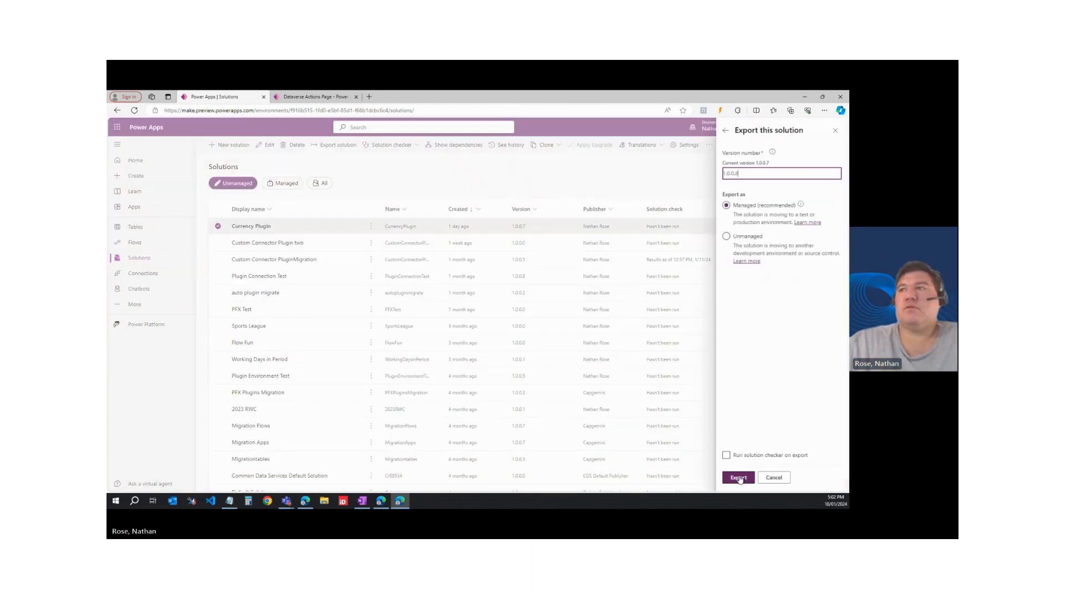
left_click(727, 237)
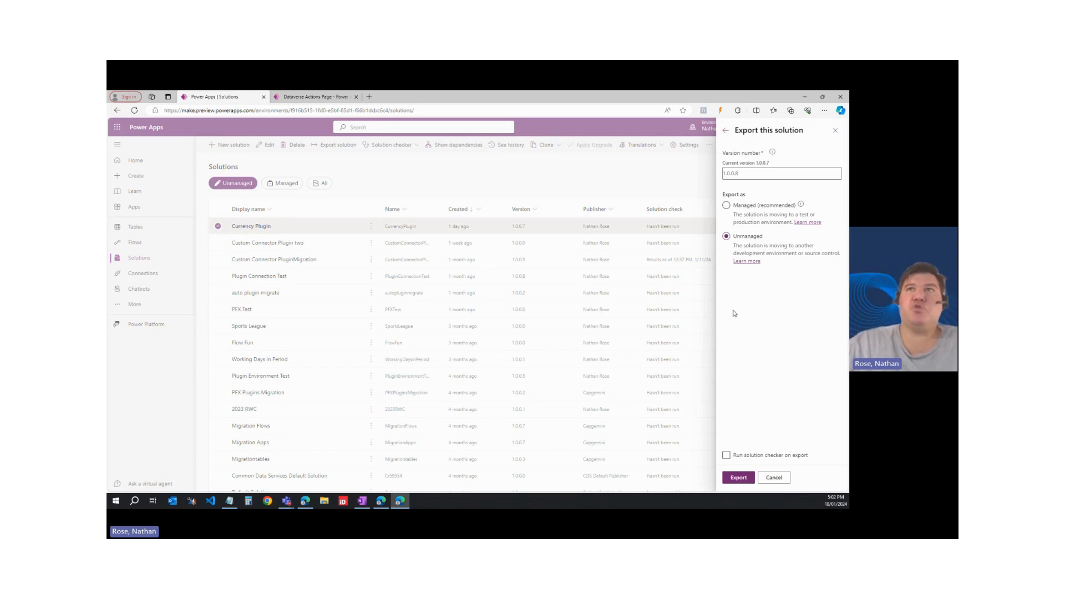
left_click(738, 478)
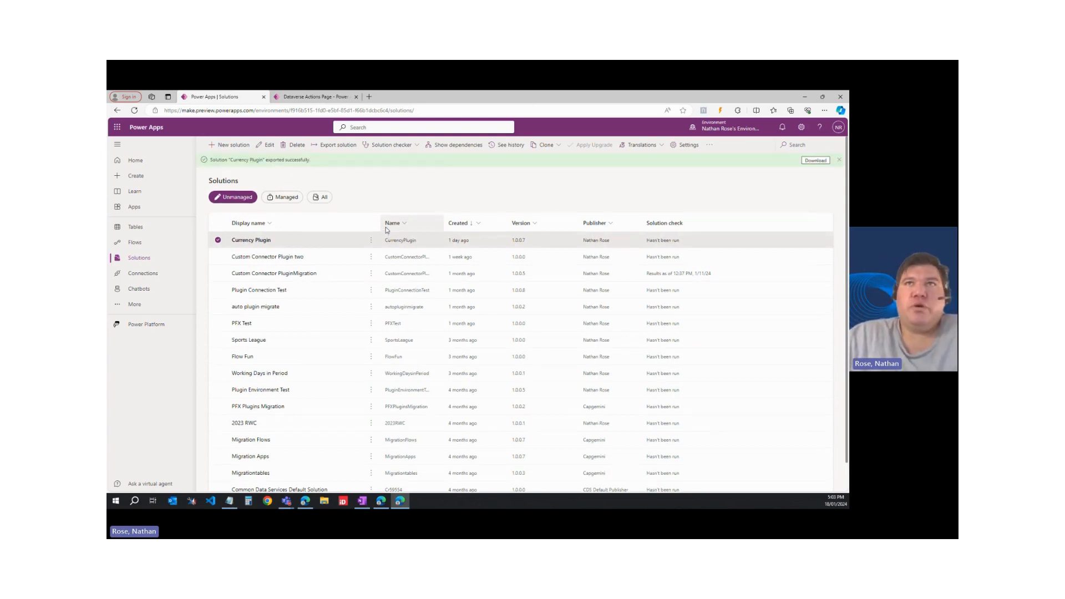
left_click(815, 160)
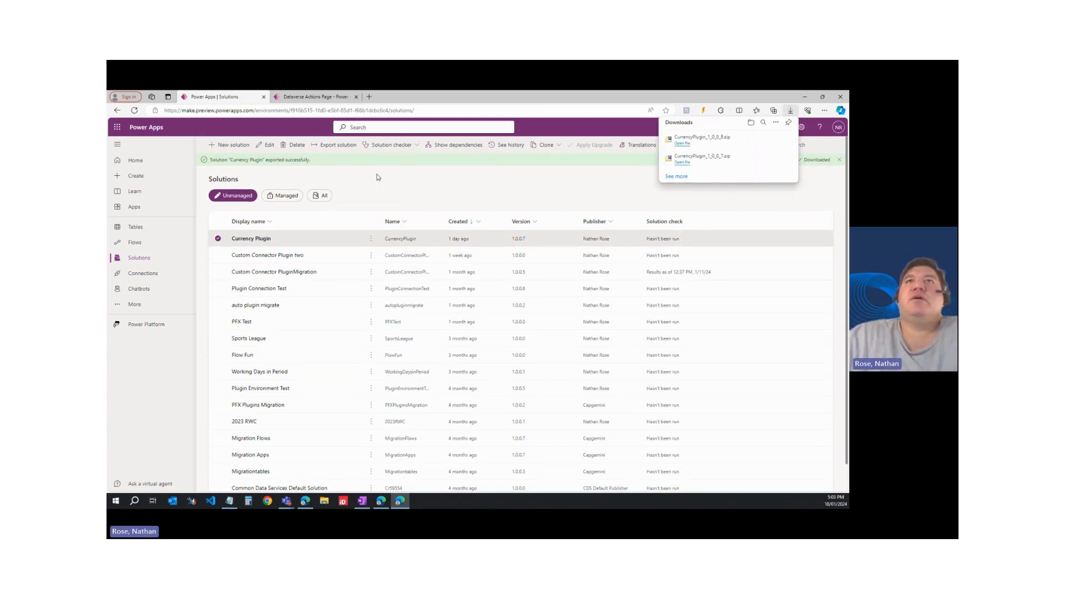
left_click(839, 160)
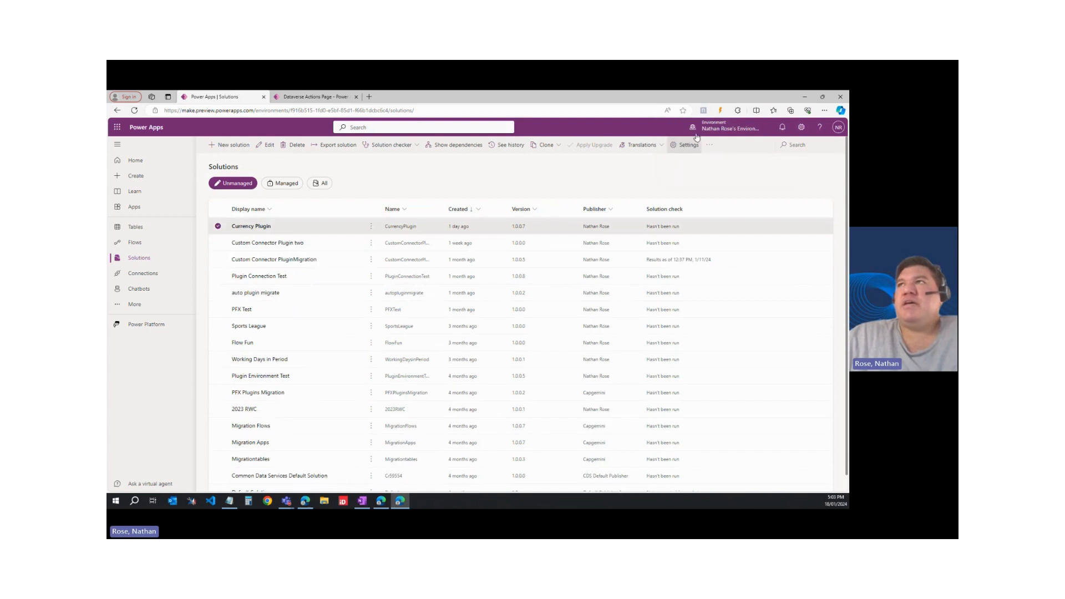
Switch to the Deploy environment and import CurrencyPlugin_1_0_0_8.zip as an update of the Currency Plugin solution.
left_click(729, 127)
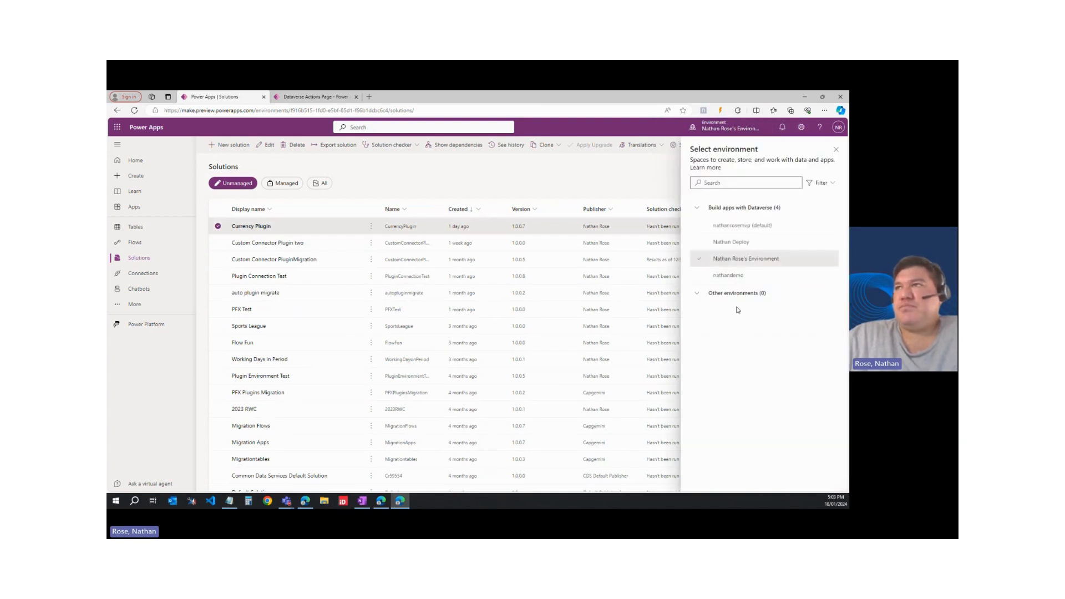
left_click(725, 242)
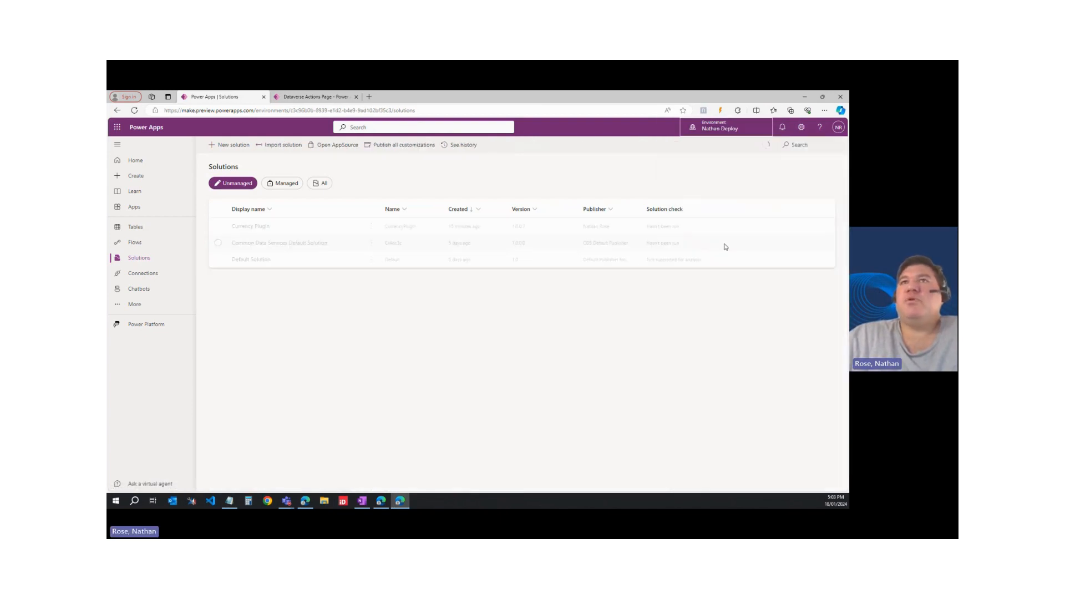
left_click(273, 145)
left_click(622, 191)
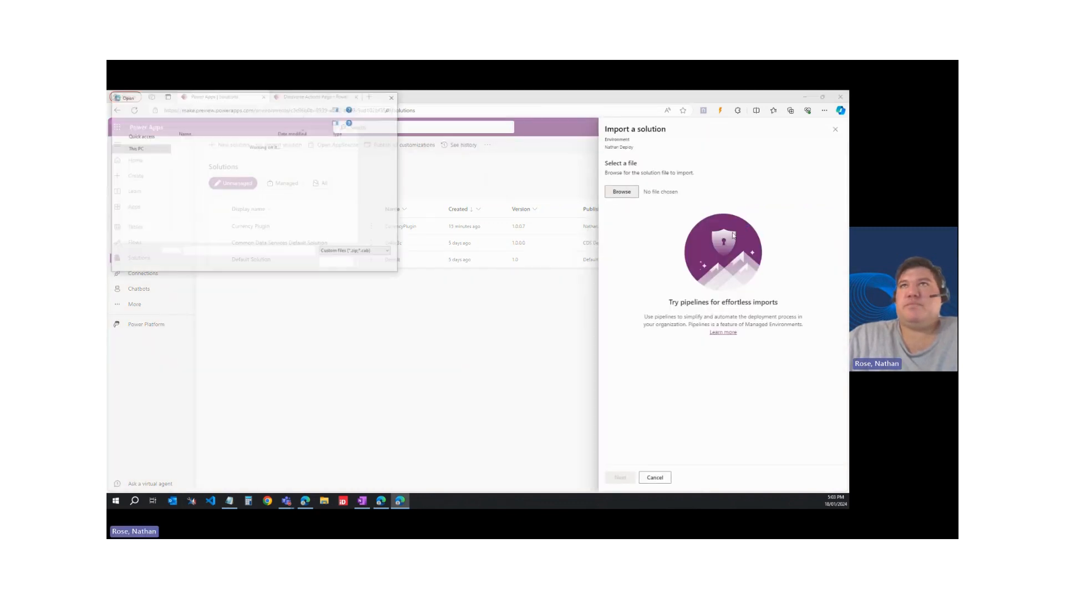
left_click(190, 156)
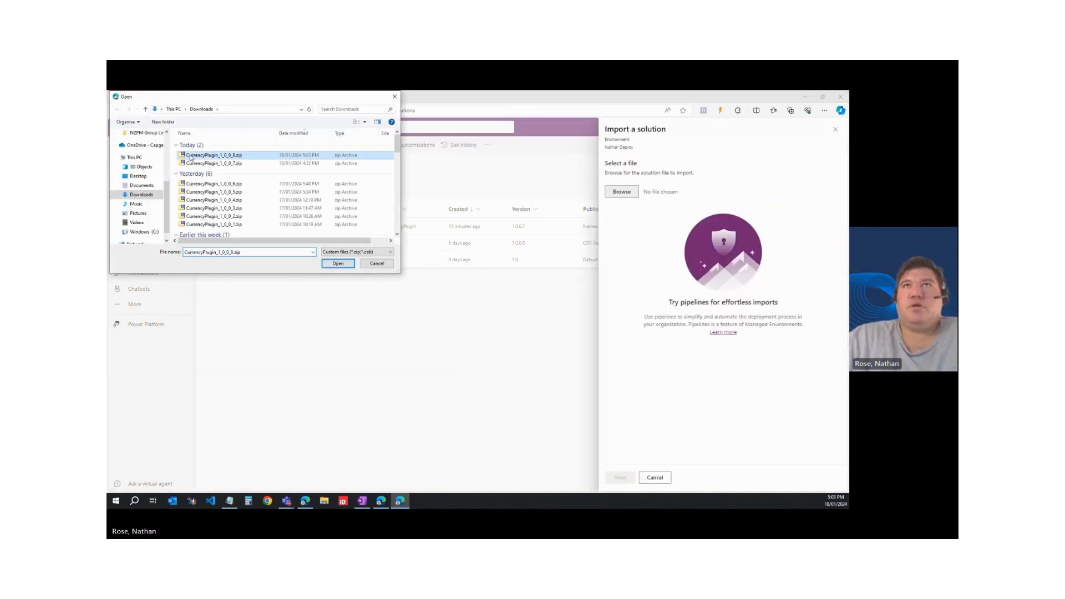
left_click(339, 265)
left_click(629, 481)
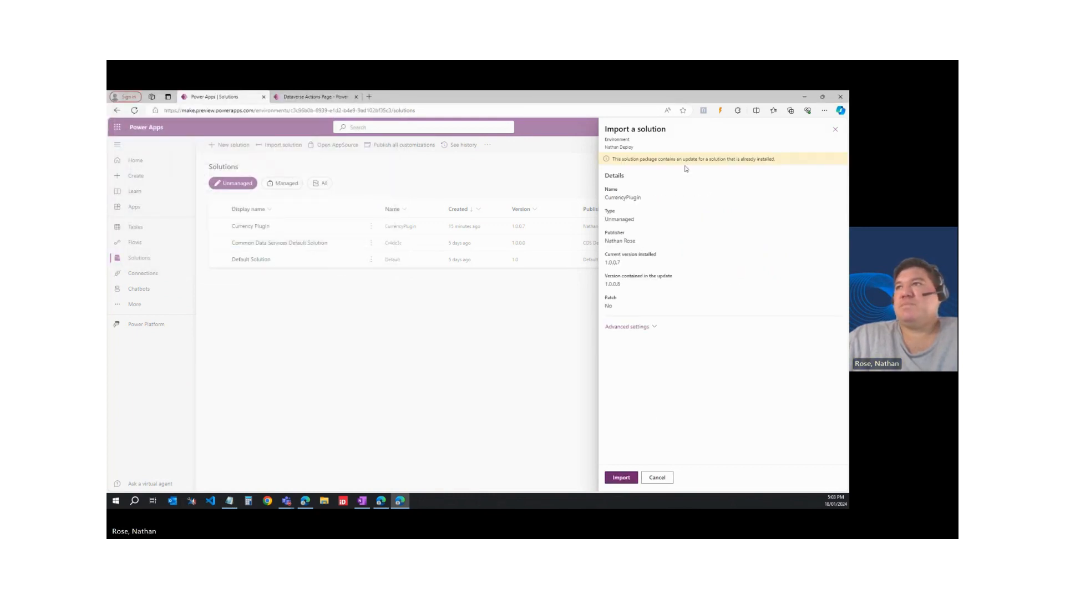
left_click(617, 480)
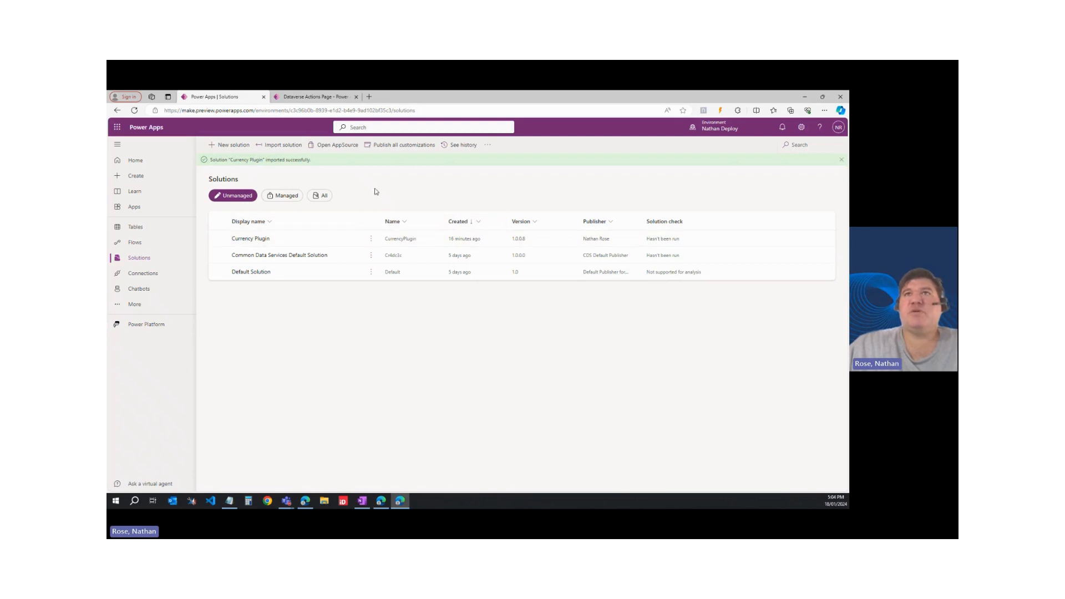
Publish all customizations in the Deploy environment, dismiss the notifications and close the source environment's Dataverse Accelerator App page.
left_click(384, 146)
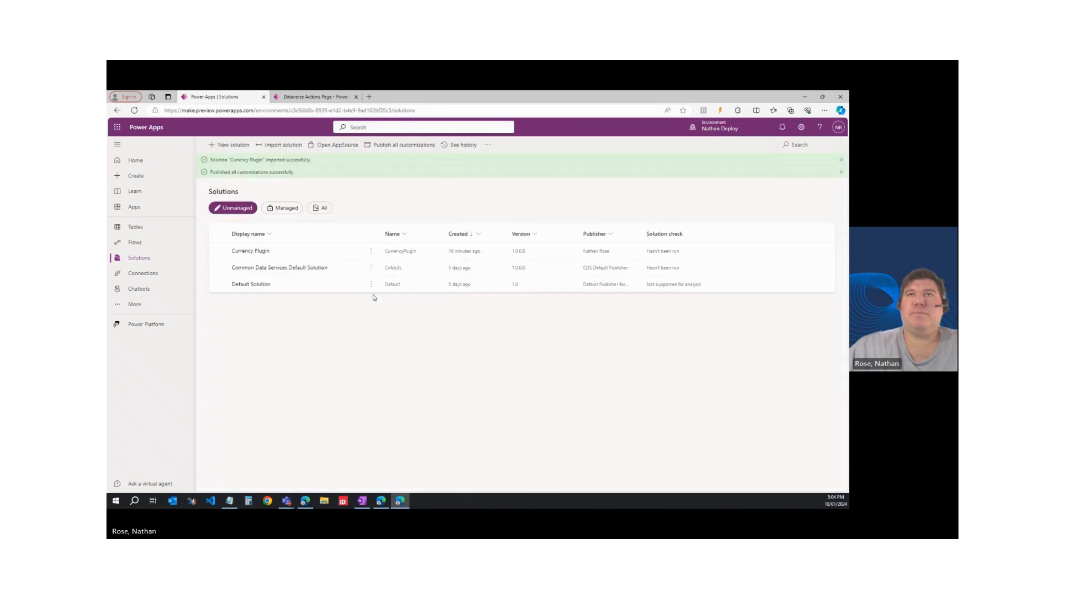
left_click(842, 160)
left_click(842, 160)
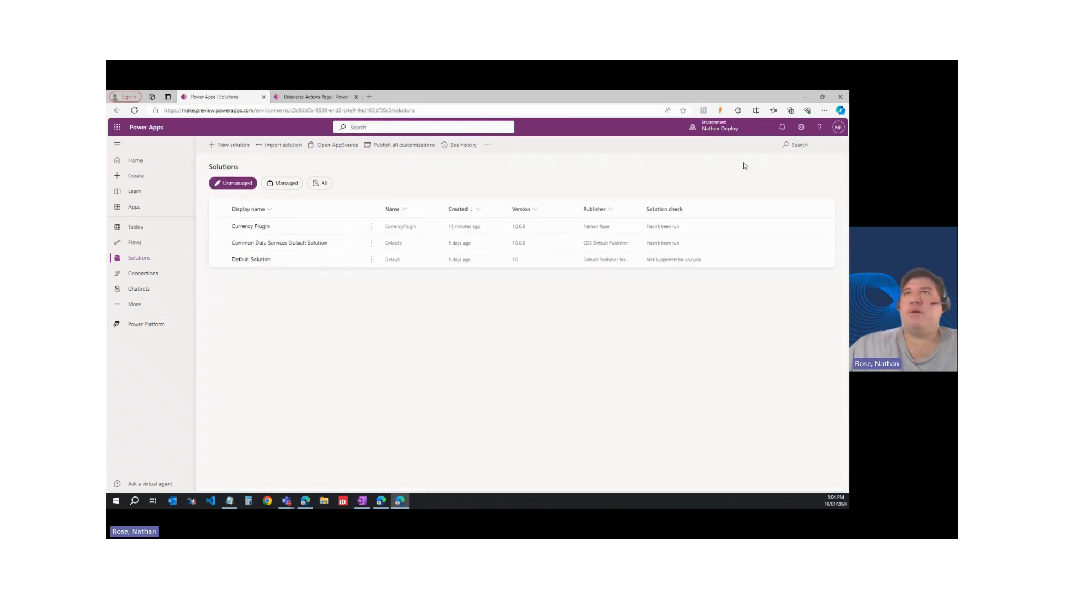
left_click(356, 96)
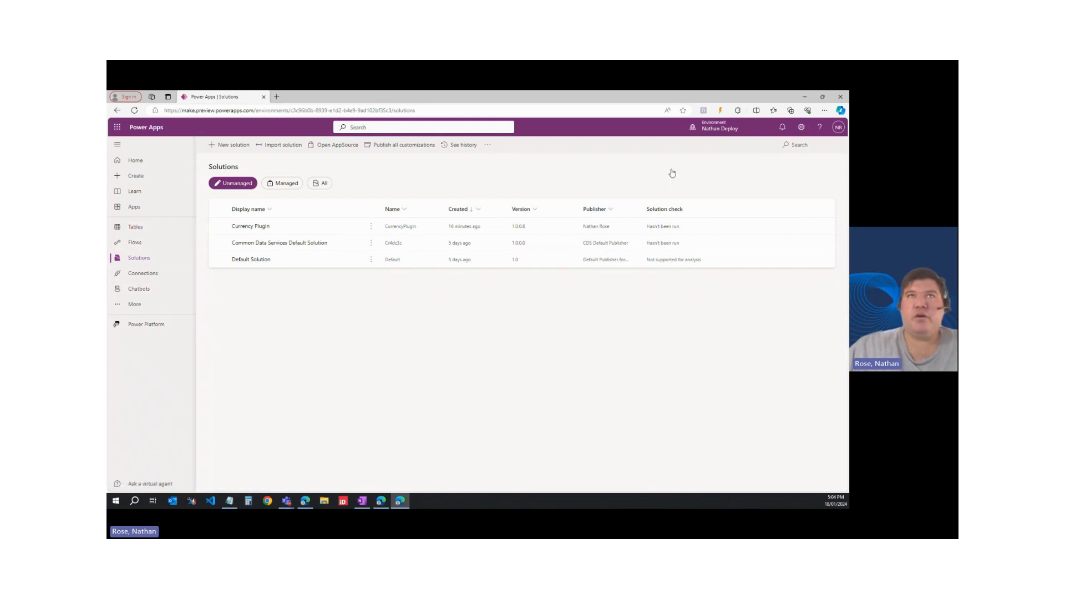
Launch the Dataverse Accelerator App from the full apps list and open the Instant Currency Converter plug-in for editing.
left_click(135, 207)
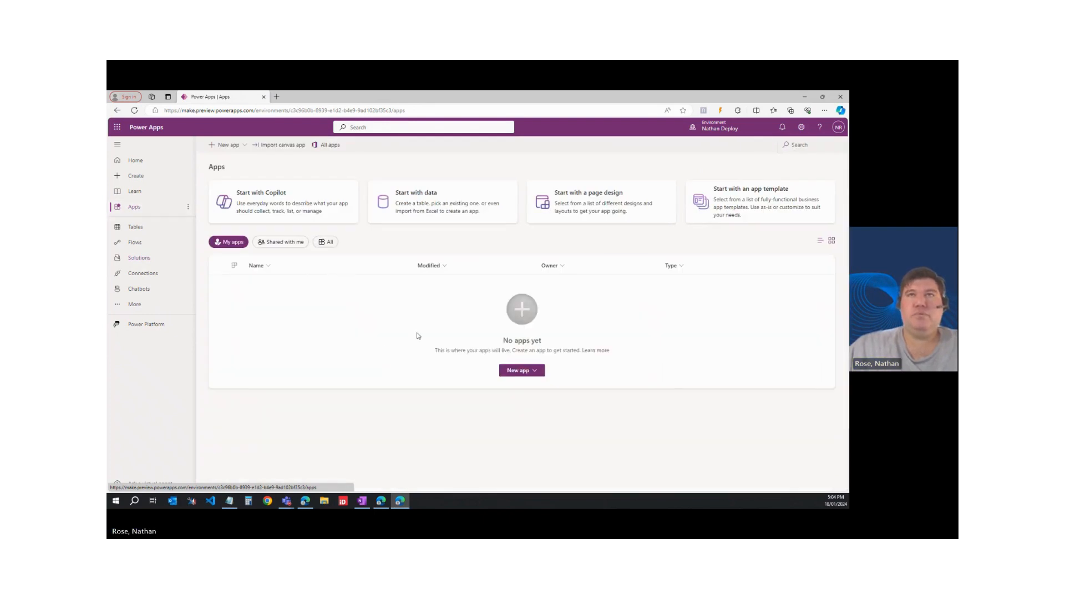
left_click(326, 242)
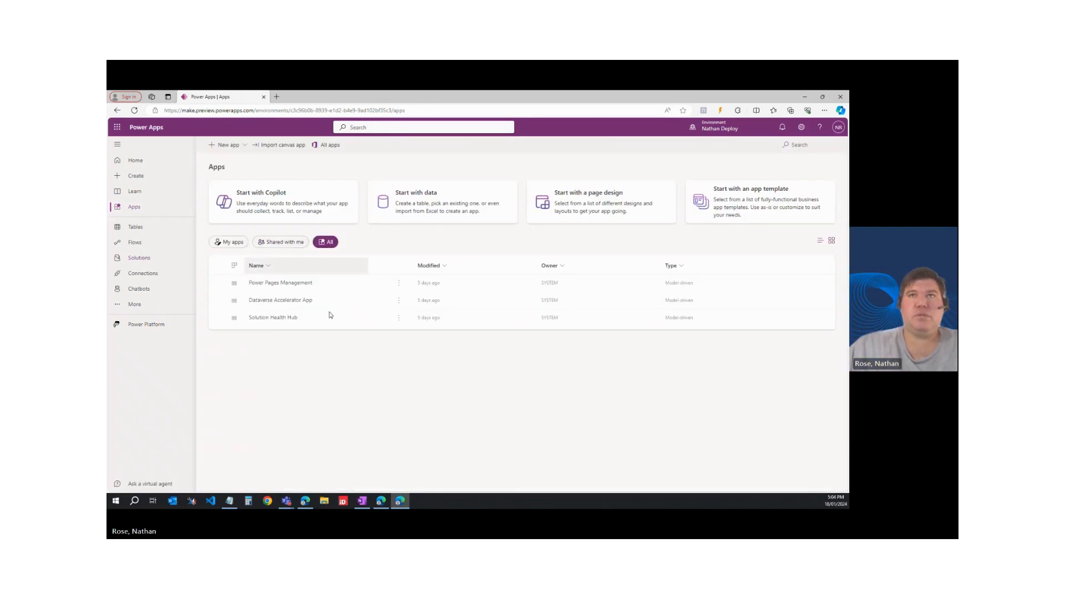
left_click(385, 303)
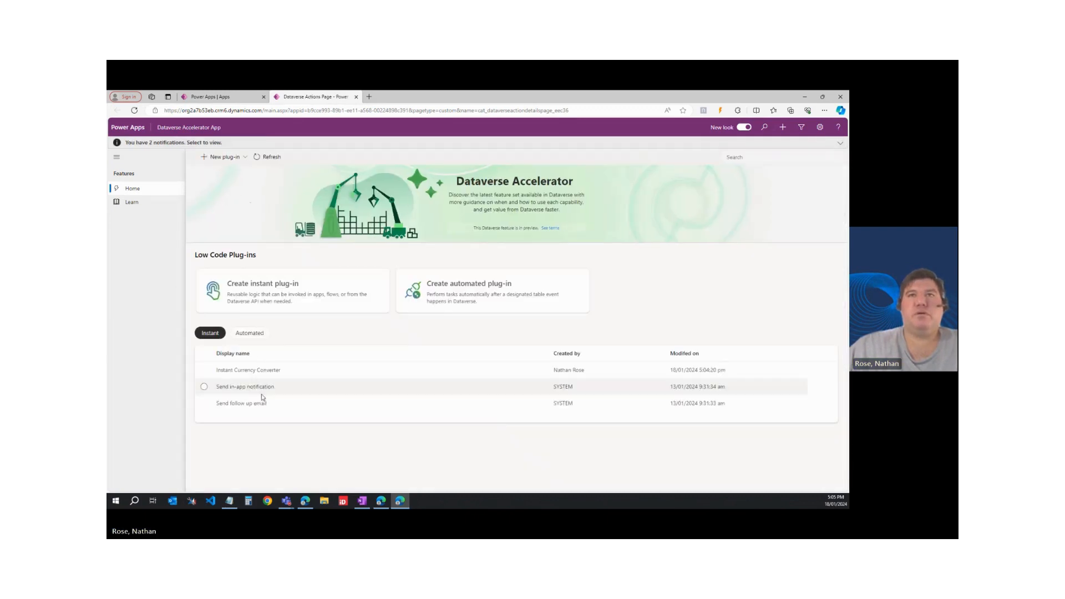
left_click(205, 370)
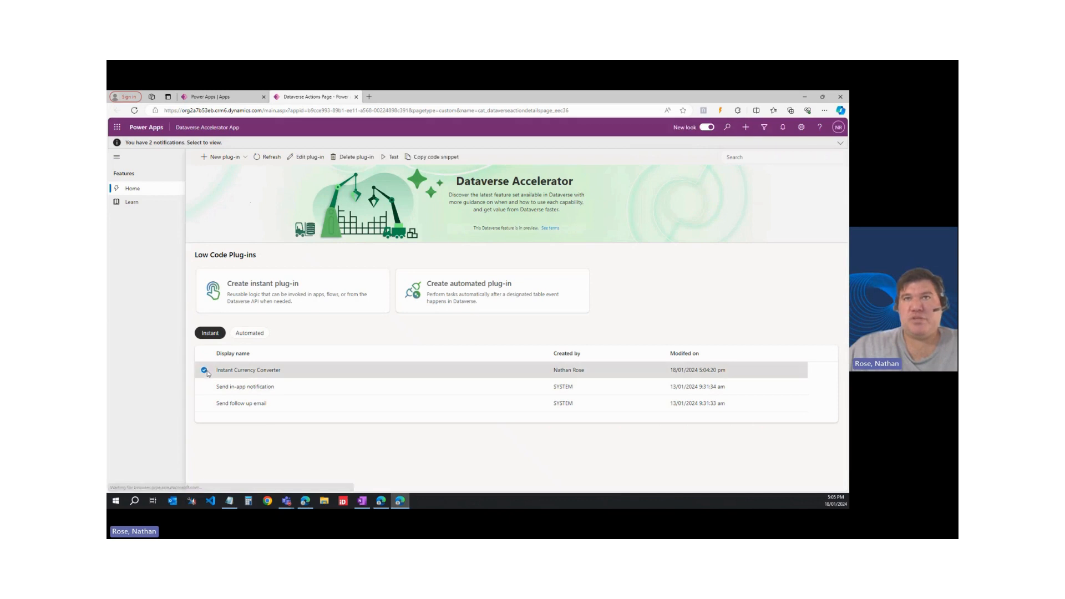
left_click(306, 158)
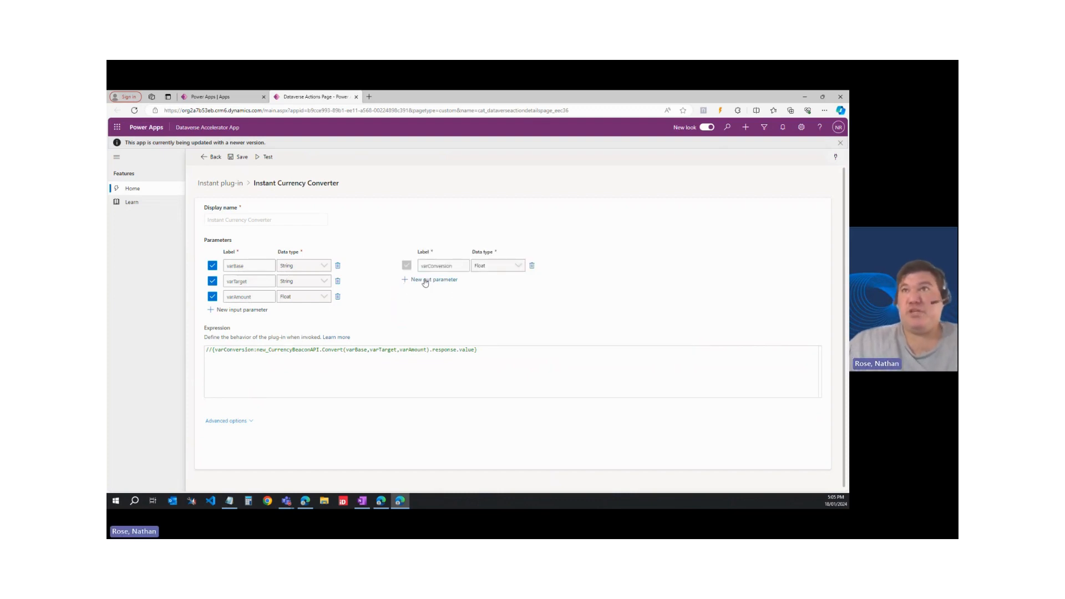
Uncomment the Instant Currency Converter expression by removing its leading // and save the plug-in.
left_click(212, 349)
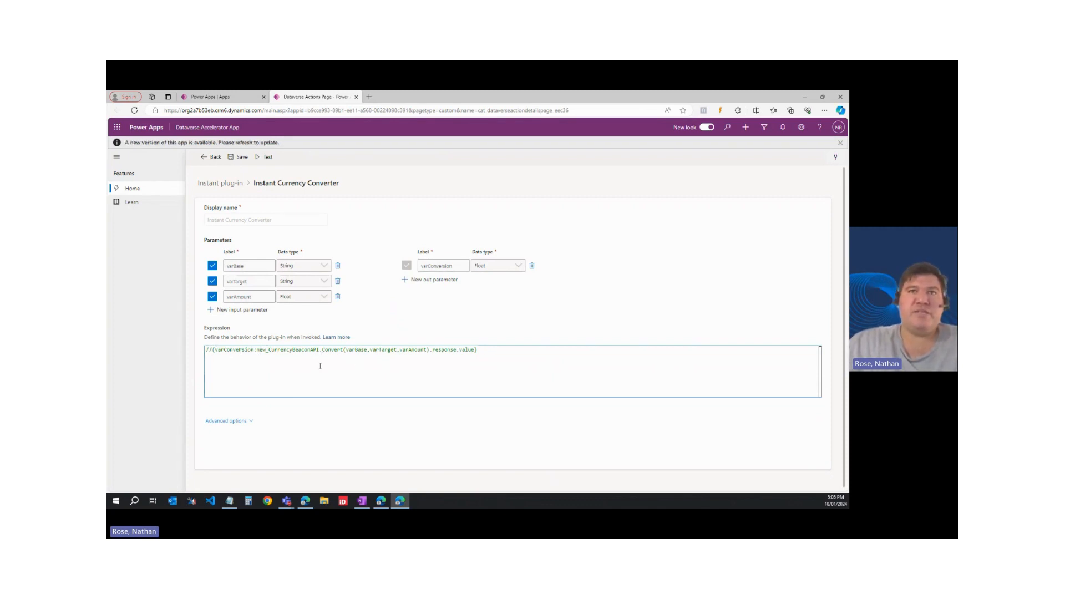
key("BackSpace")
key("BackSpace")
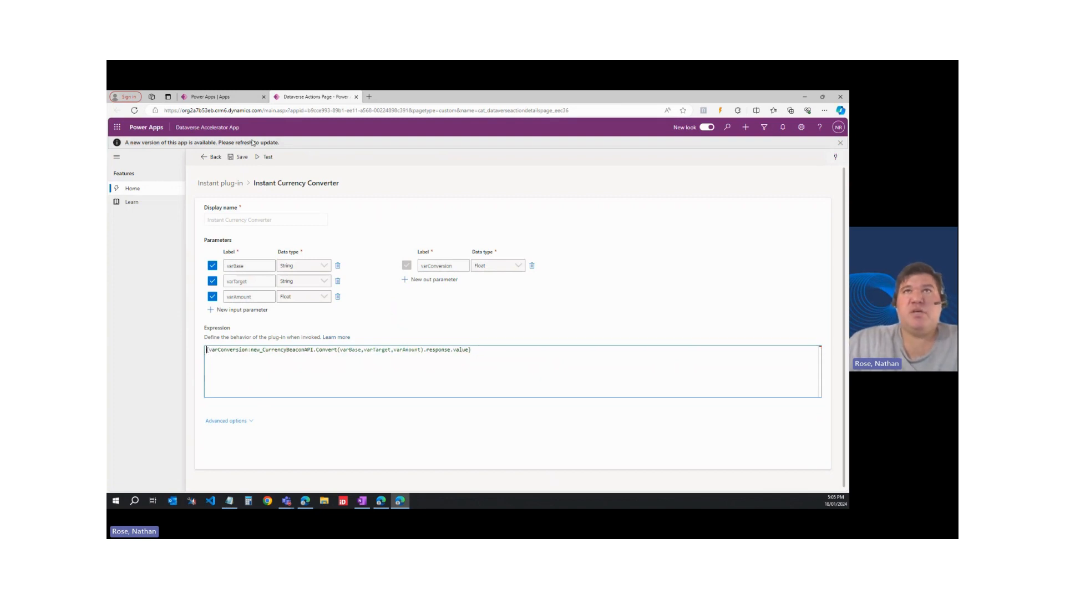
left_click(239, 158)
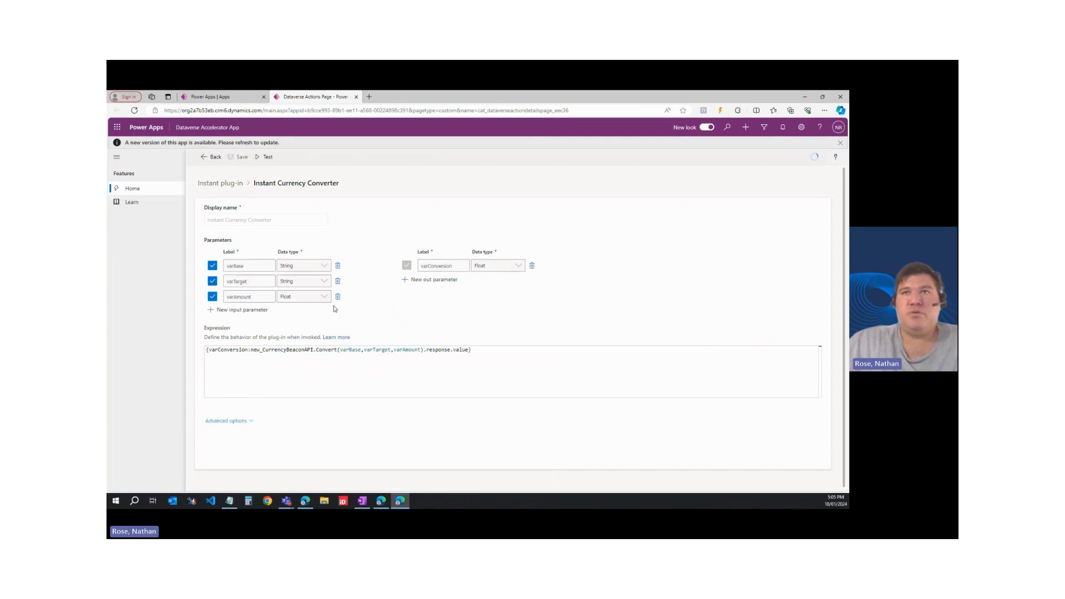
Review the connection references available to the plug-in, dismissing the save notification.
left_click(838, 159)
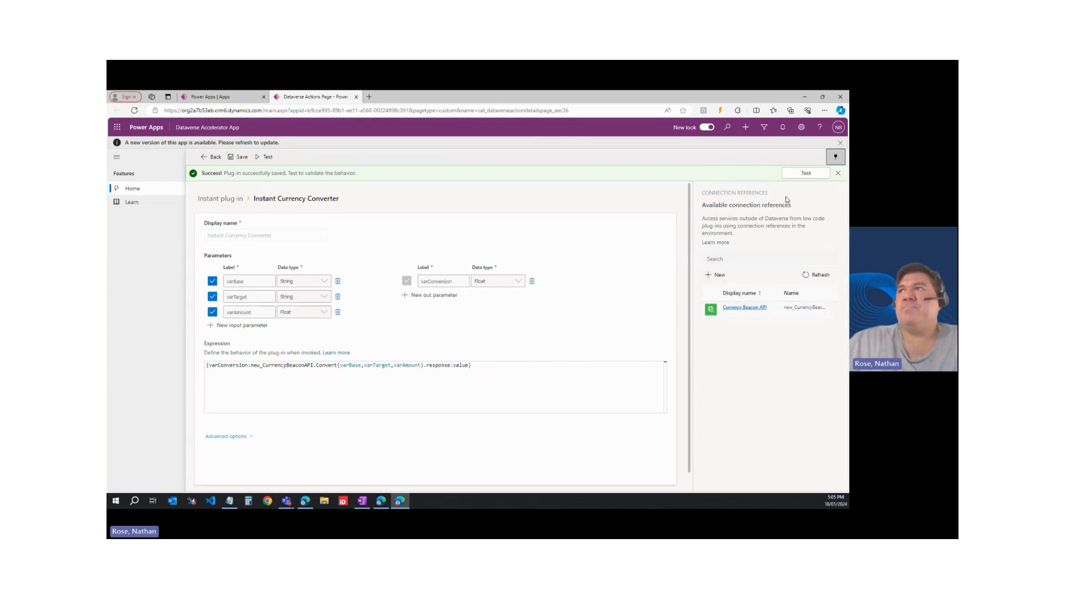
left_click(839, 174)
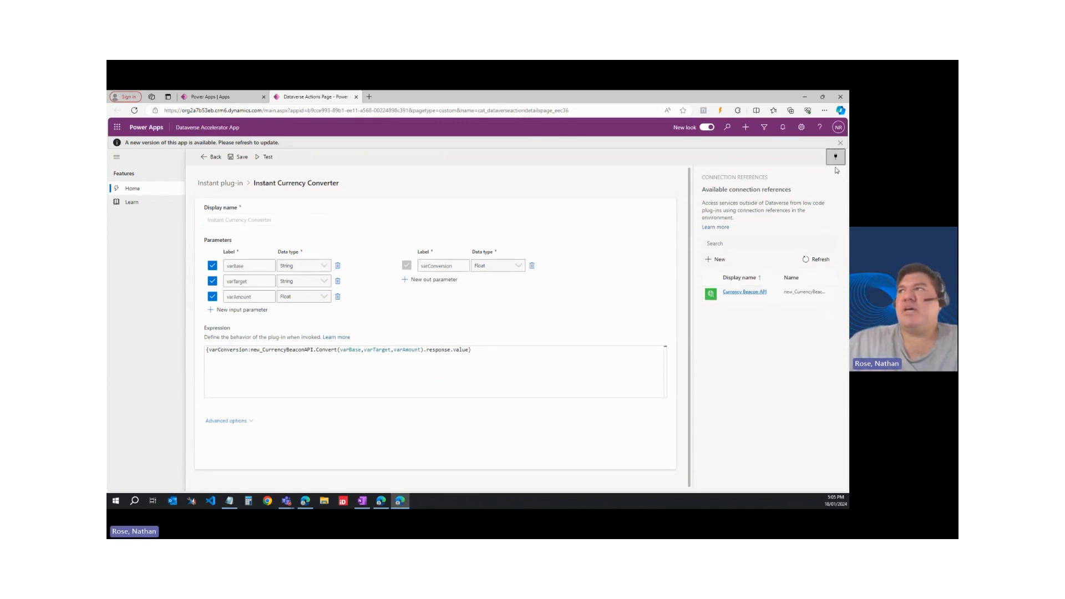
left_click(835, 157)
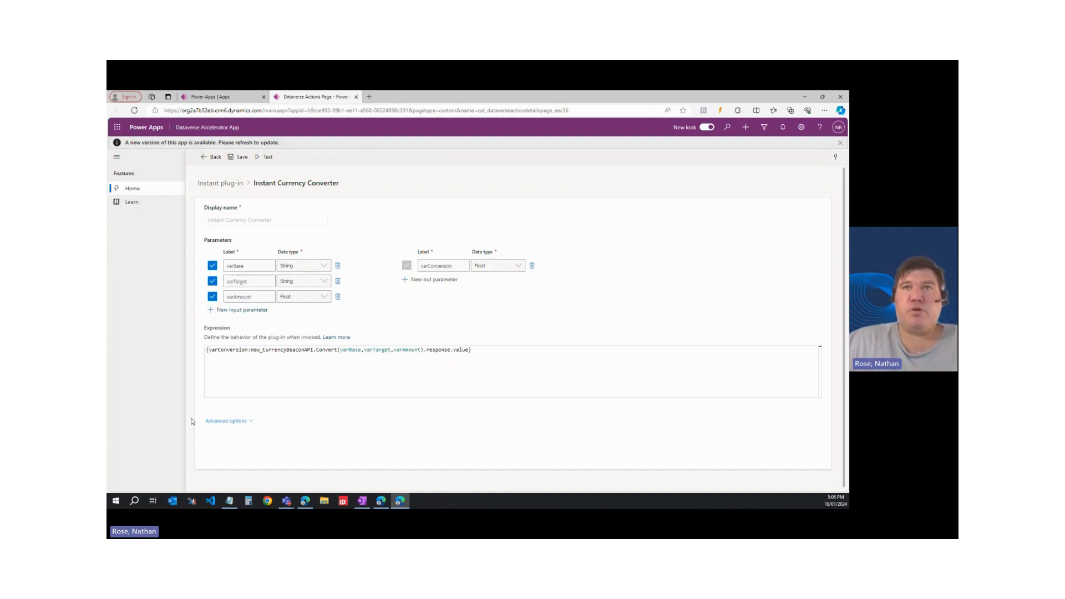
Test the plug-in with varBase USD, varTarget NZD and varAmount 100, running the request twice.
left_click(263, 157)
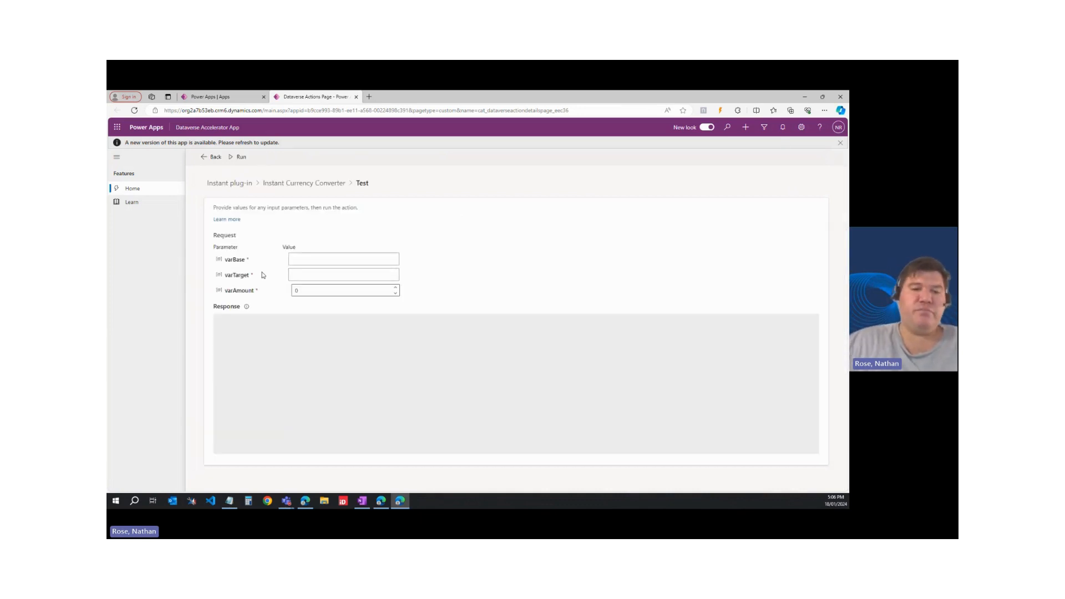
left_click(336, 260)
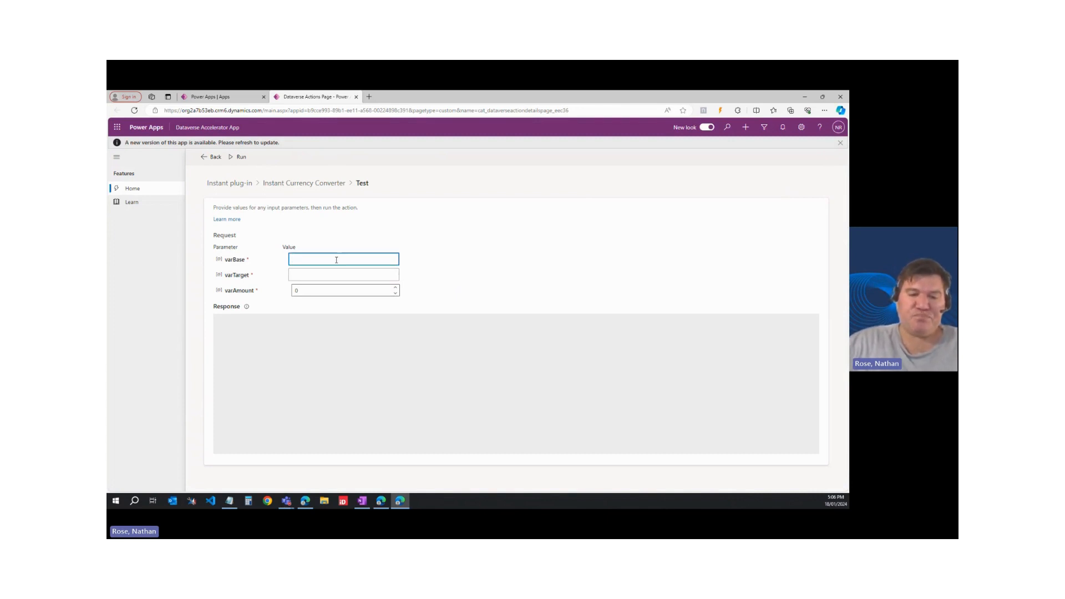
type("USD")
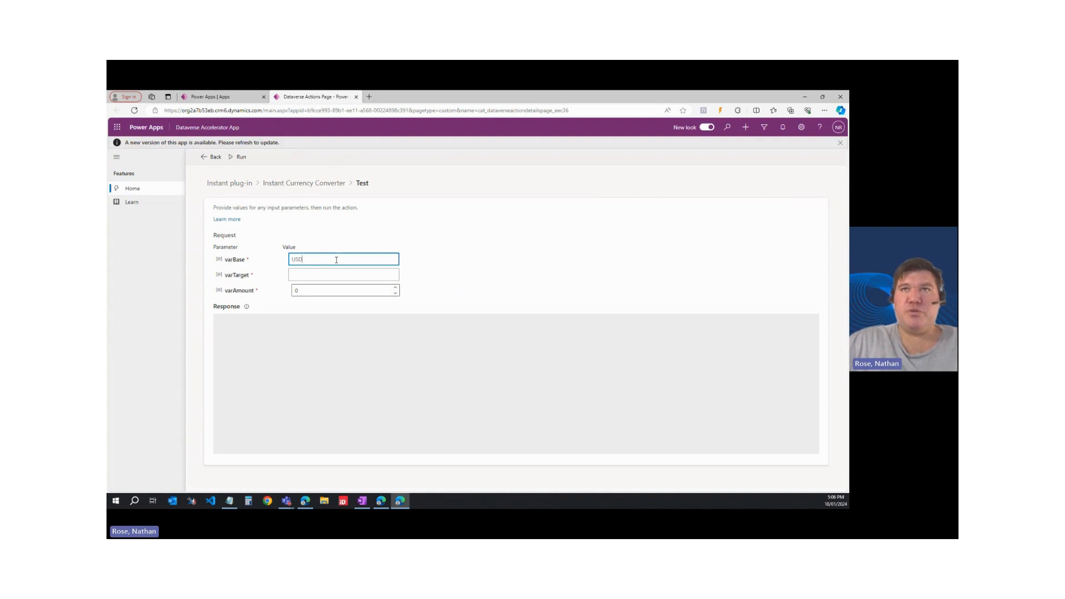
key("Tab")
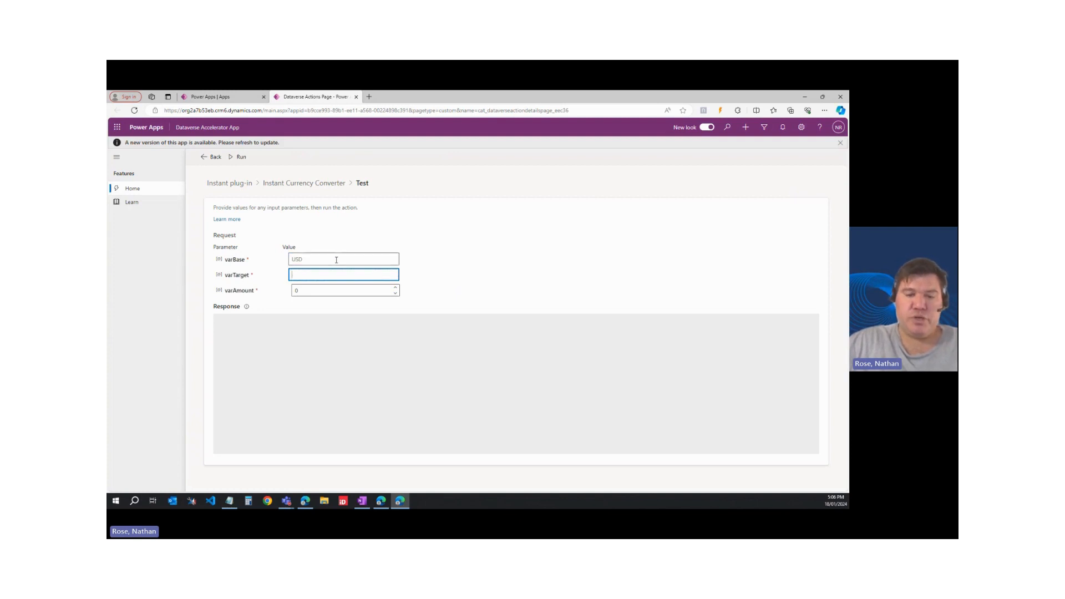
type("NZD")
key("Tab")
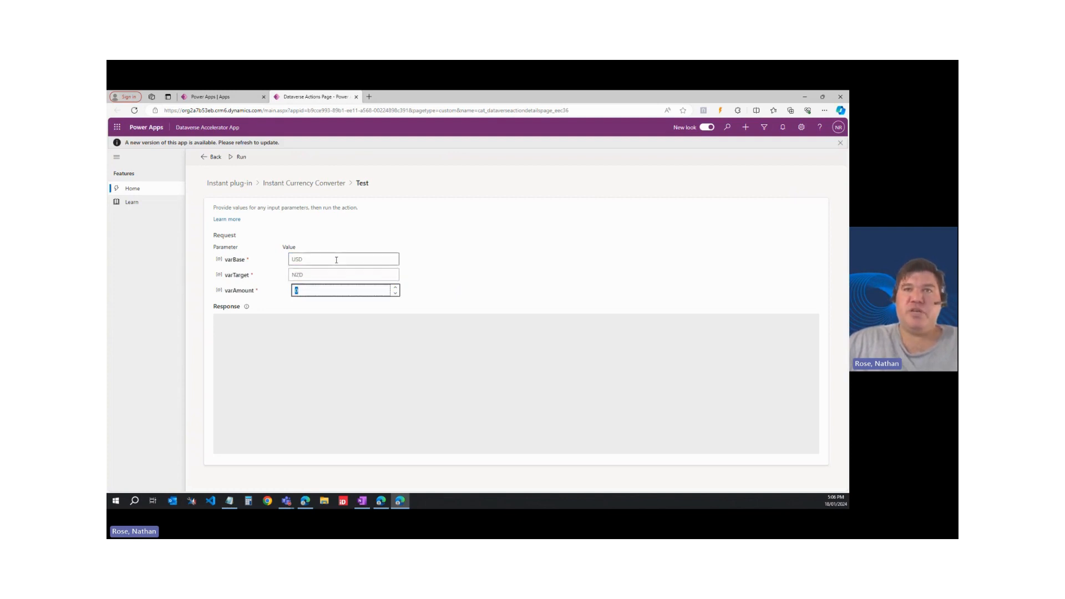
type("100")
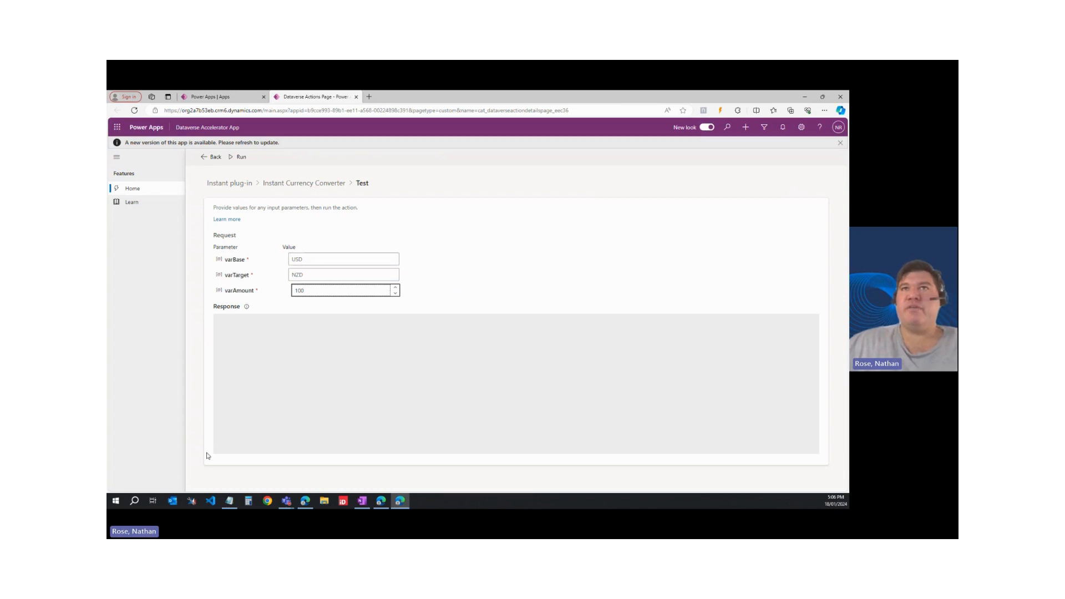
left_click(233, 159)
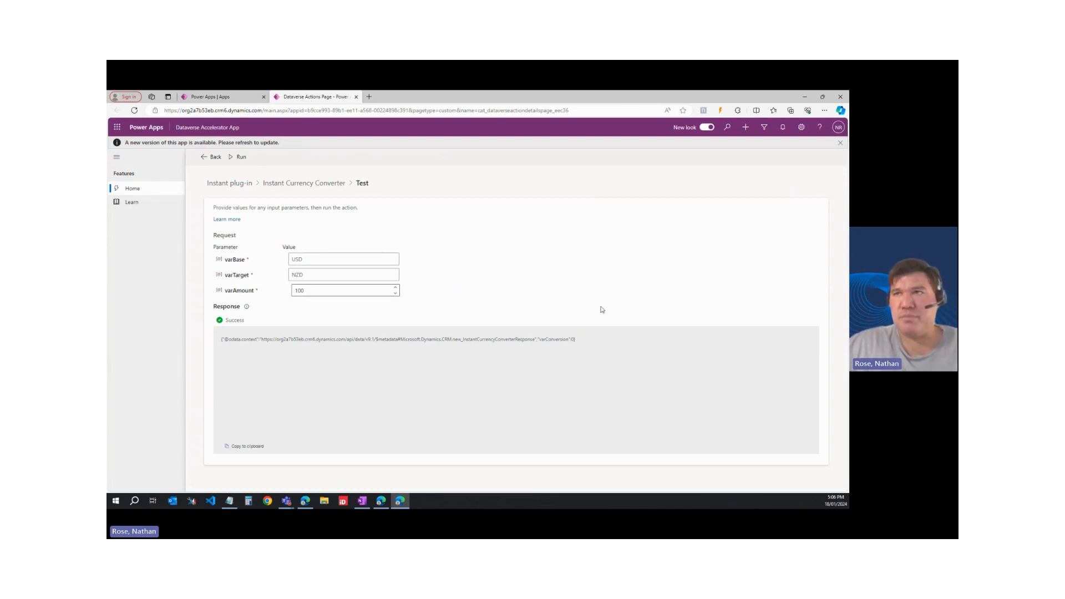
left_click(239, 157)
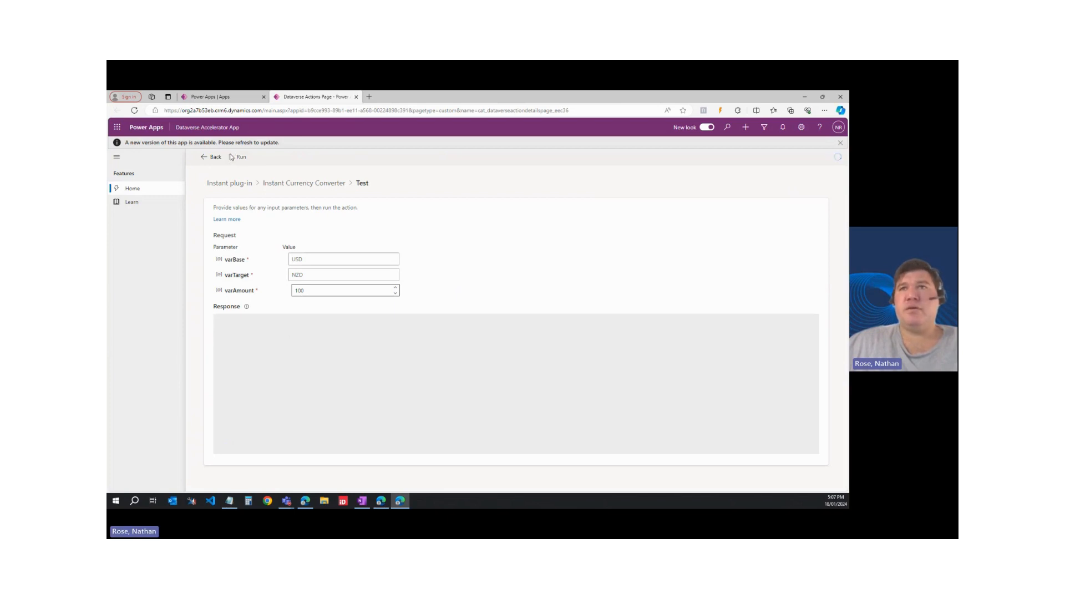